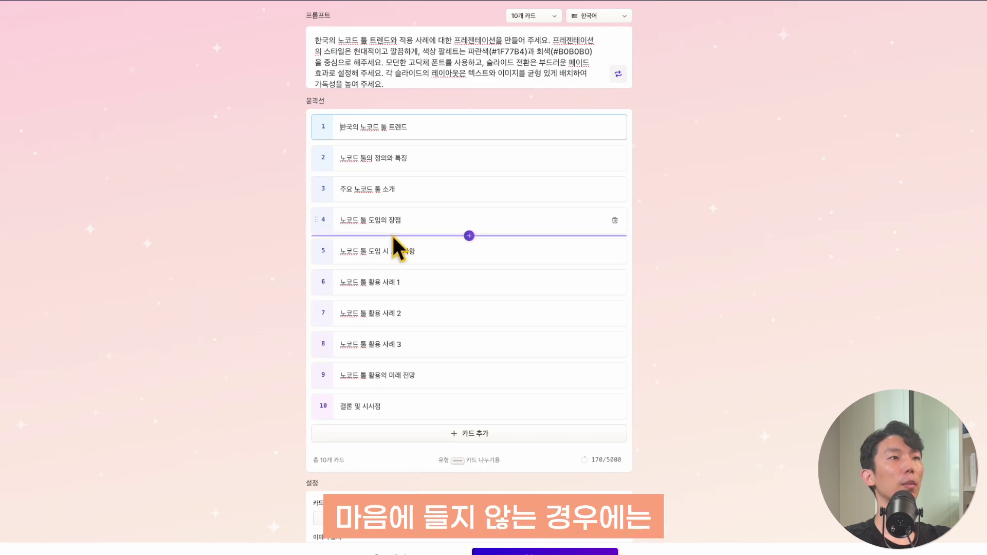
Change the title of outline card 4 to "노코드 툴 도입의 장점과 단점"
click(392, 221)
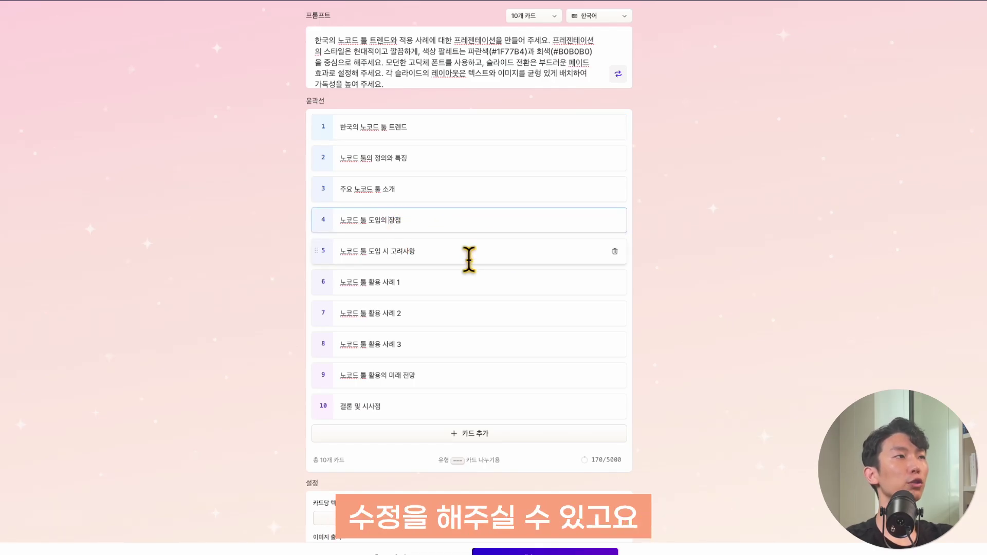
click(514, 344)
Set the AI image style to "모던하고 프로페셔널한 느낌" and look through the available image models
scroll(669, 342, down, 3)
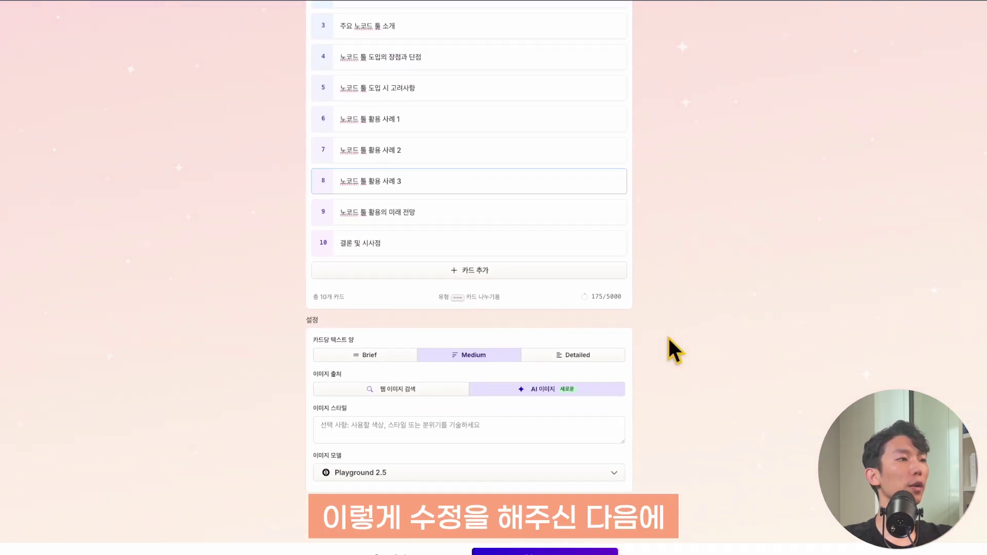
click(478, 456)
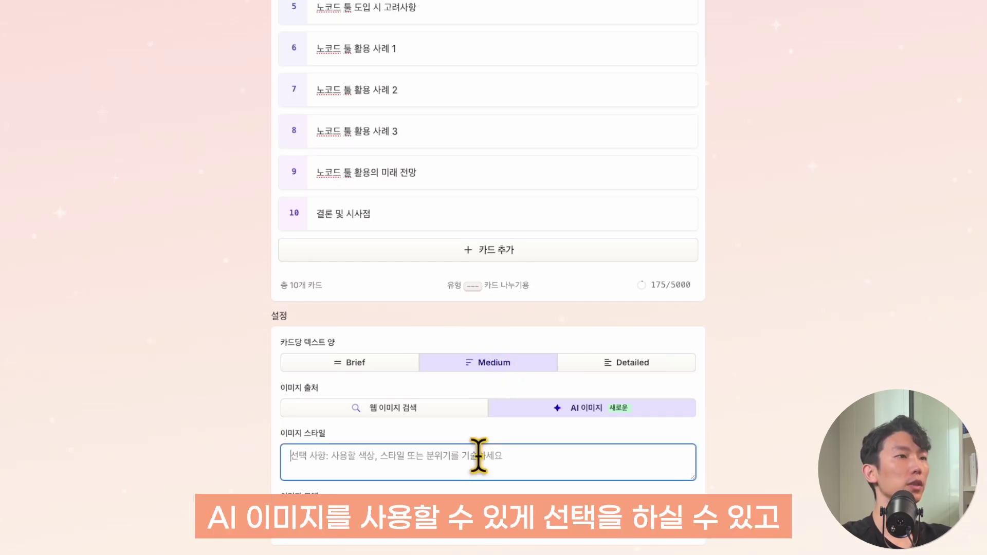
text(모던하고 프로페셔널한 느낌)
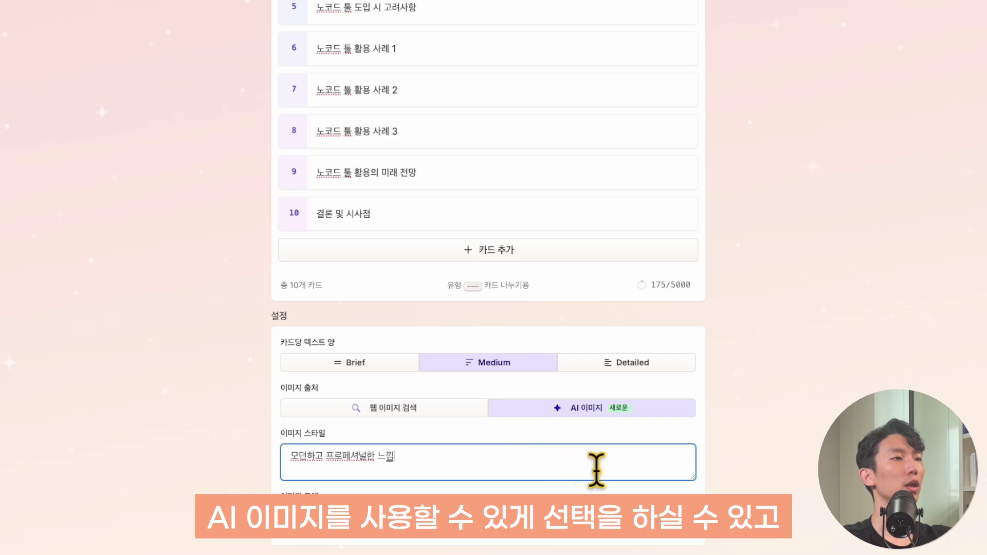
click(717, 481)
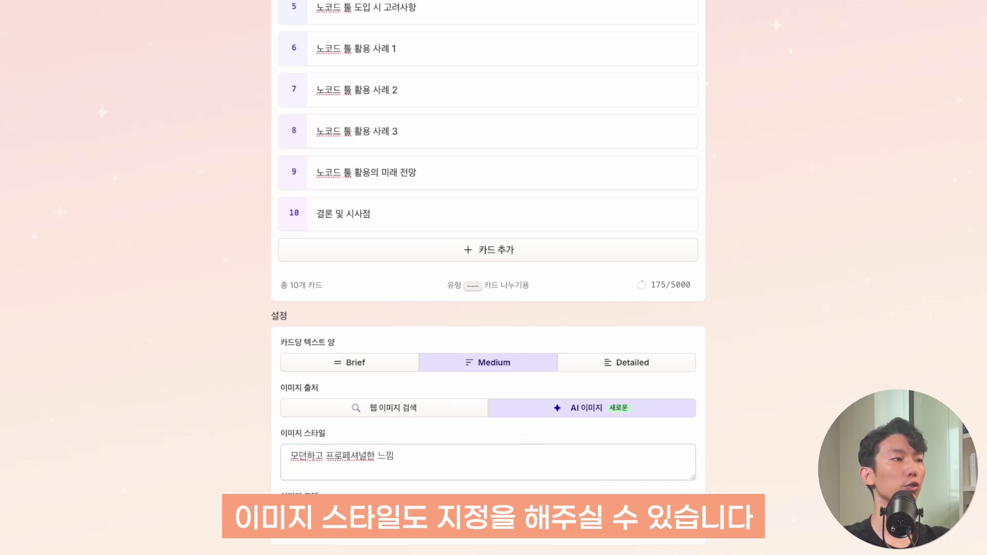
click(524, 522)
scroll(450, 442, down, 3)
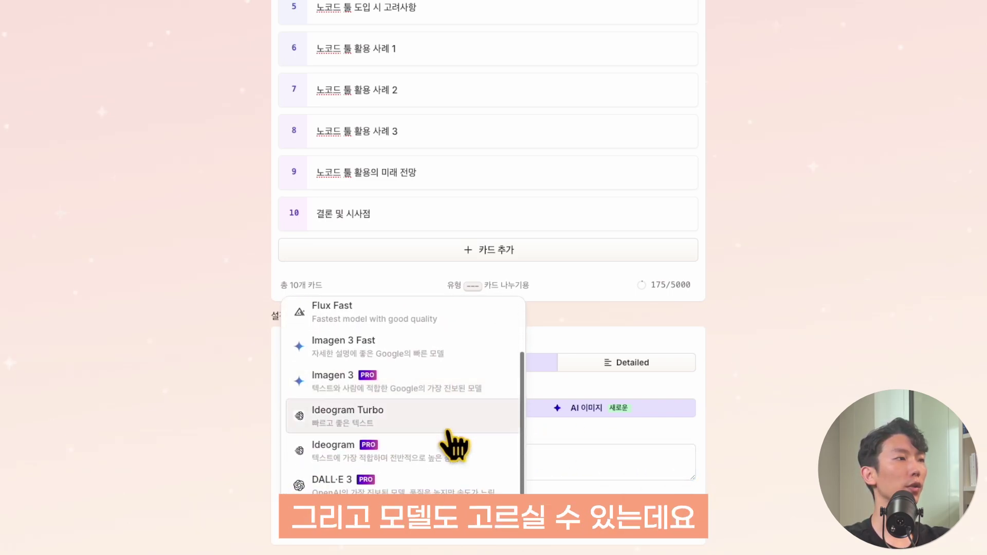
Continue to the theme selection and generate the presentation with the Mystique theme
click(611, 531)
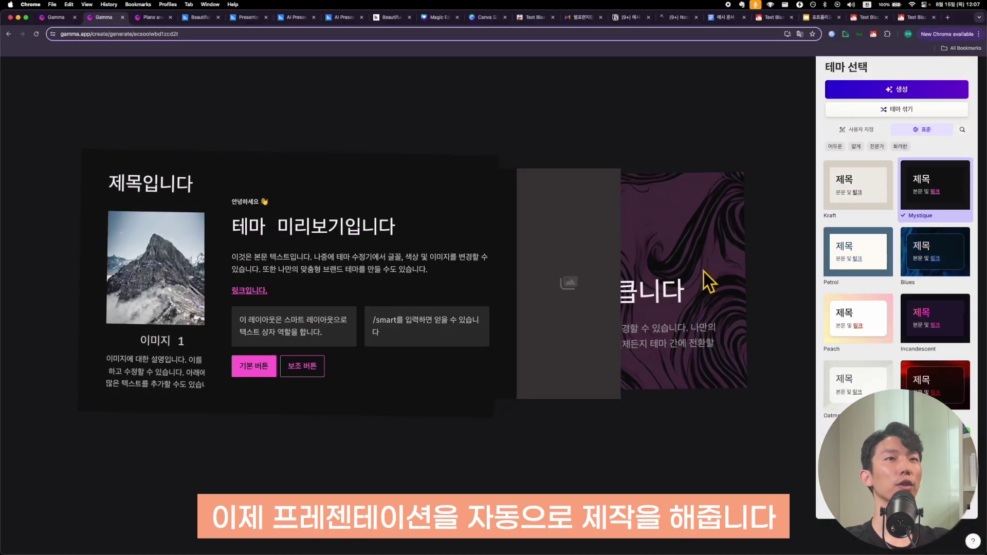
scroll(936, 308, up, 5)
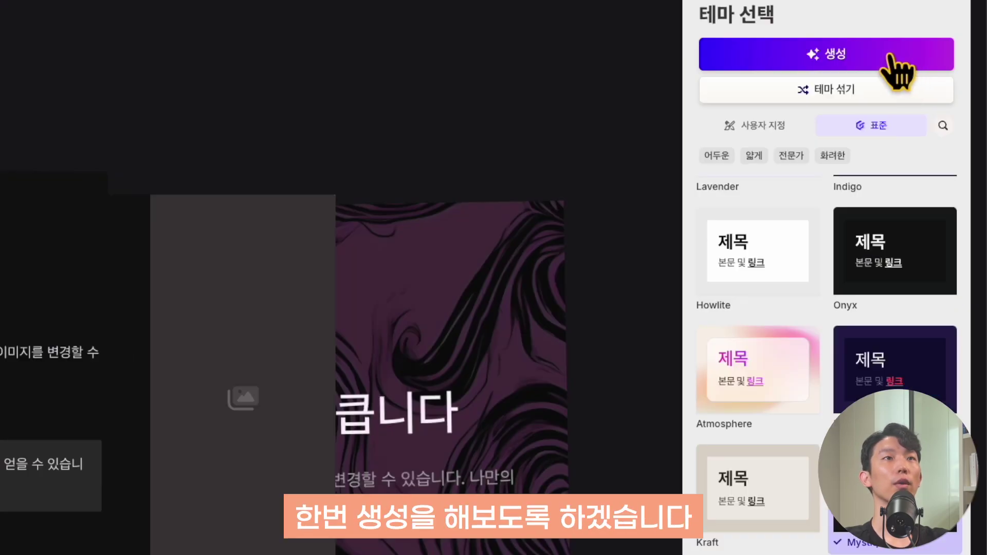
click(935, 93)
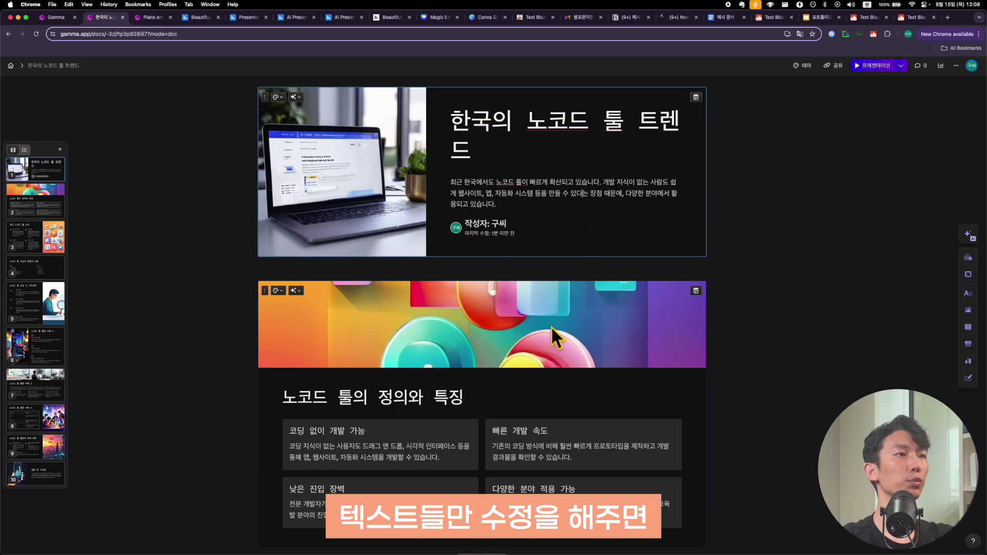
Regenerate the banner image of the "노코드 툴의 정의와 특징" card from its existing prompt and close the media settings
scroll(601, 350, down, 2)
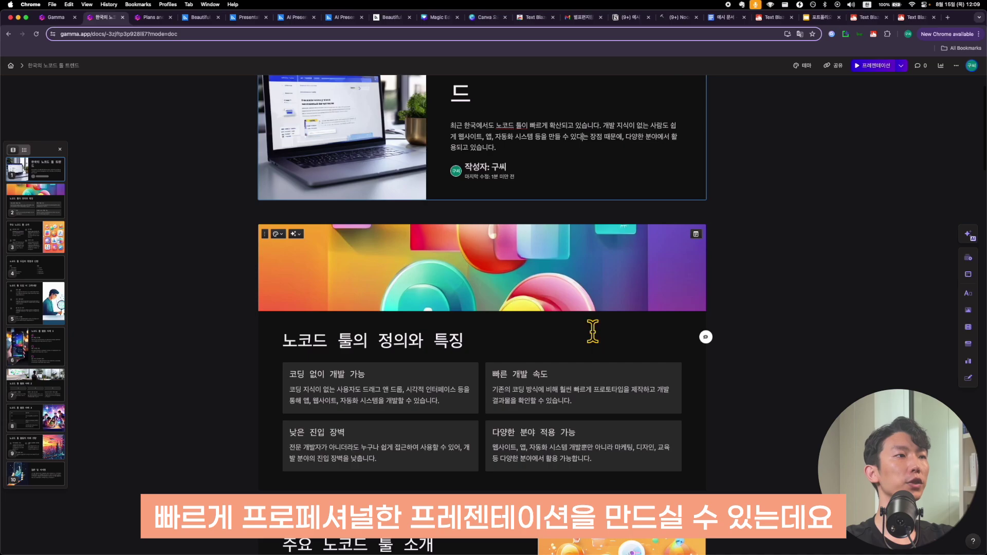
scroll(568, 256, up, 1)
click(543, 289)
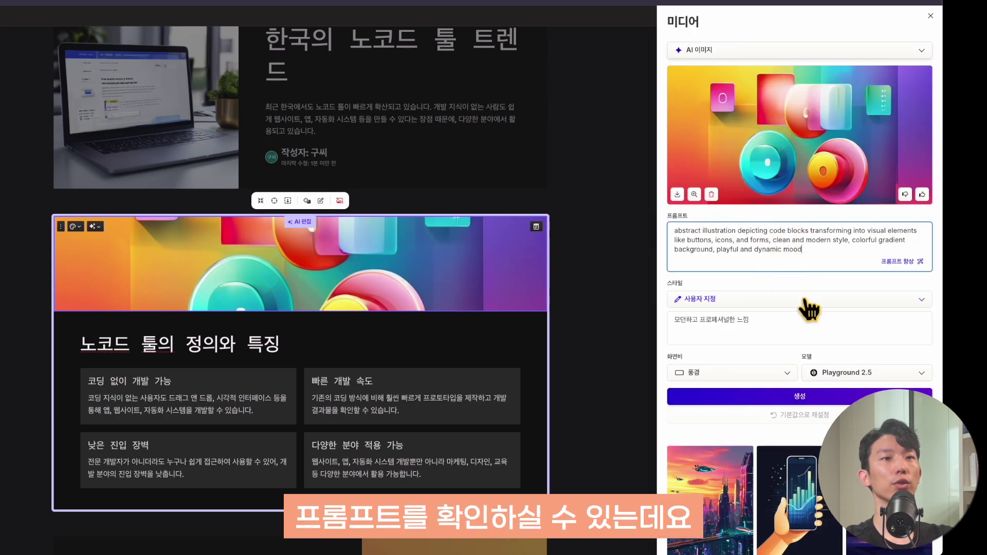
click(752, 248)
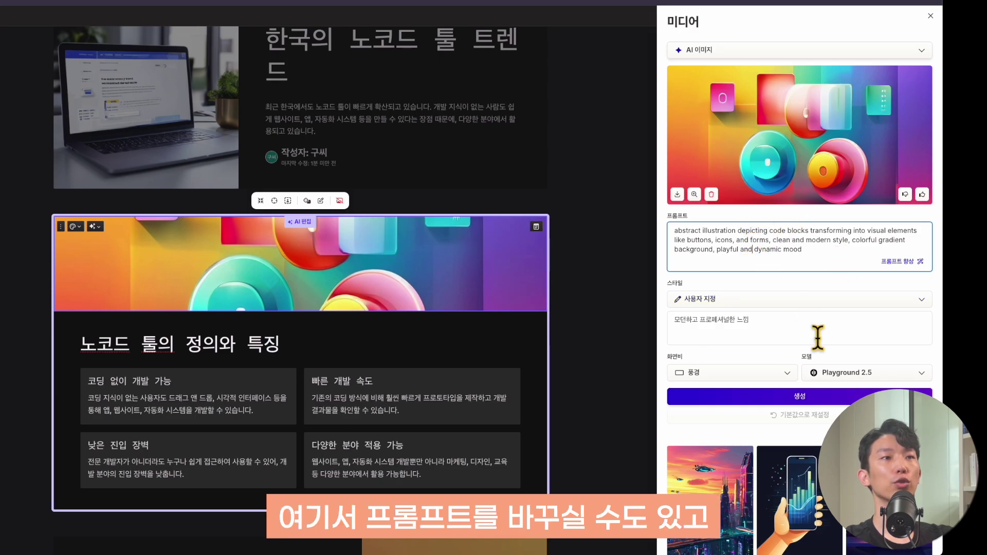
click(760, 400)
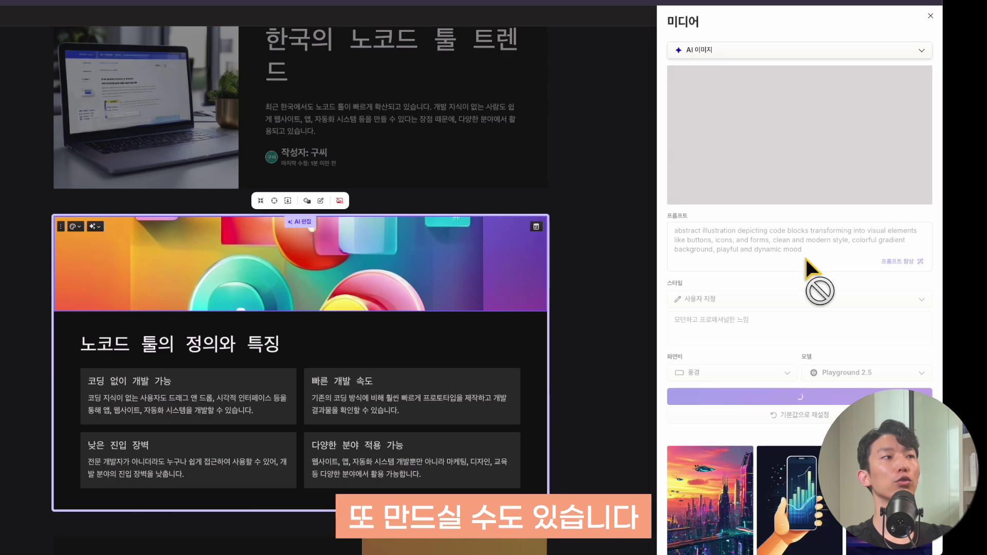
click(939, 174)
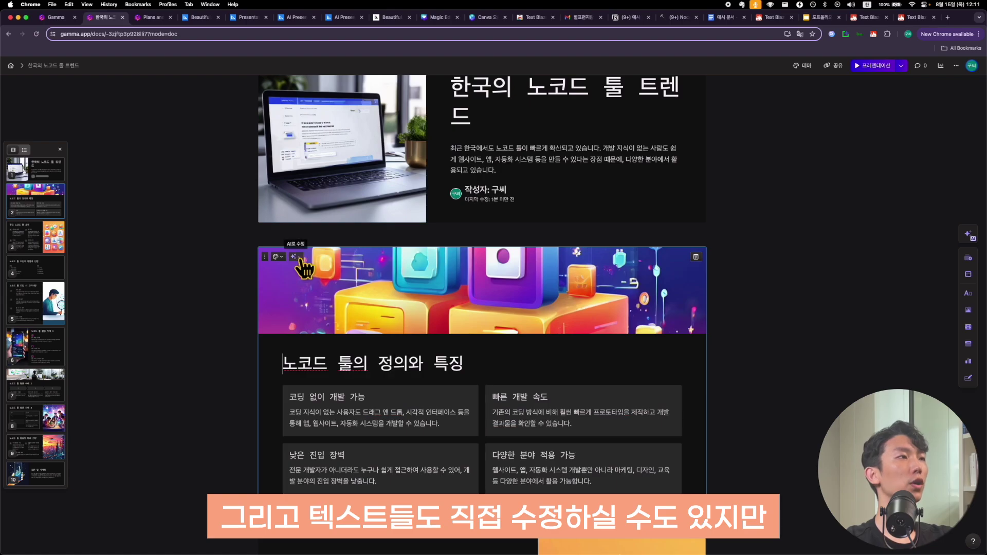
Have the AI rewrite the "노코드 툴의 정의와 특징" card with the 글쓰기 향상 option
click(297, 257)
click(297, 257)
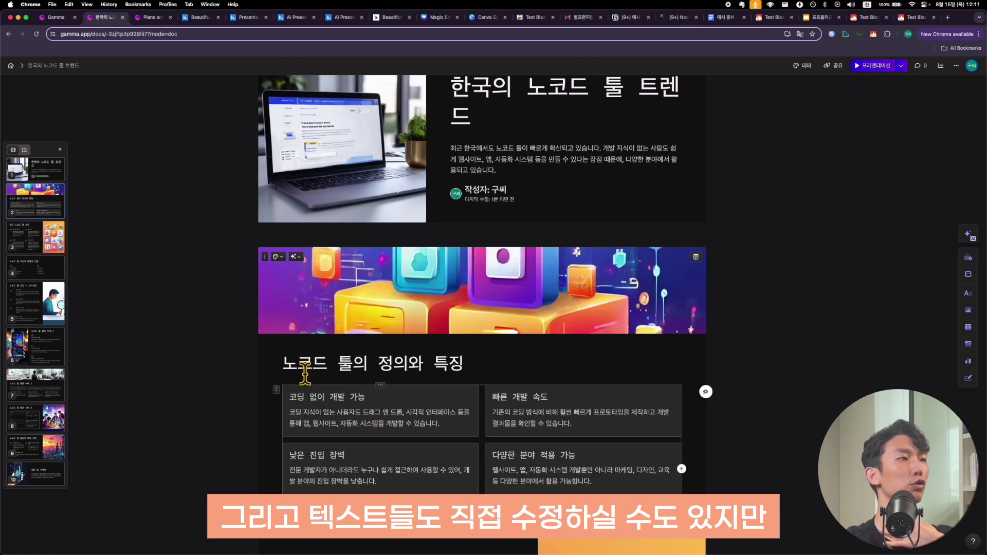
click(274, 346)
click(296, 256)
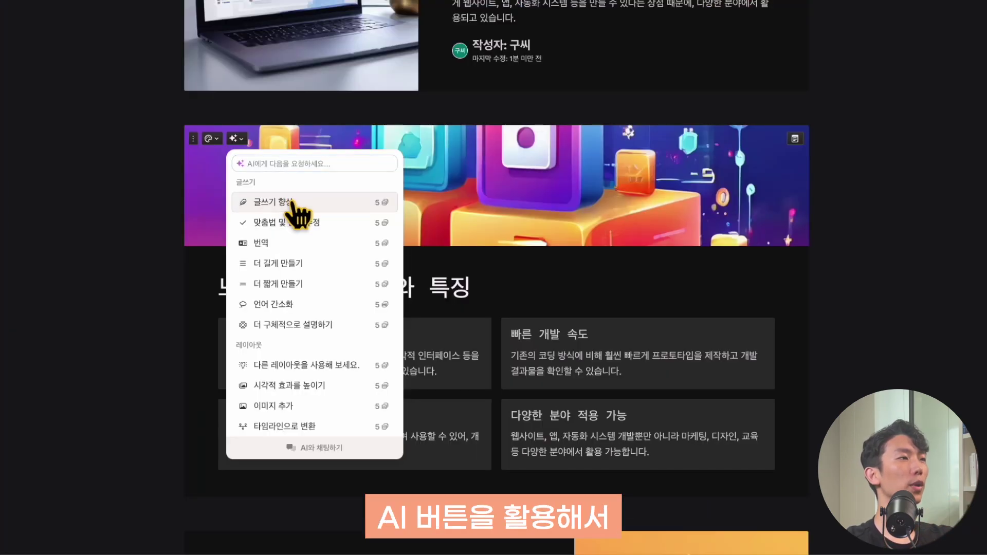
click(352, 307)
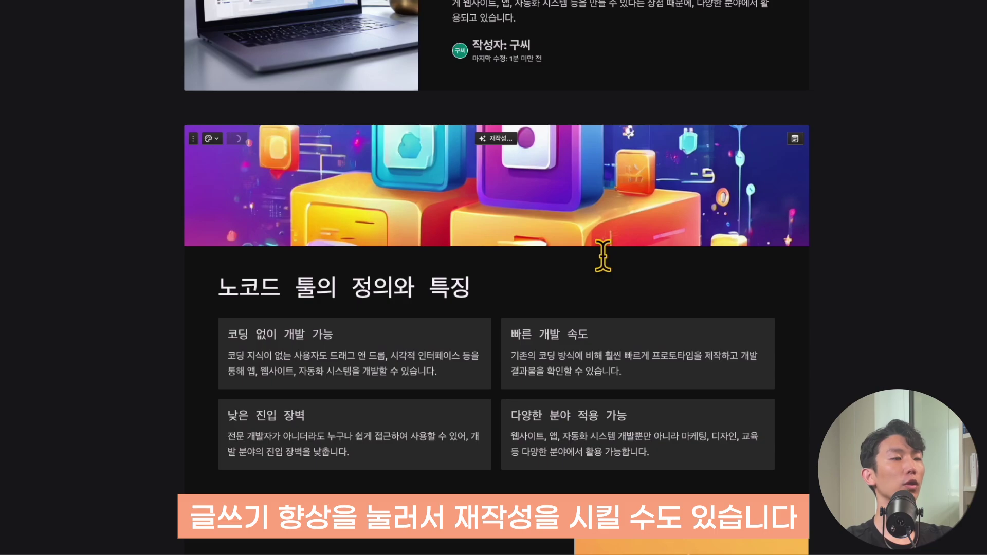
Insert a bulleted list below the columns of the "노코드 툴 도입의 장점과 단점" card with the item "내용 추가"
scroll(601, 255, down, 2)
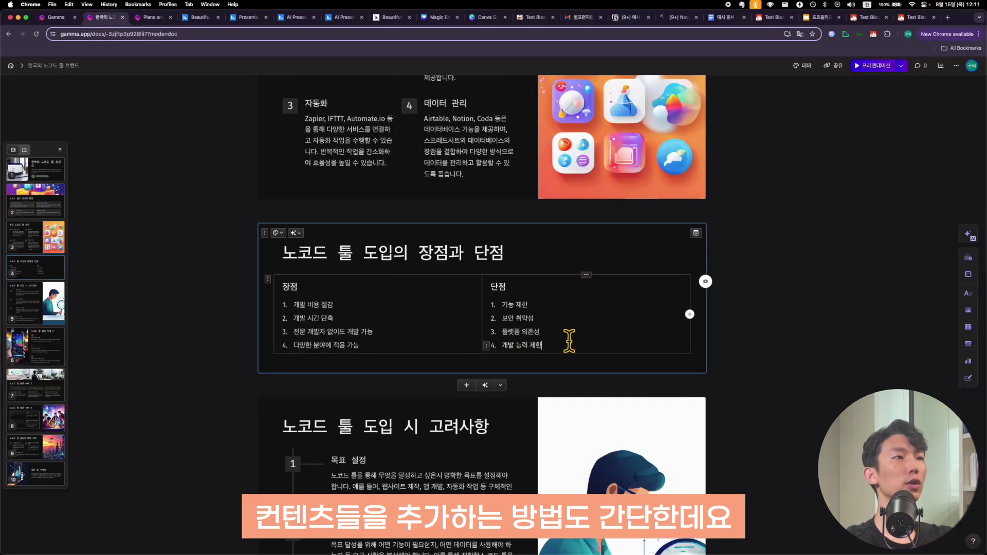
click(500, 365)
scroll(399, 247, down, 3)
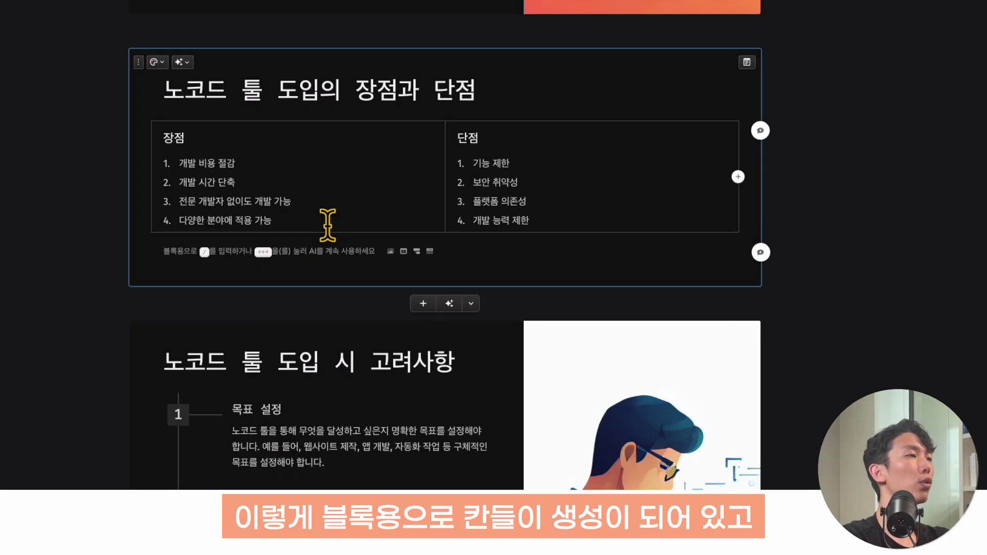
text(/)
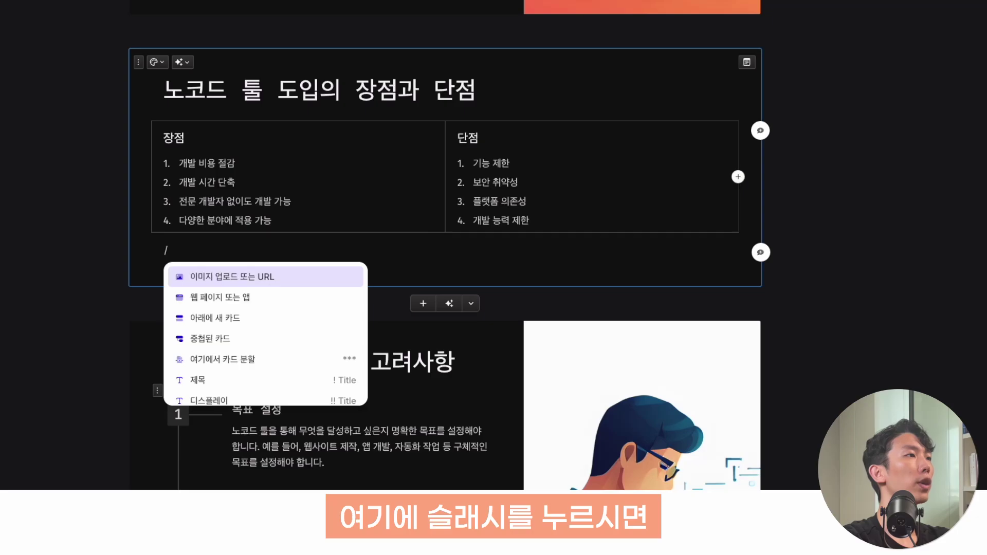
key(Down)
key(Down)
key(Down)
key(Down)
key(Down)
key(Down)
key(Down)
key(Down)
key(Down)
key(Down)
key(Down)
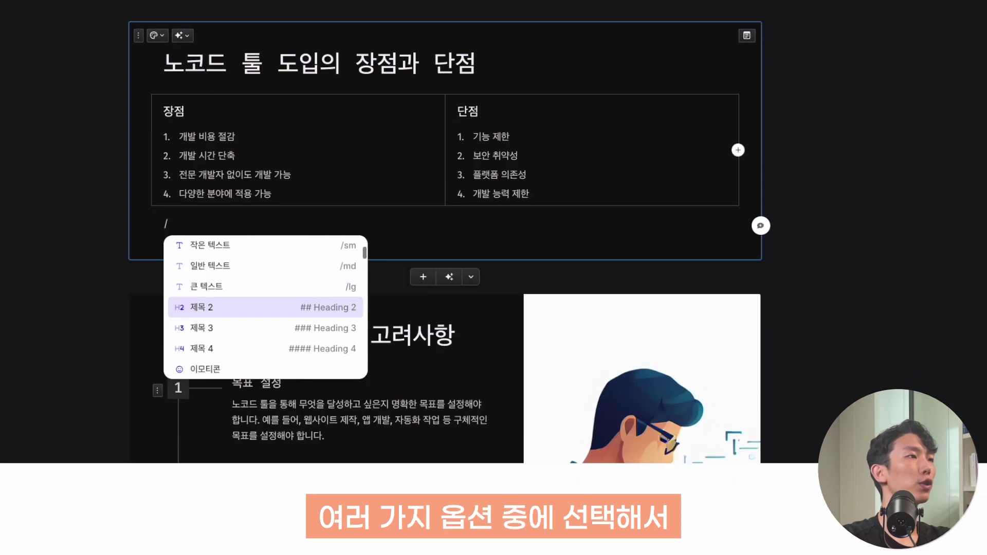
key(Down)
key(Down)
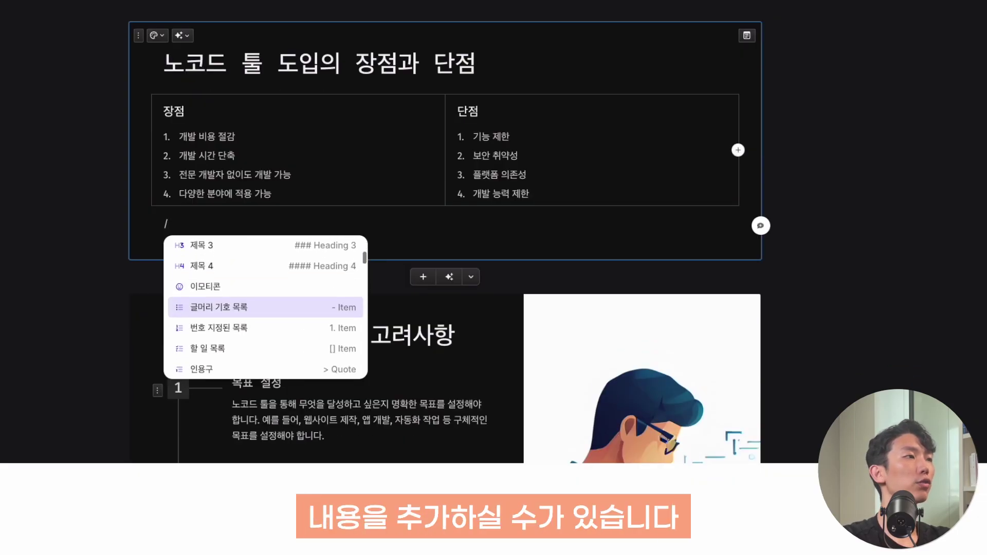
key(Return)
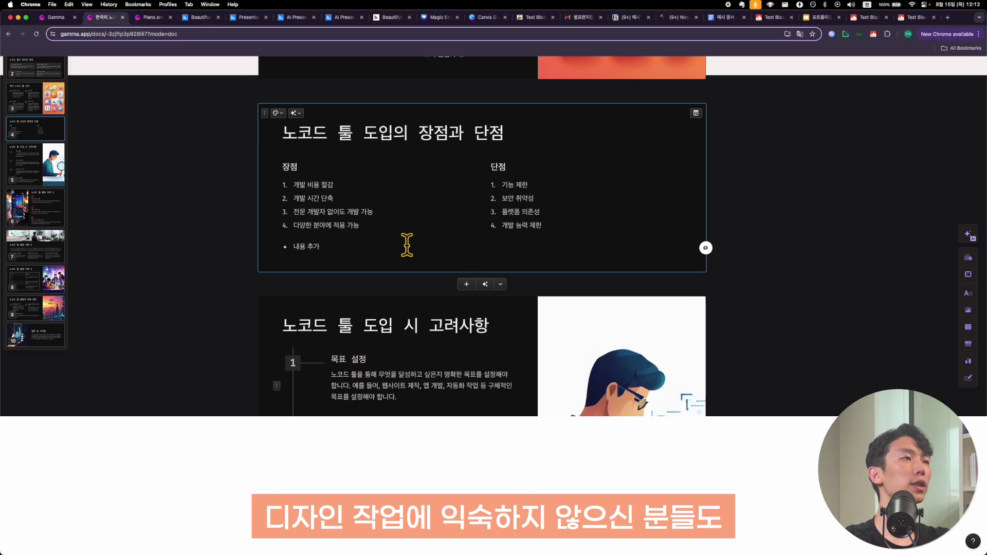
text(내용 추가ㅣ)
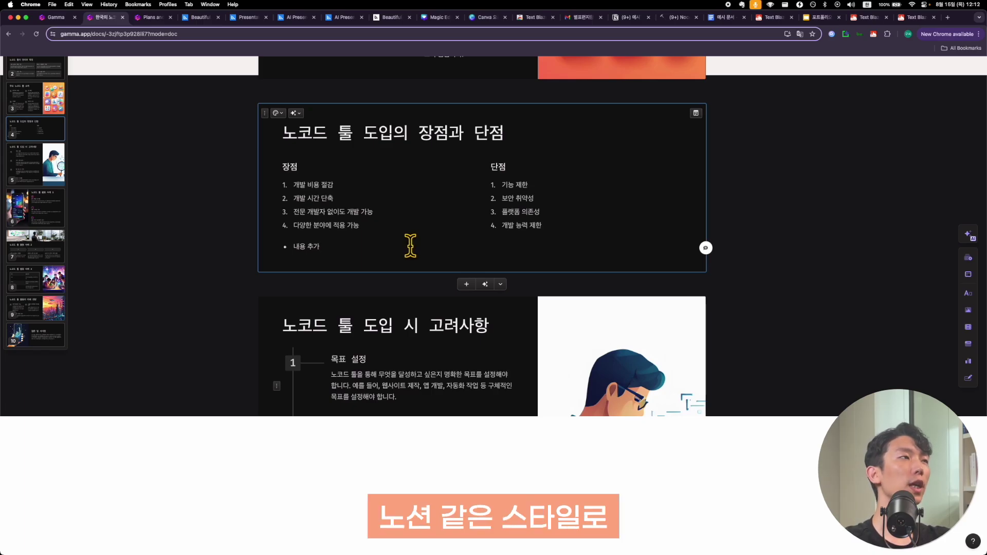
Delete the "내용 추가" bullet from the "노코드 툴 도입의 장점과 단점" card
scroll(410, 246, down, 1)
scroll(410, 246, up, 3)
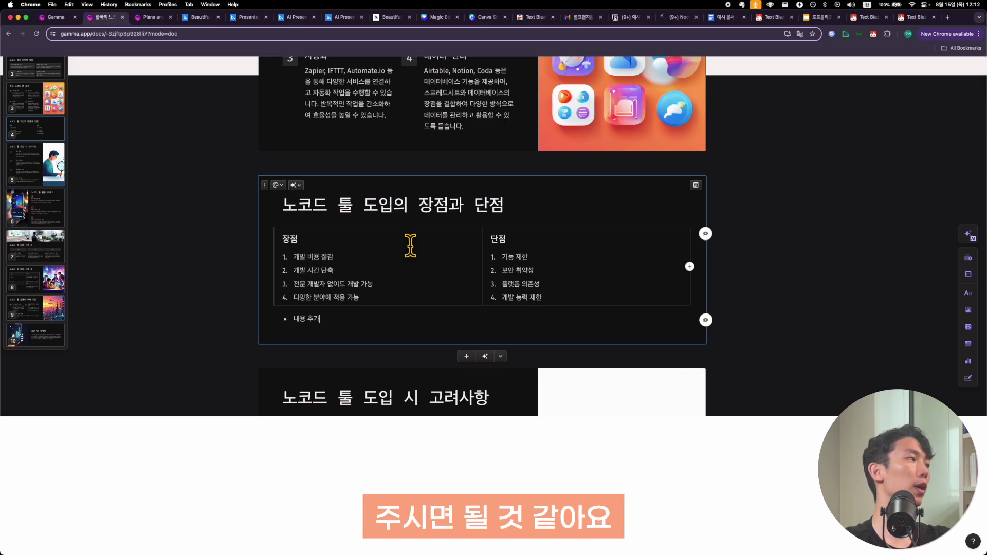
triple_click(326, 321)
key(BackSpace)
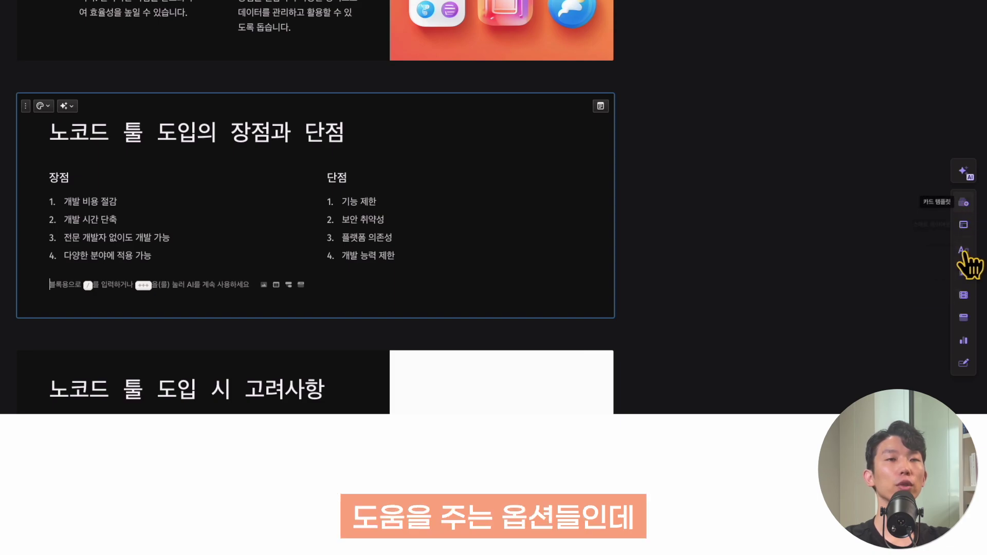
mouse_move(964, 297)
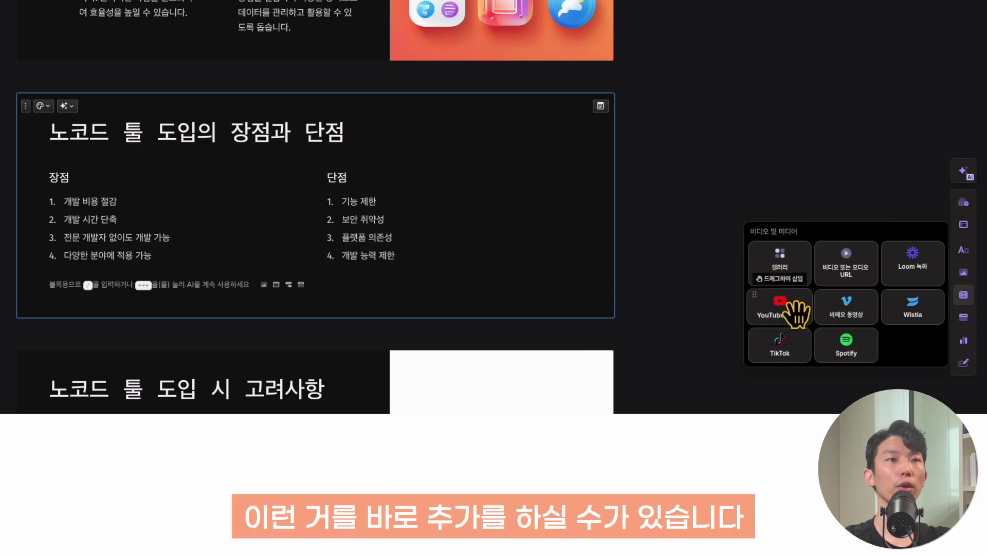
drag(779, 306, 172, 330)
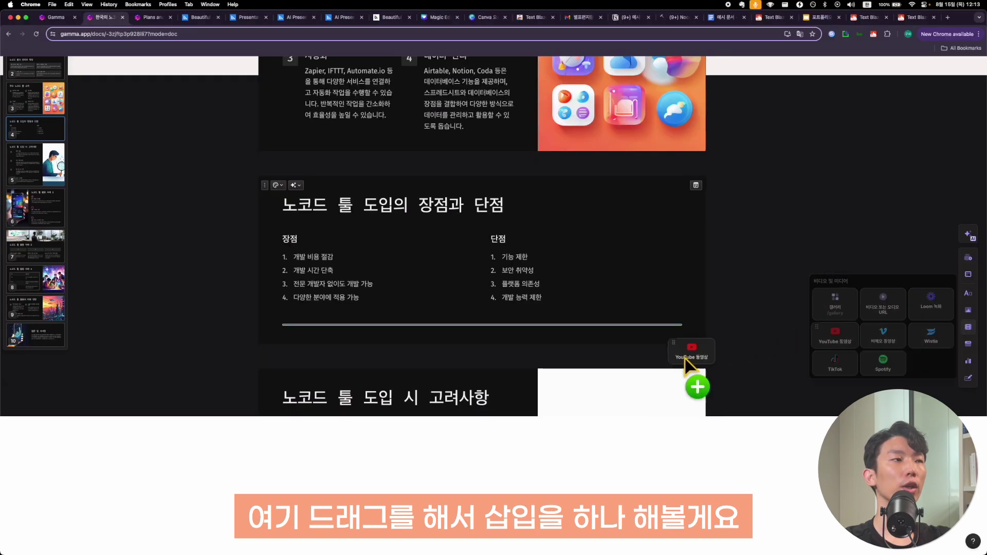
drag(374, 353, 369, 338)
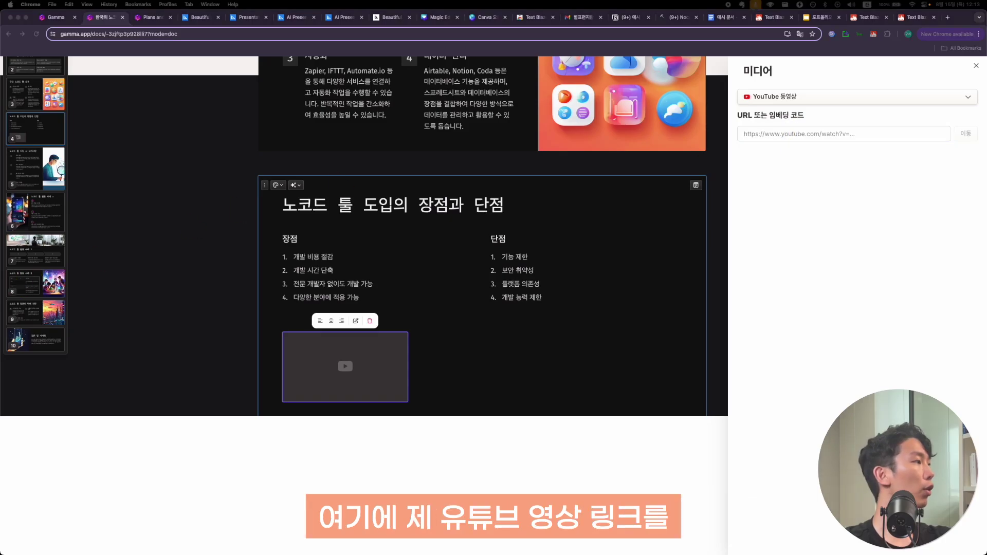
click(870, 134)
text(https://www.youtube.com/embed/pKPAC29Efls?rel=0)
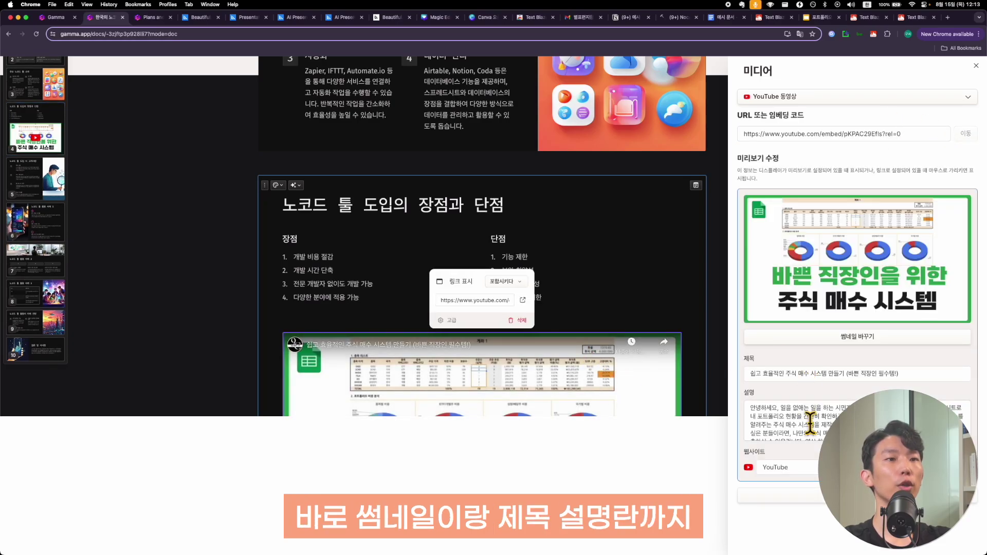
scroll(810, 423, down, 5)
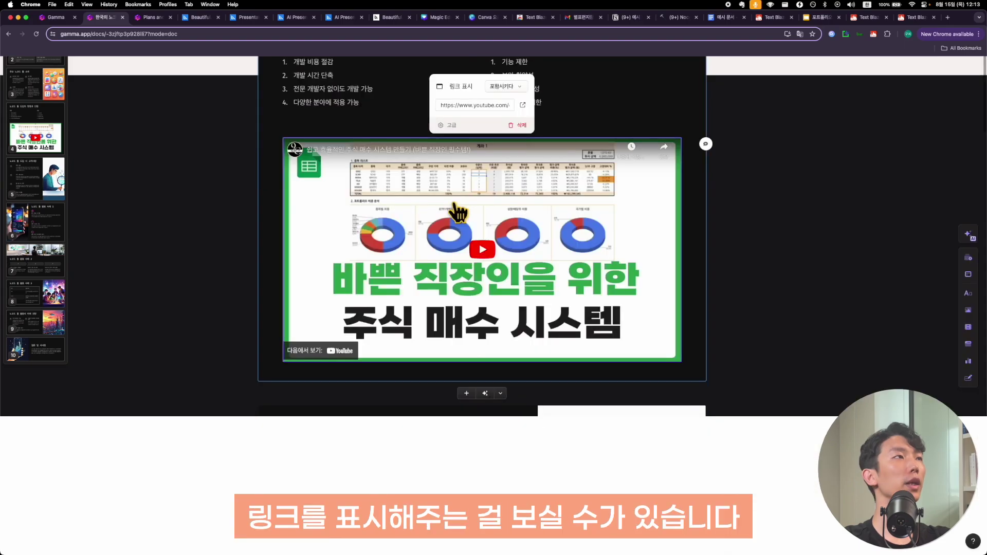
Try the 미리보기, 버튼 and 링크 displays for the inserted YouTube video and return it to 포함시키다
scroll(452, 214, up, 2)
click(395, 182)
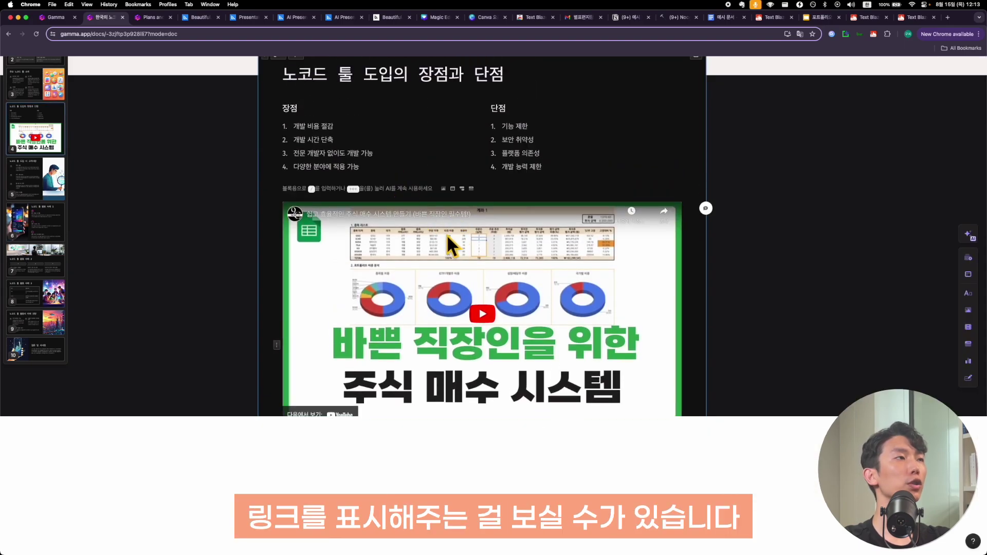
click(402, 215)
click(506, 151)
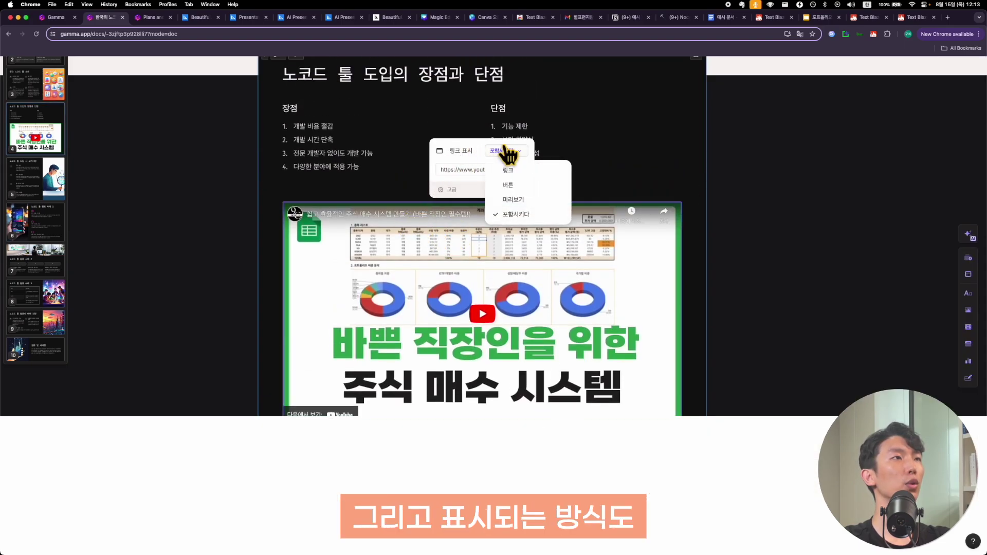
click(532, 193)
click(518, 134)
click(542, 166)
click(368, 108)
click(345, 126)
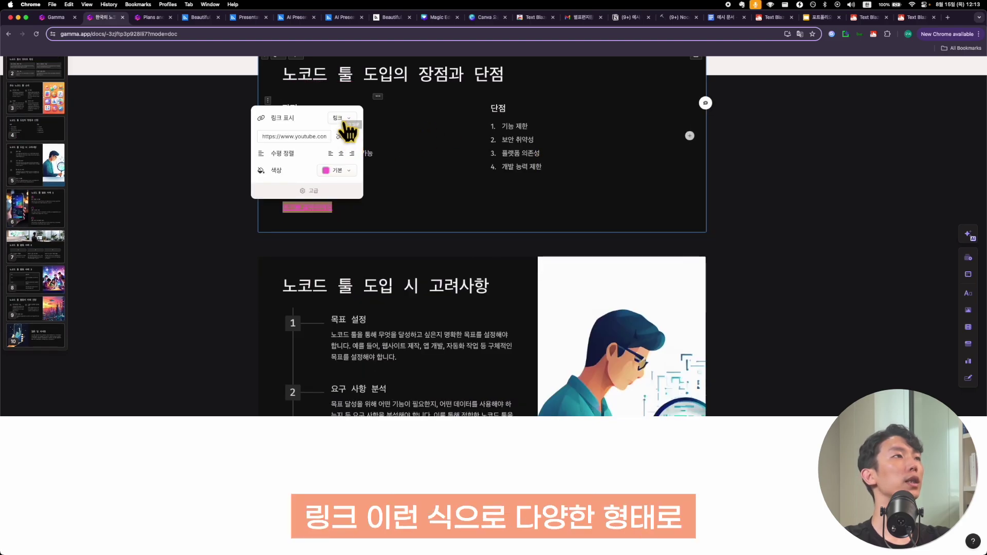
click(343, 123)
click(386, 184)
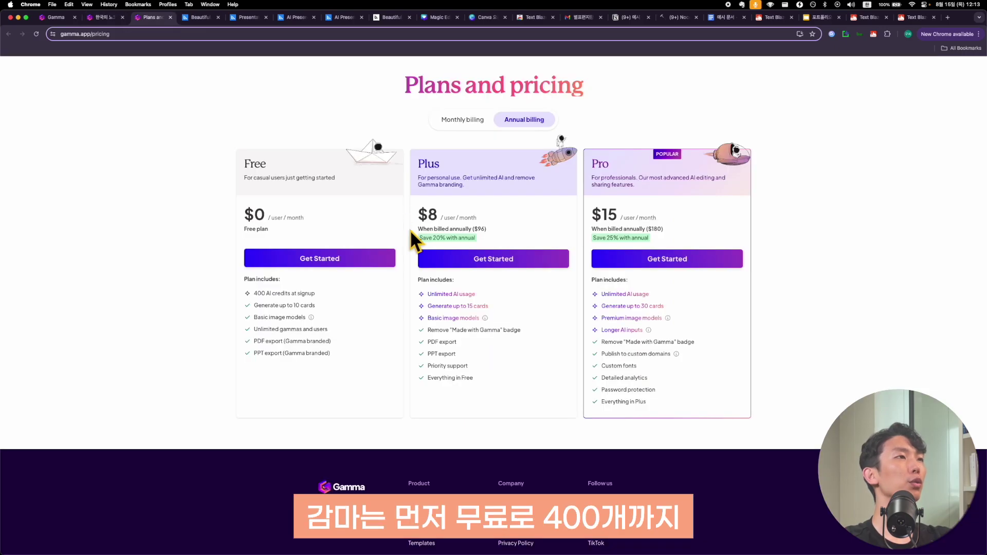
Review what the Free plan includes on Gamma's pricing page, especially its AI credits
scroll(409, 230, down, 1)
drag(255, 277, 315, 275)
click(333, 279)
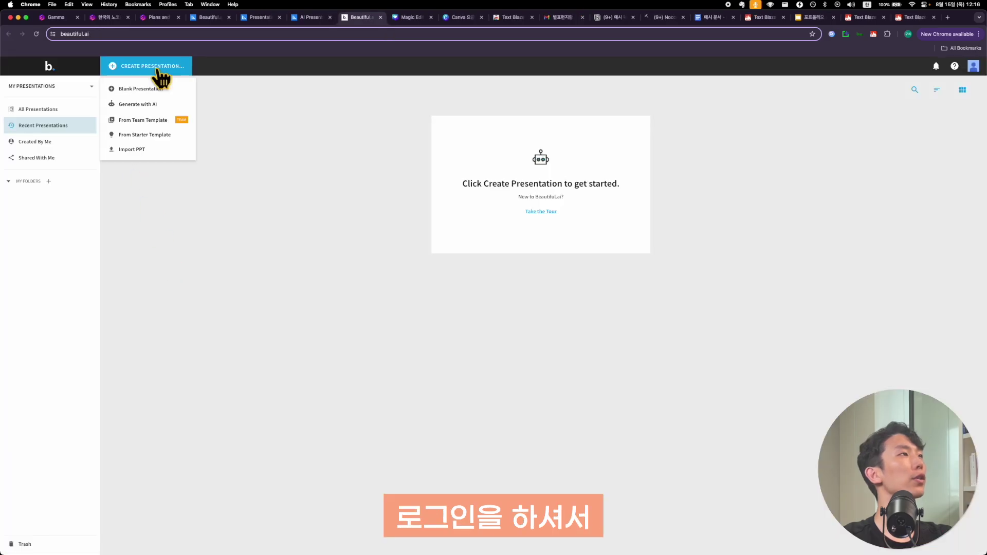
Switch to Beautiful.ai, start an AI-generated presentation and paste the Korean prompt about no-code tool trends and use cases
click(158, 64)
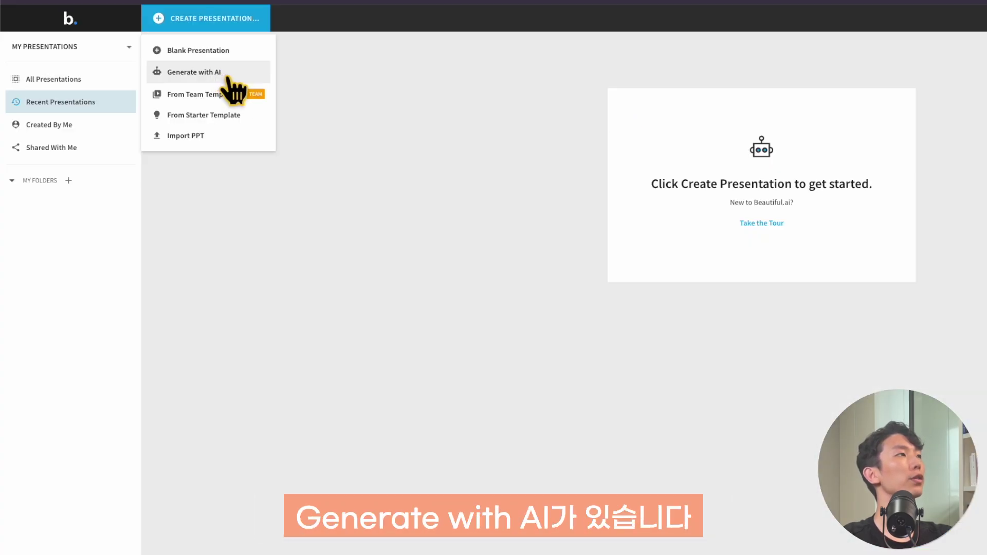
click(227, 78)
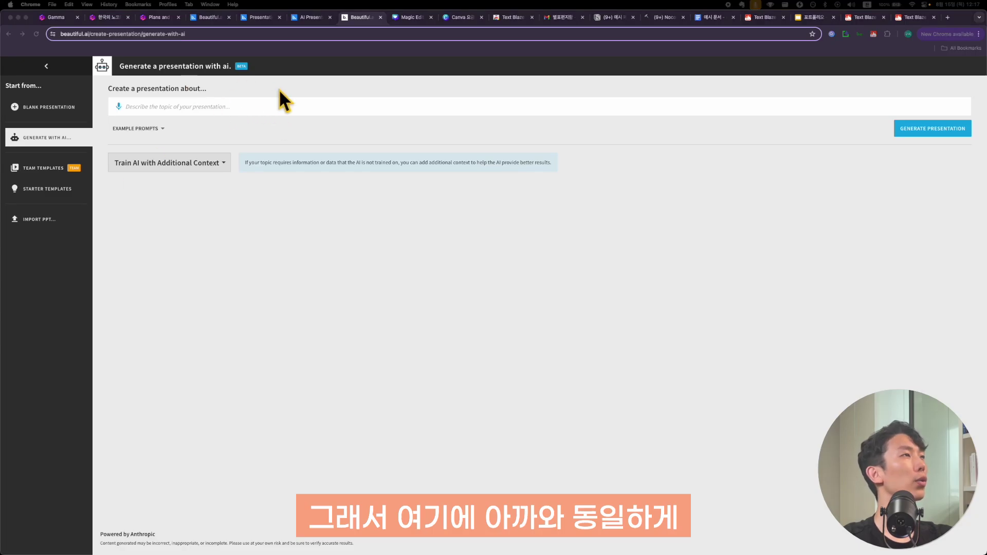
click(295, 105)
key(super+v)
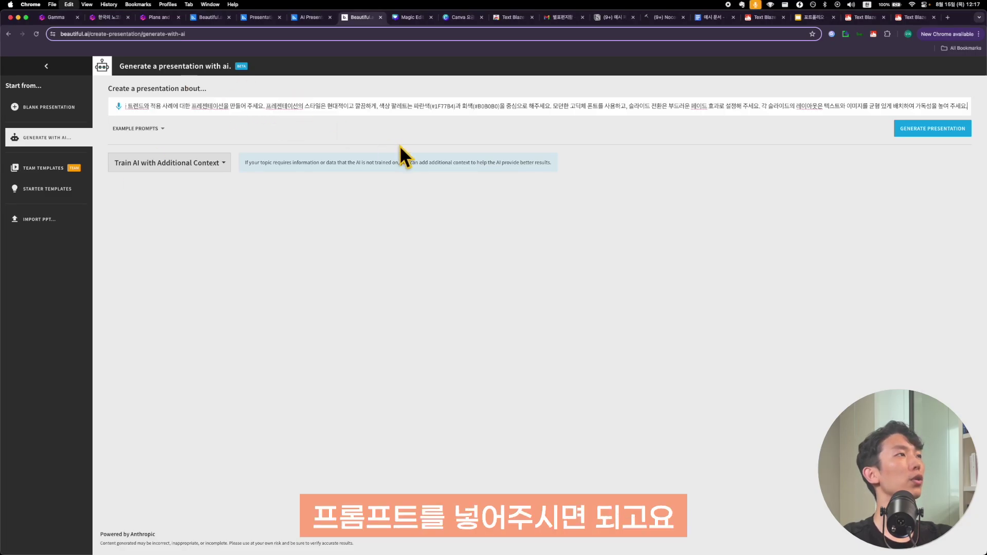
Check the additional context sources, extend the prompt with "PPT는 한국어로 작성해주세요" and generate the presentation
click(222, 163)
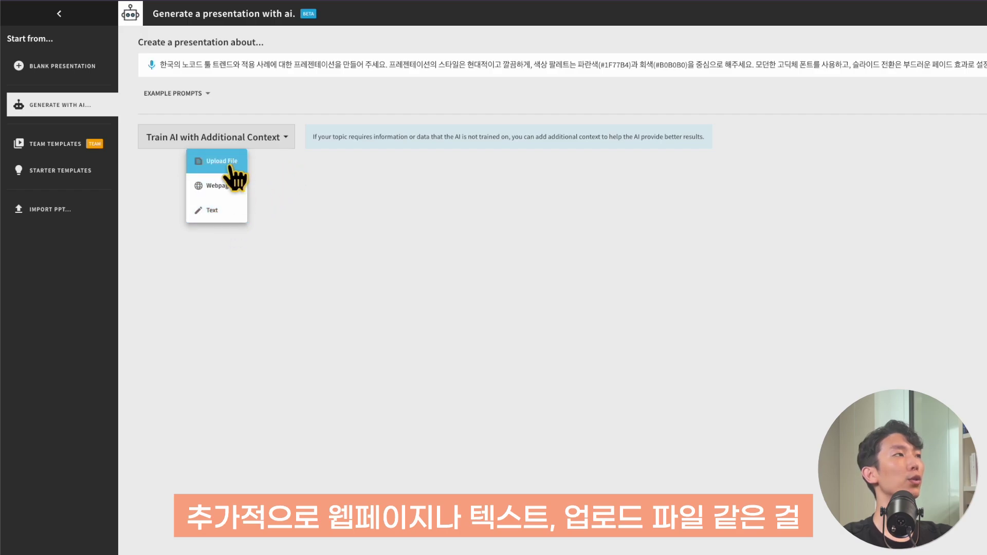
click(303, 171)
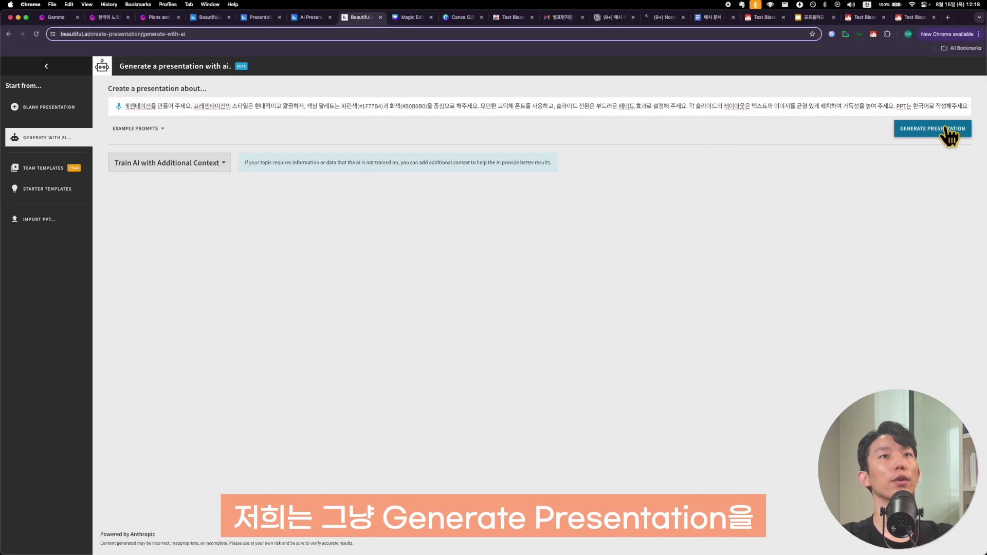
click(947, 130)
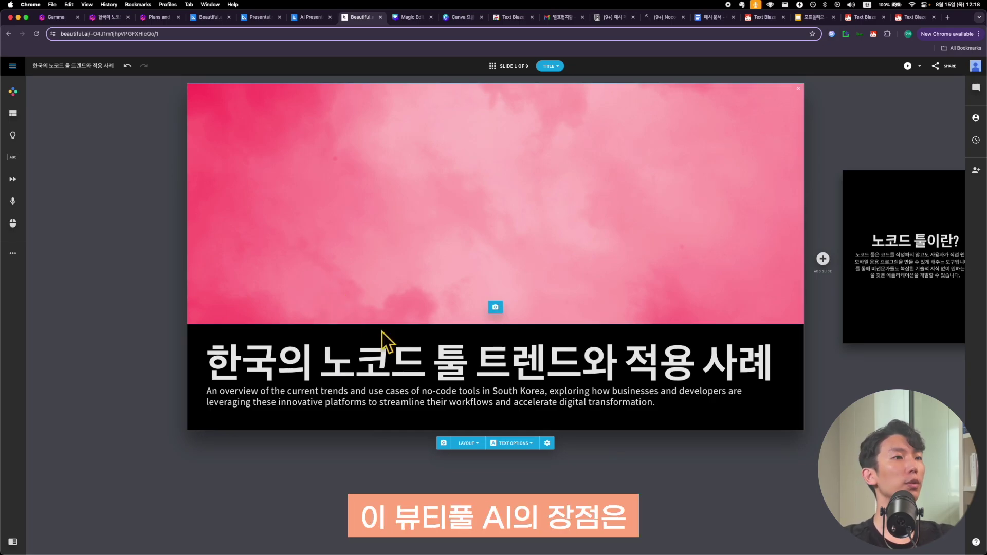
Go to the "노코드 툴의 장점" slide of the generated deck
click(882, 309)
click(899, 301)
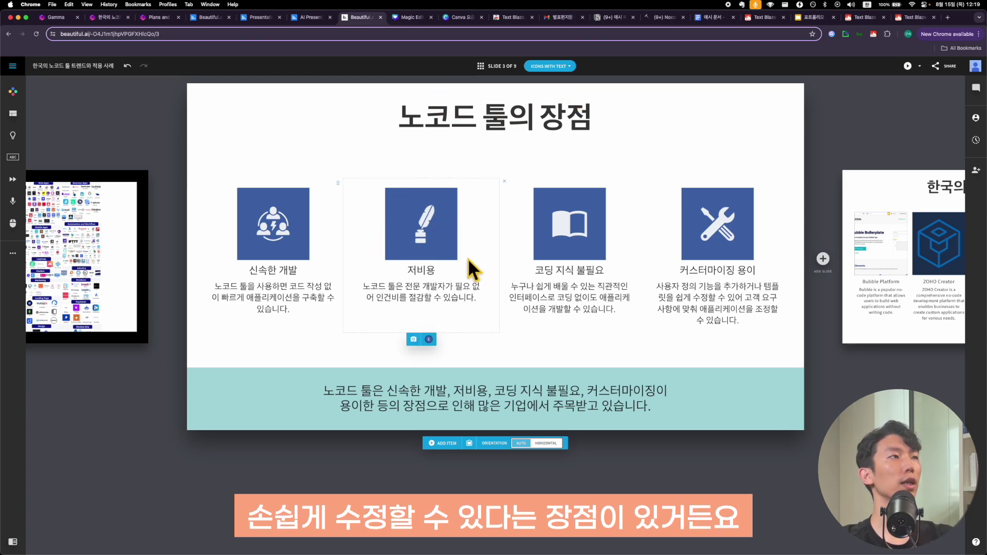
key(super+v)
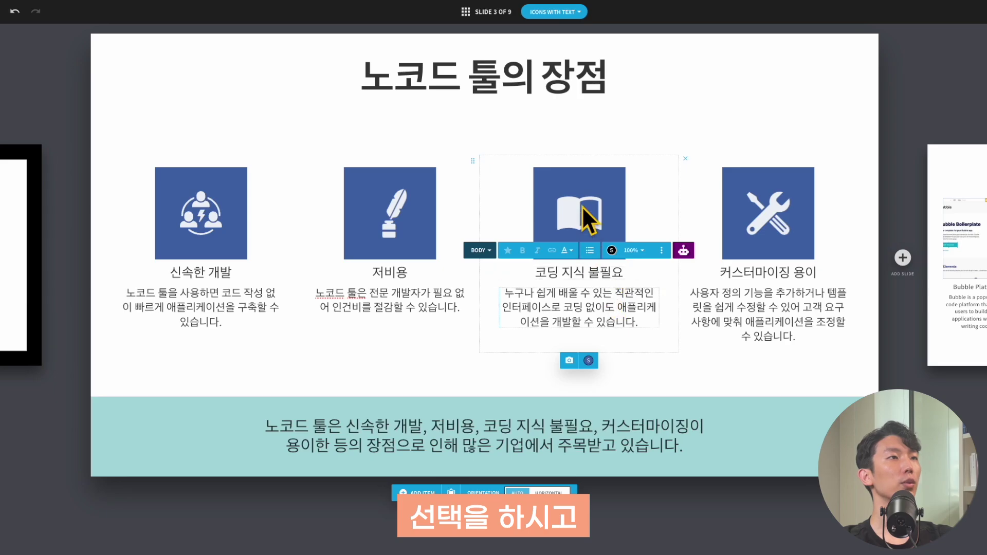
Try two extra blank items on the "노코드 툴의 장점" slide and remove both again
click(439, 443)
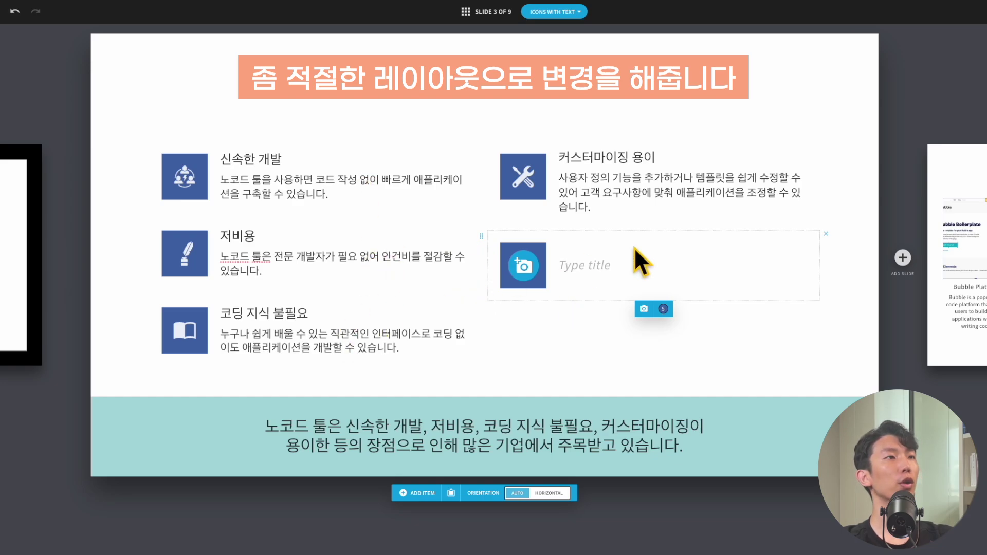
click(406, 495)
mouse_move(572, 347)
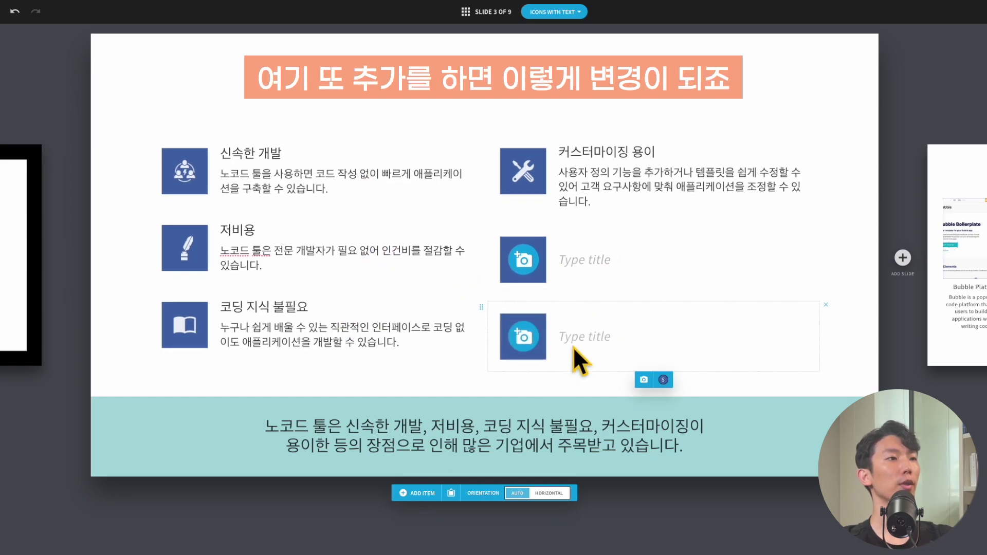
click(826, 305)
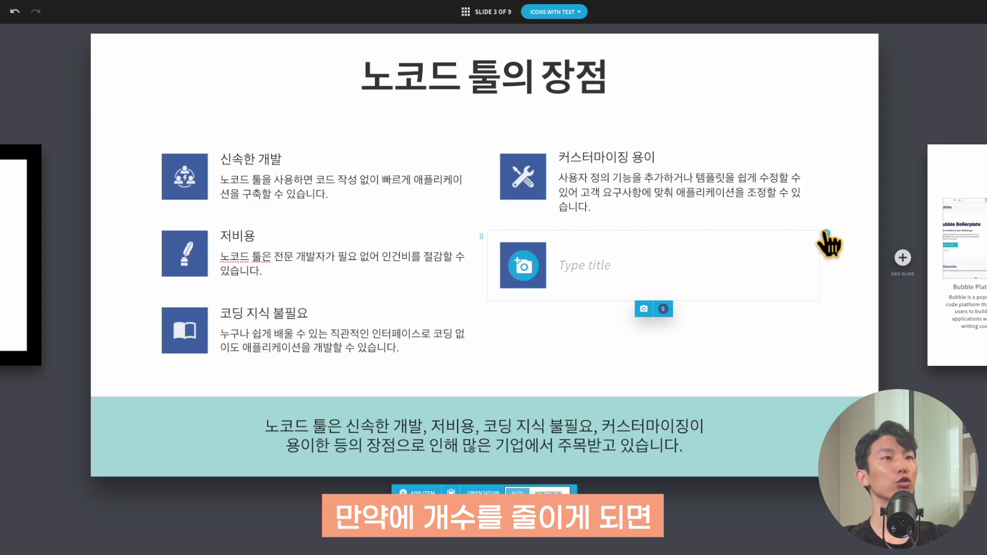
click(825, 234)
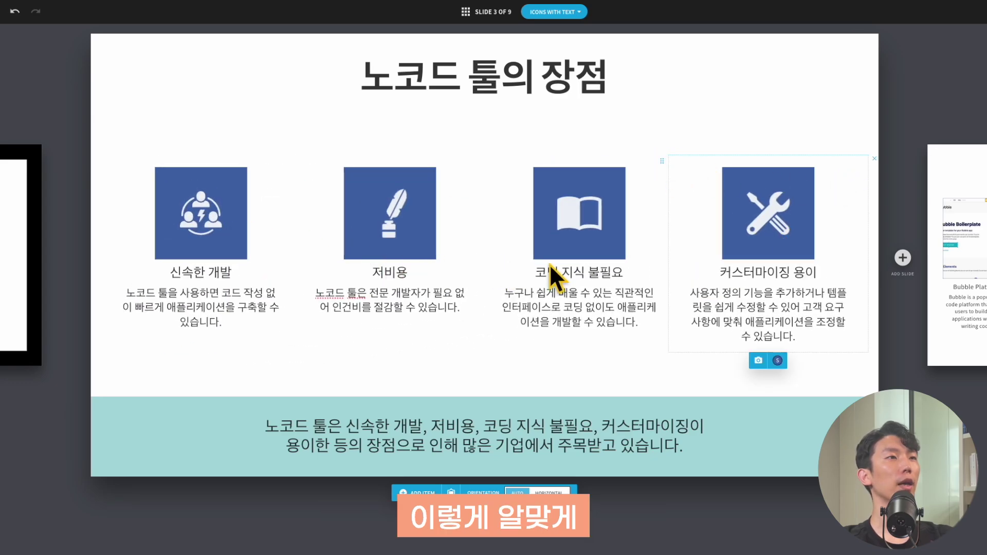
mouse_move(197, 235)
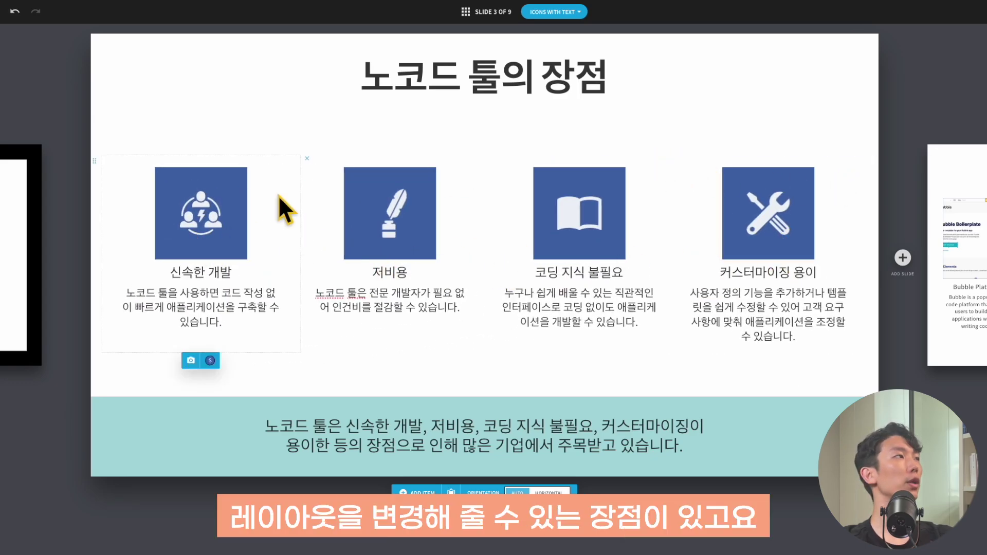
Set the slide color of the "노코드 툴의 장점" slide to the multicolor option
click(18, 47)
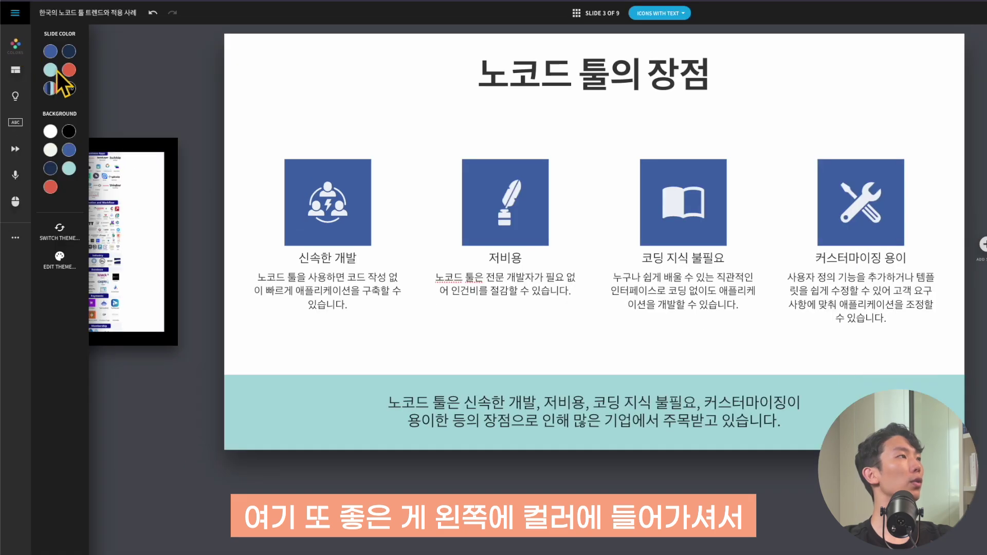
click(50, 89)
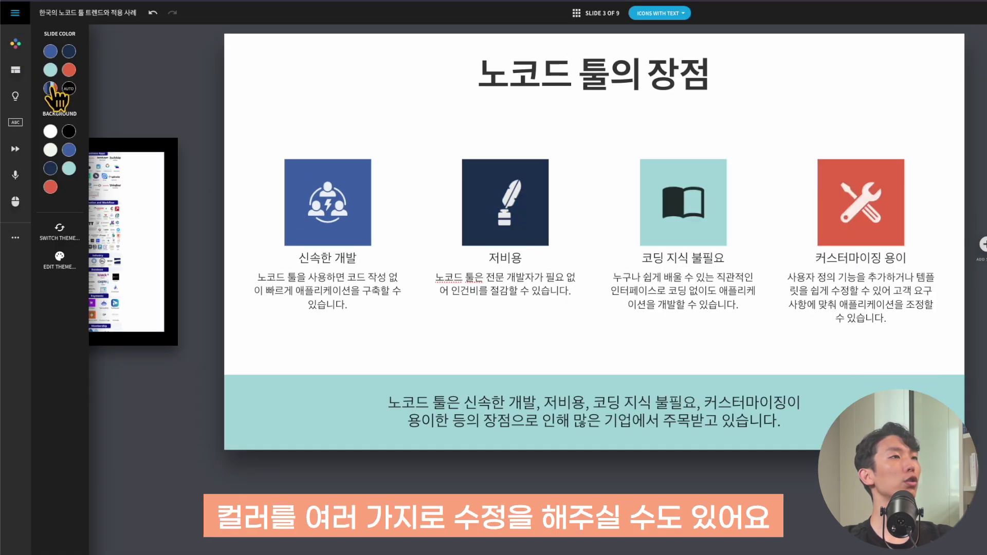
click(327, 171)
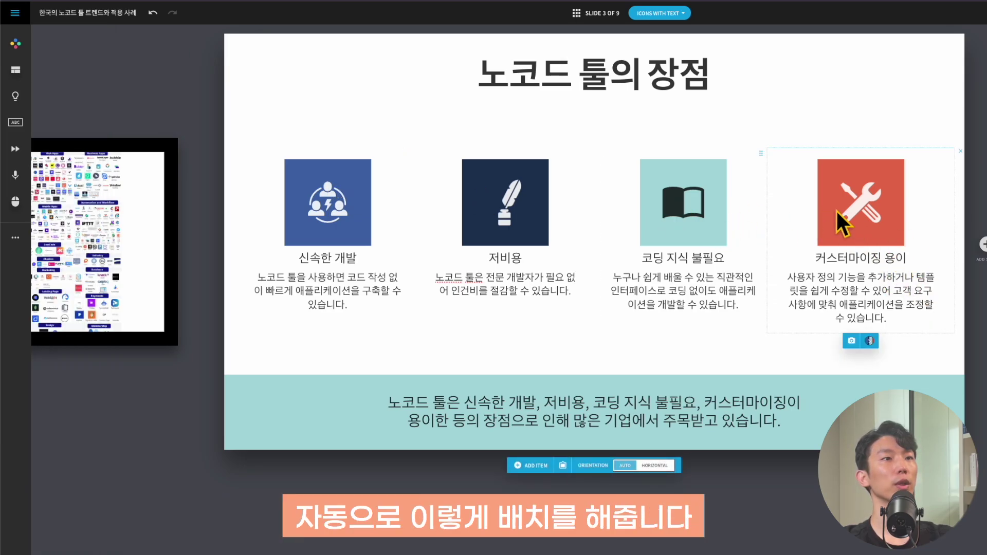
Add two blank icon-and-text items to the "노코드 툴의 장점" slide
click(532, 465)
click(532, 466)
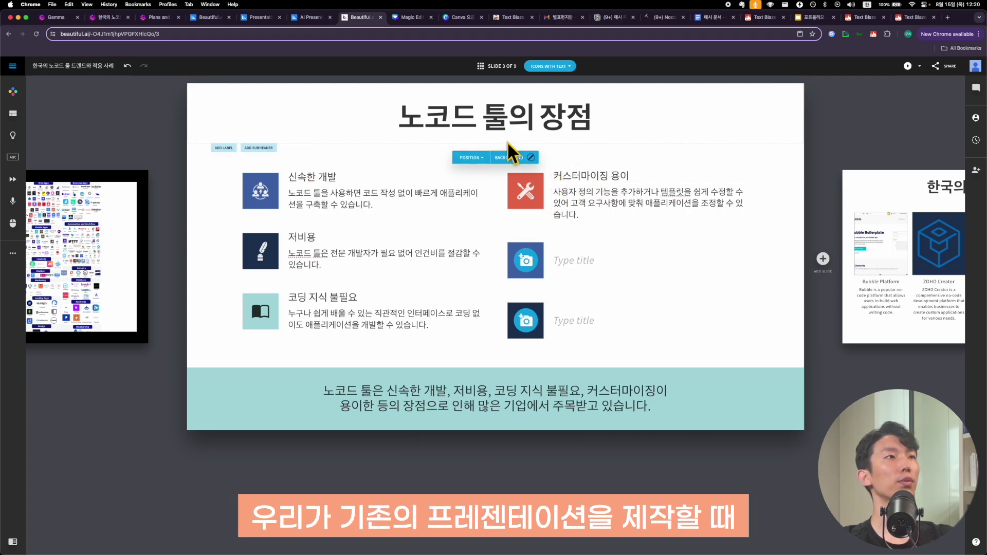
click(424, 124)
click(191, 130)
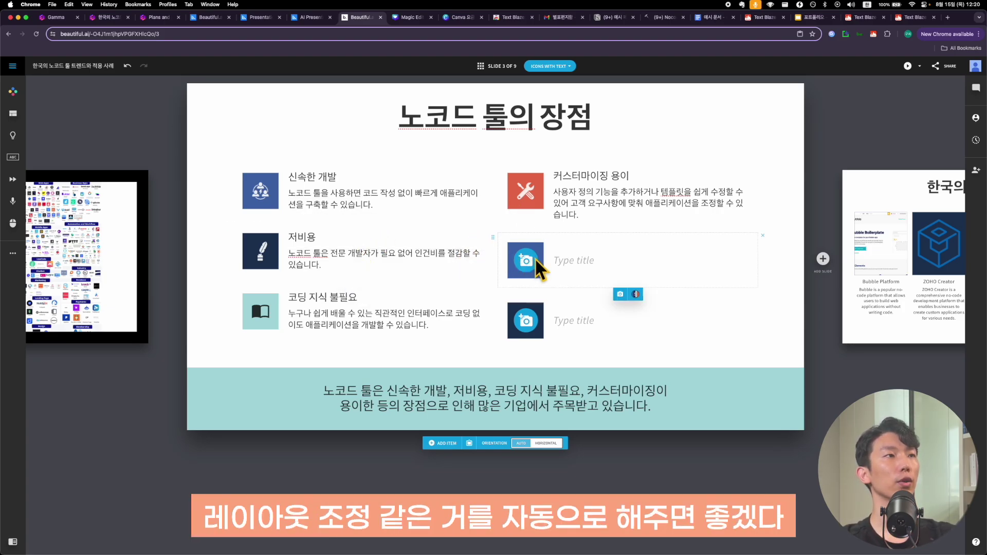
Look through the icon library for the first blank item and return to the slide
click(529, 261)
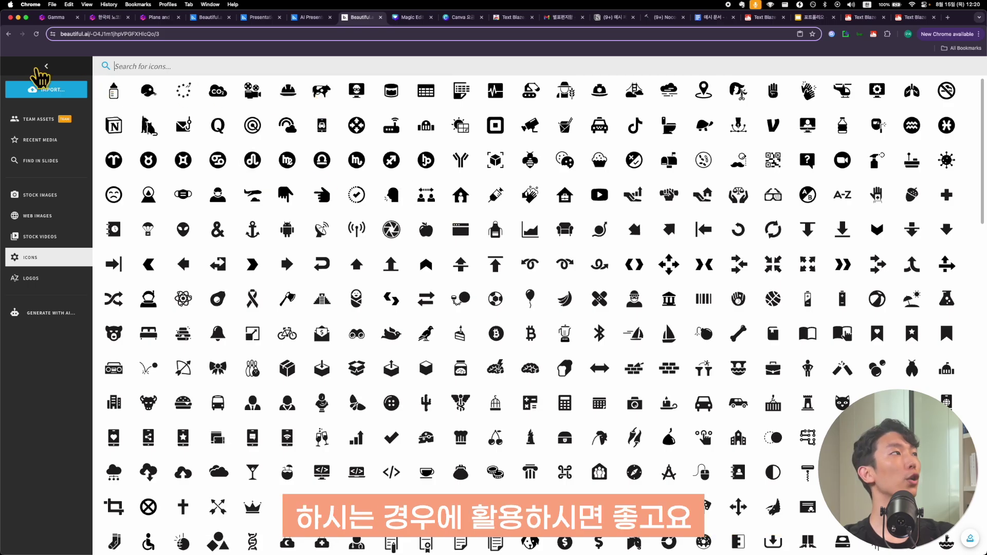
click(46, 66)
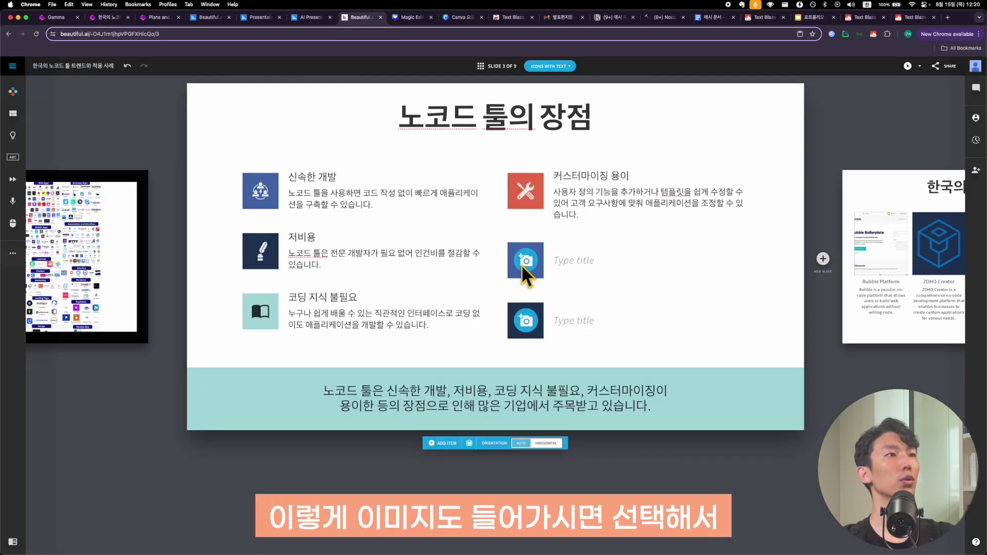
click(521, 264)
click(669, 267)
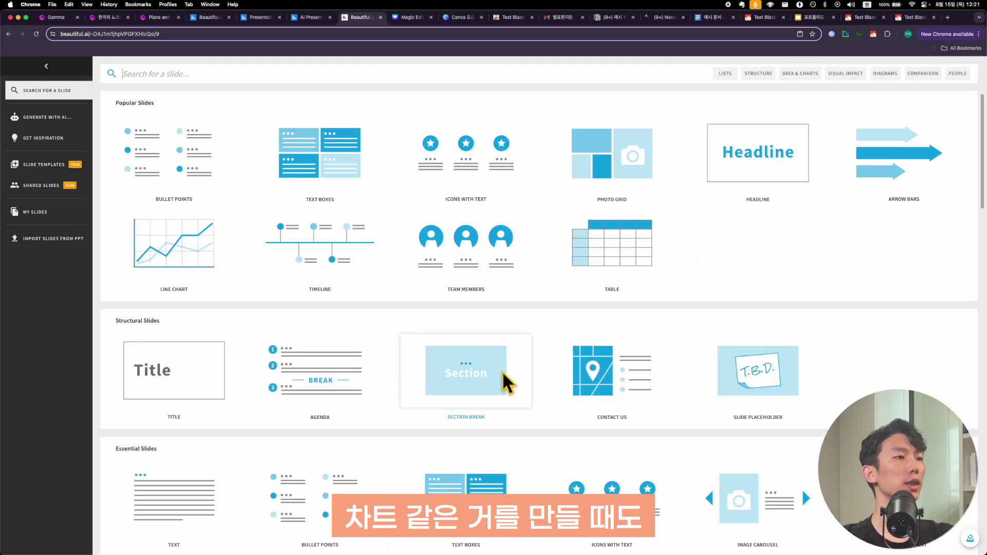
Search the slide library for "Column Chart" and add a Bar Chart slide at the end of the deck
scroll(503, 372, down, 3)
scroll(502, 371, down, 6)
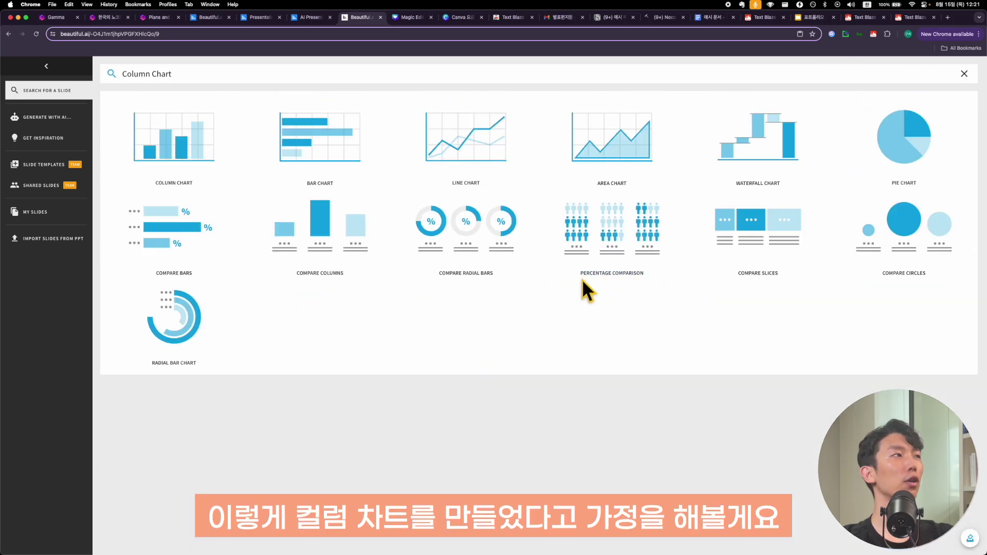
click(323, 163)
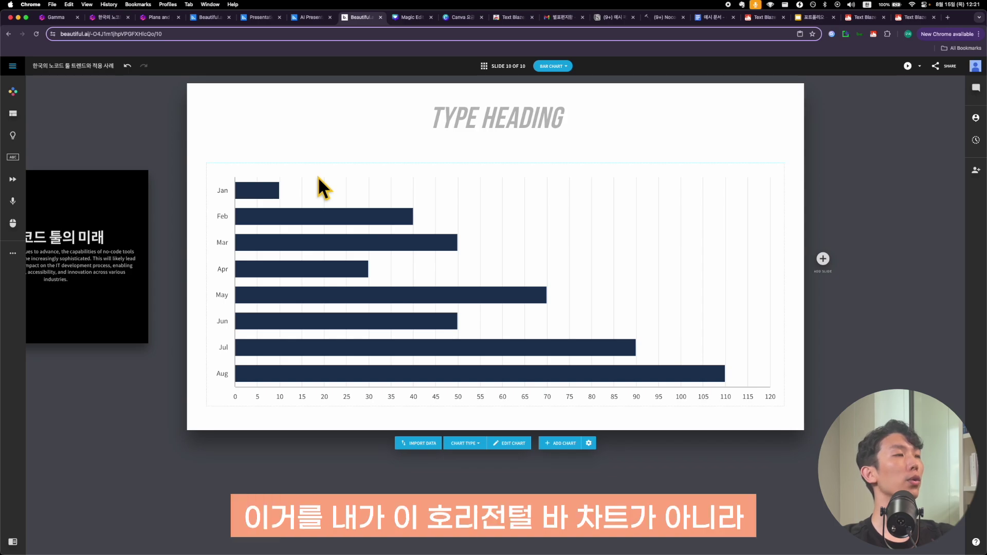
Try the line, column, bar, area and pie chart variations on the new chart slide
mouse_move(422, 221)
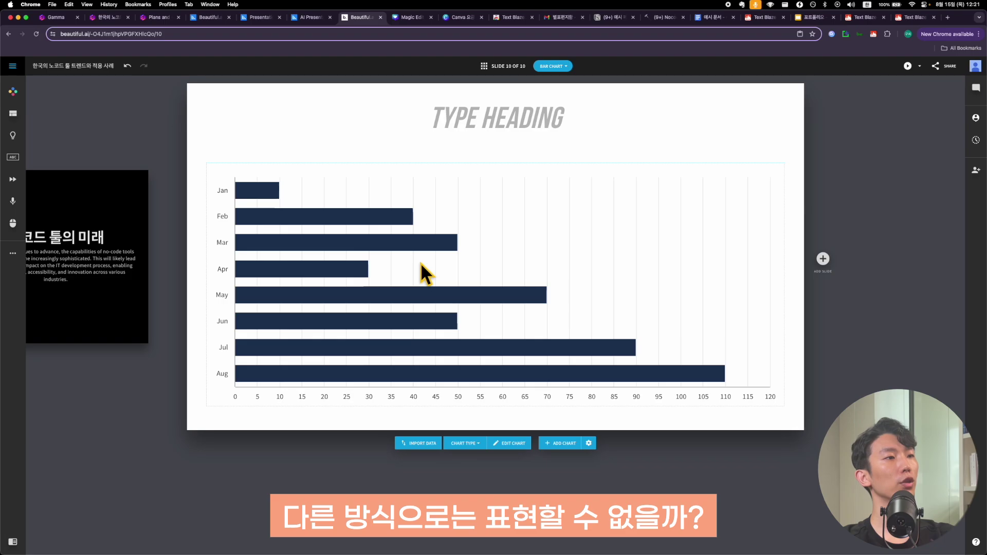
click(478, 448)
click(13, 113)
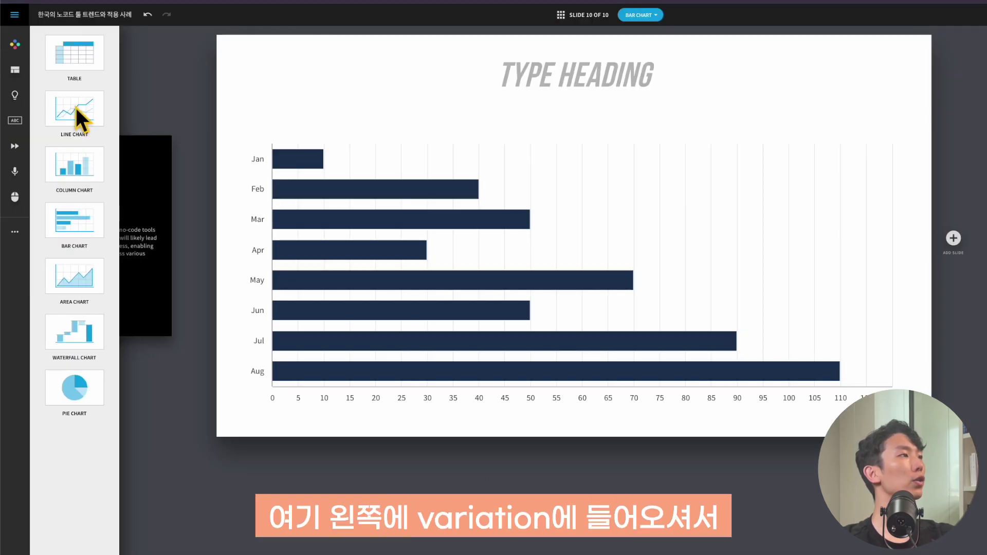
click(76, 108)
click(78, 165)
click(91, 225)
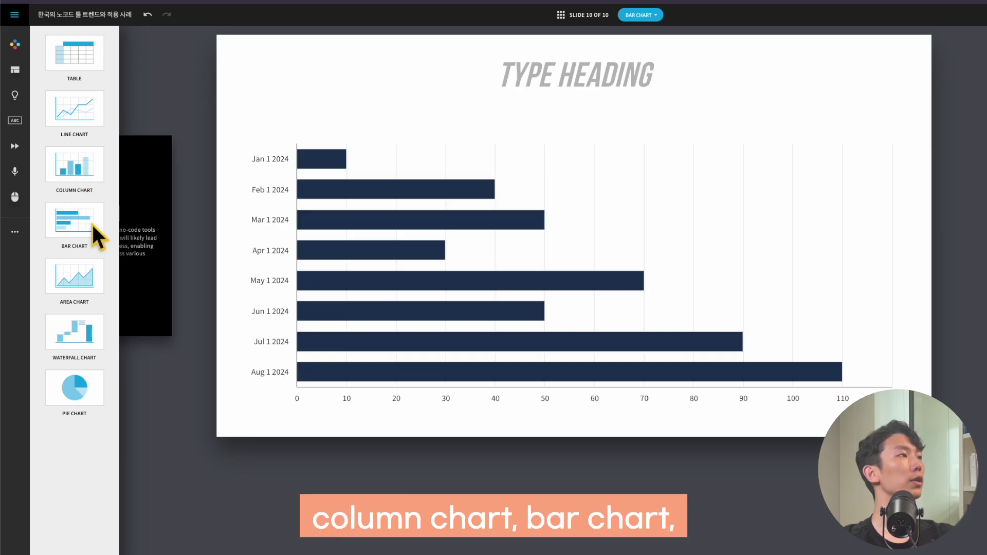
click(90, 286)
click(90, 381)
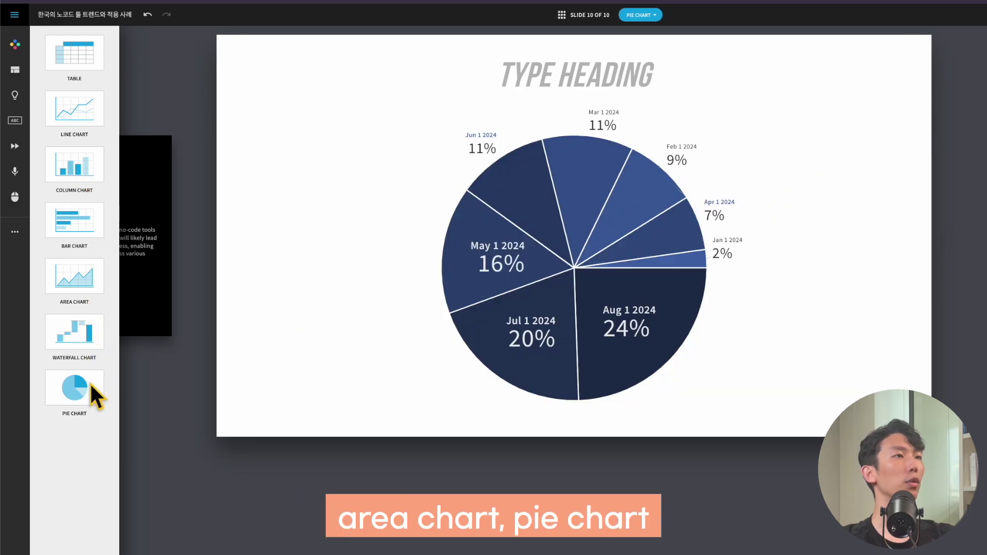
Compare the chart data as bar, line, table, column, area and waterfall variations
click(75, 221)
click(76, 114)
click(78, 55)
click(72, 163)
click(73, 222)
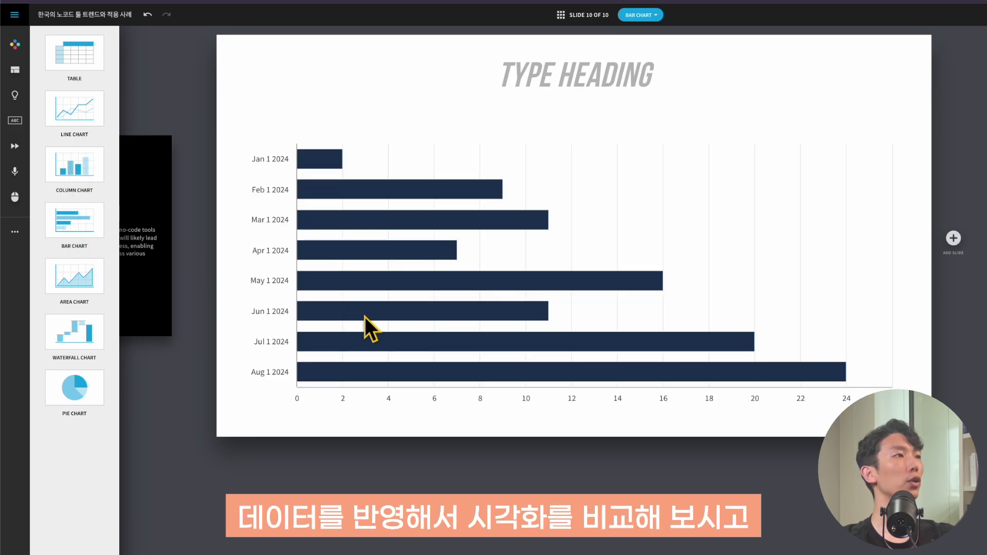
click(75, 276)
click(69, 342)
Change the chart on the last slide to a Column Chart after comparing it with the Bar Chart
click(76, 168)
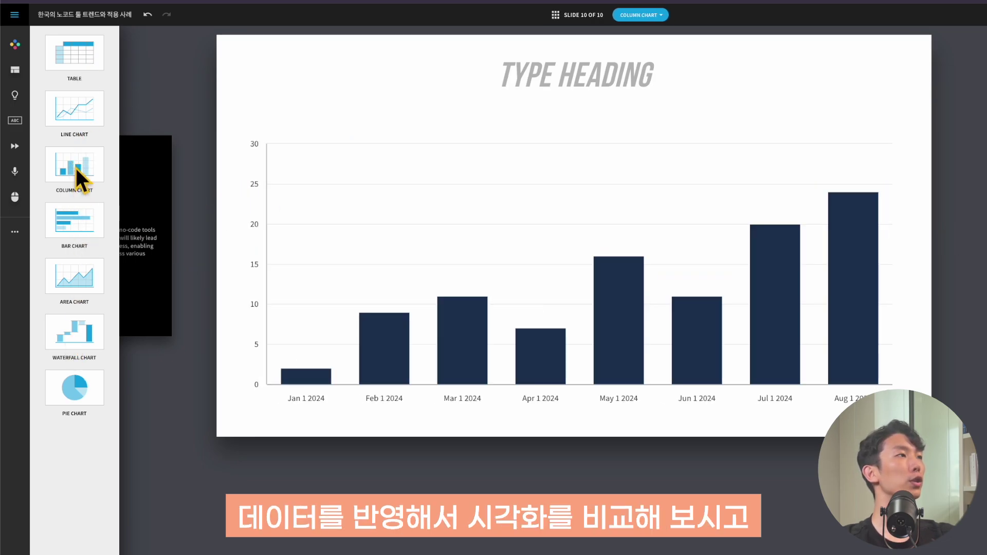
click(83, 226)
click(90, 167)
click(185, 213)
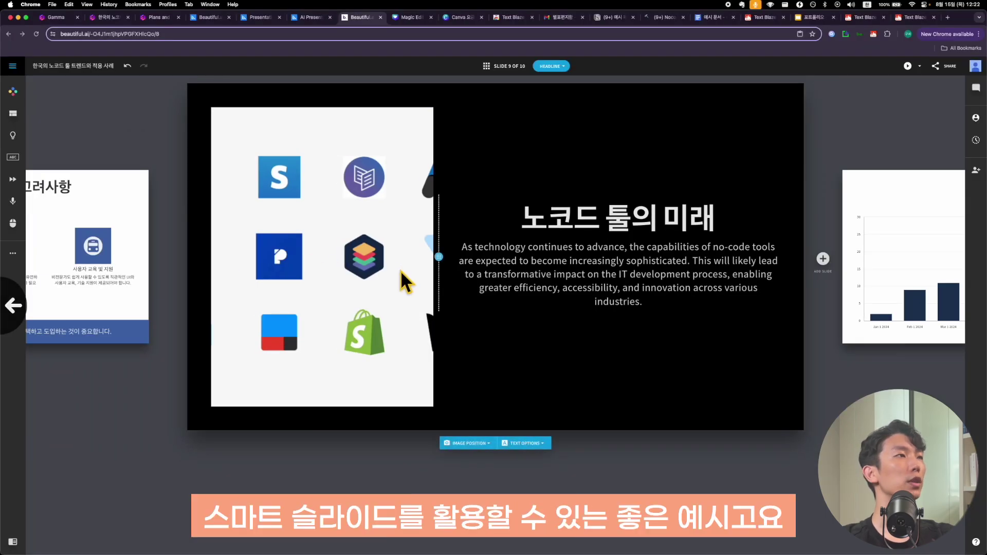
key(Left)
click(880, 306)
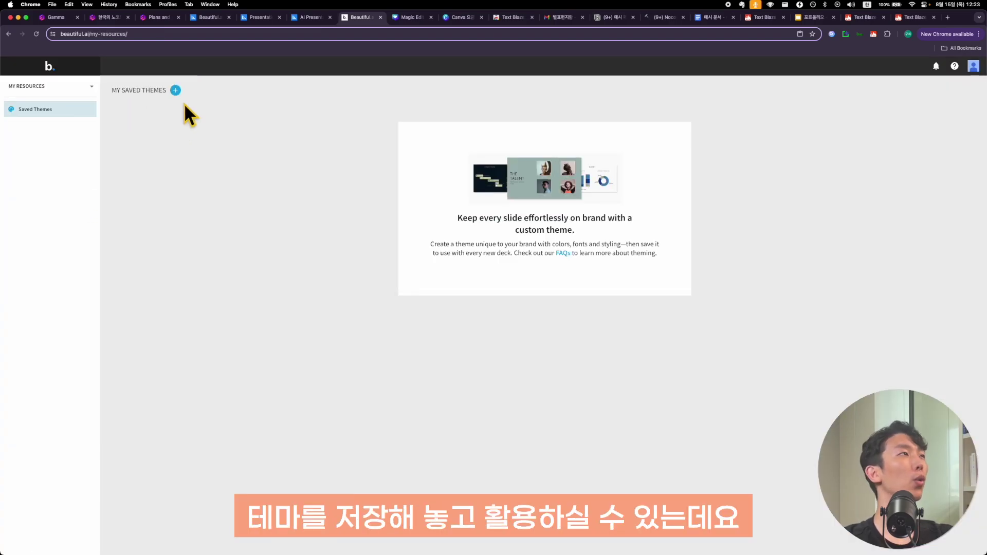
Open the editor for a new saved theme, examine its color options and leave it without saving
click(176, 91)
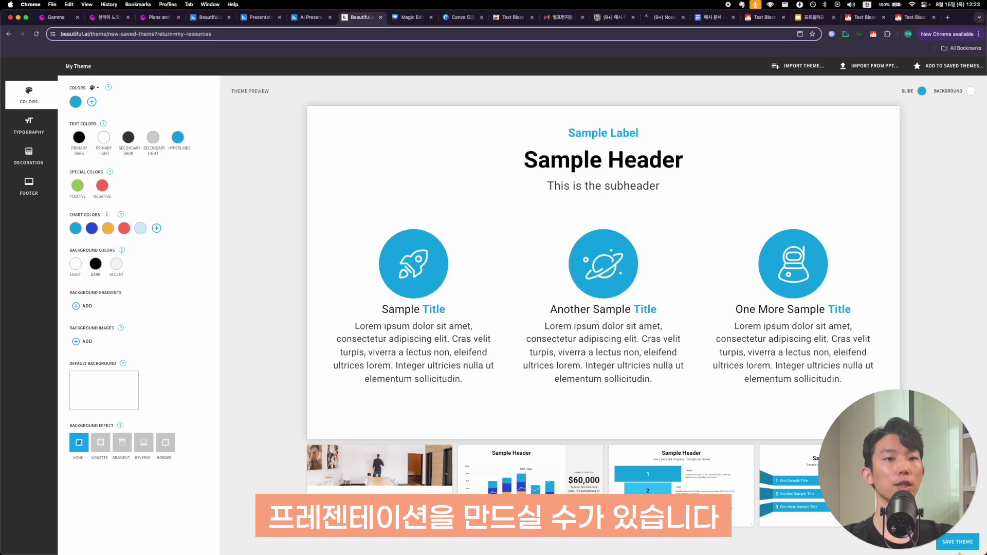
key(super+bracketleft)
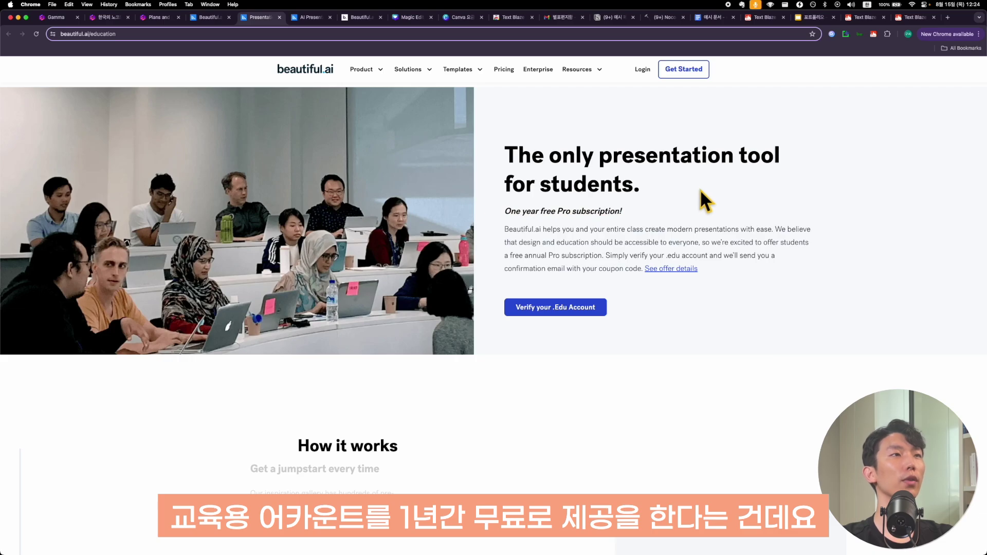
Examine the student subscription offer on Beautiful.ai's education page
scroll(745, 239, down, 1)
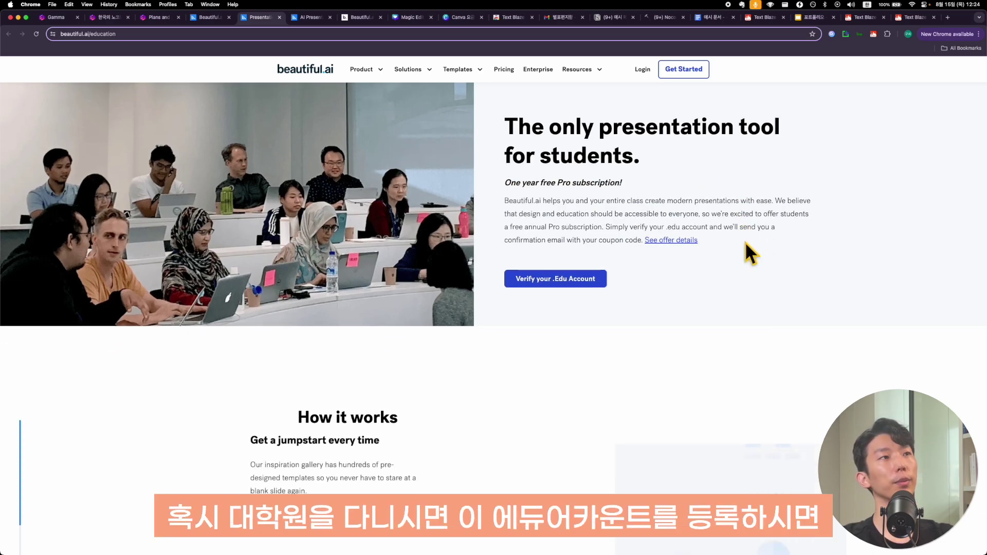
Examine the Pro, Team and Enterprise plans on Beautiful.ai's pricing page
scroll(745, 241, down, 1)
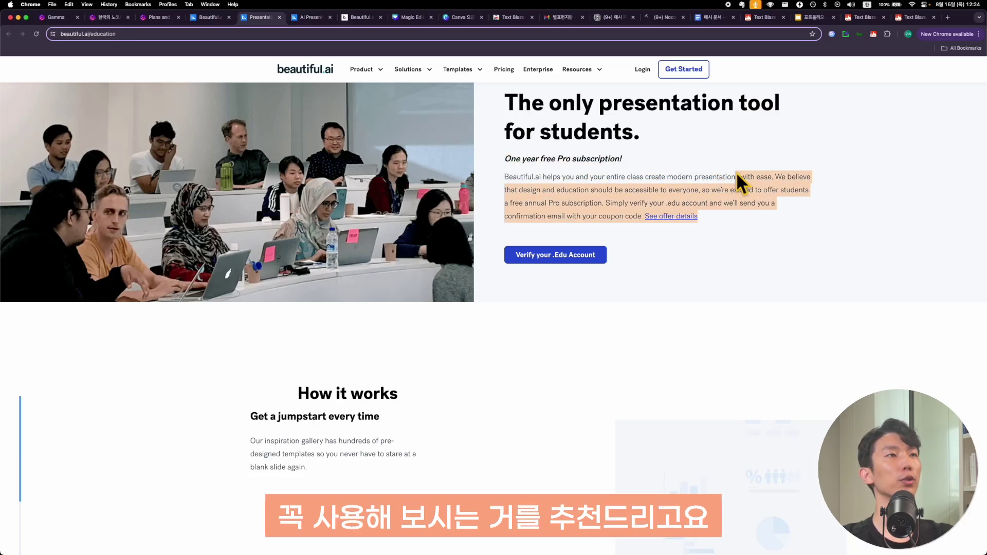
click(206, 18)
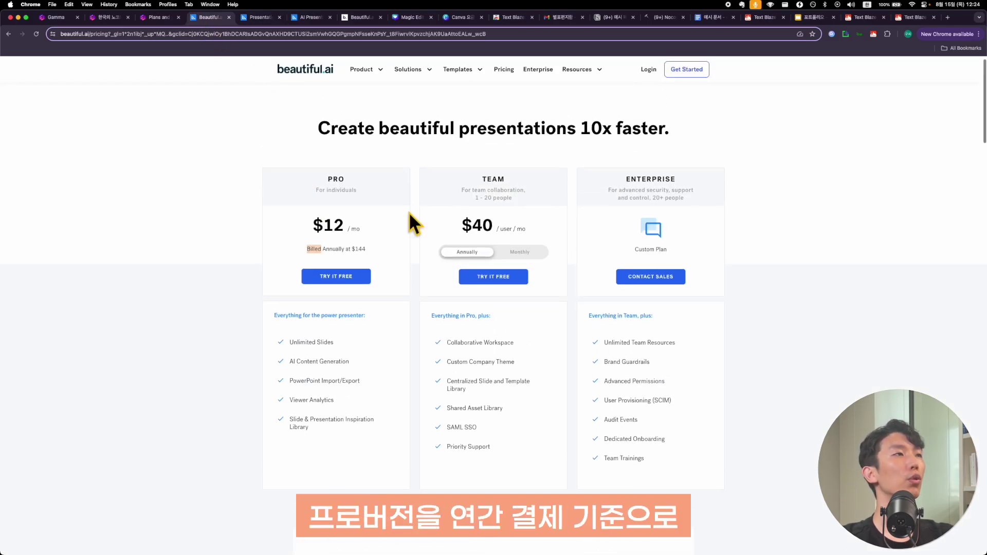
click(409, 210)
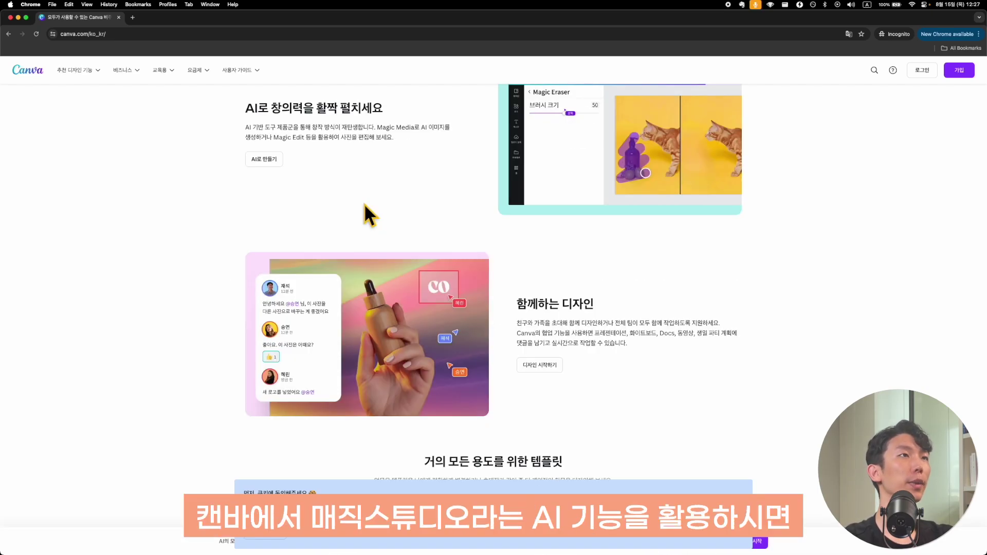
Switch to Canva and examine its home page and the AI tools presented on the Magic Studio page
scroll(364, 205, down, 10)
scroll(364, 204, up, 10)
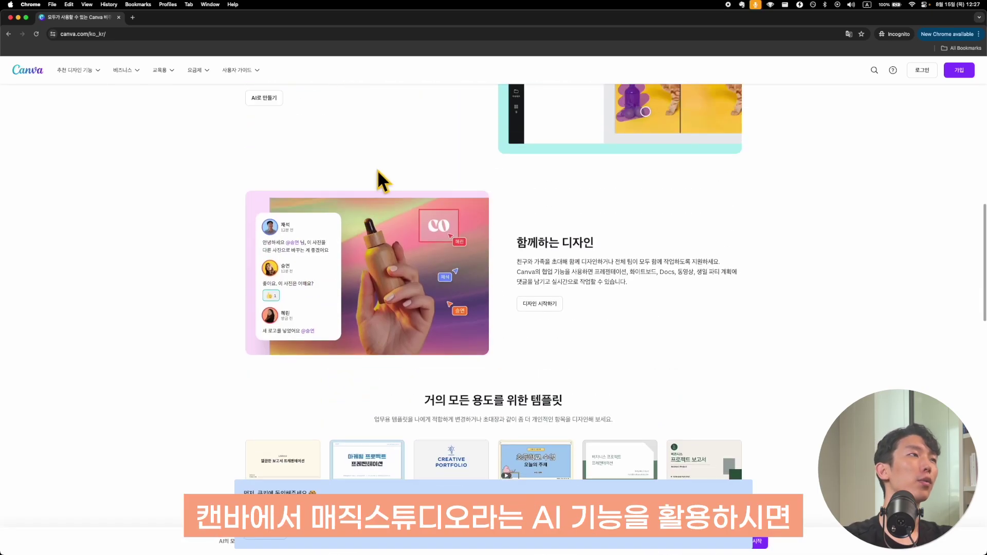
scroll(378, 170, up, 2)
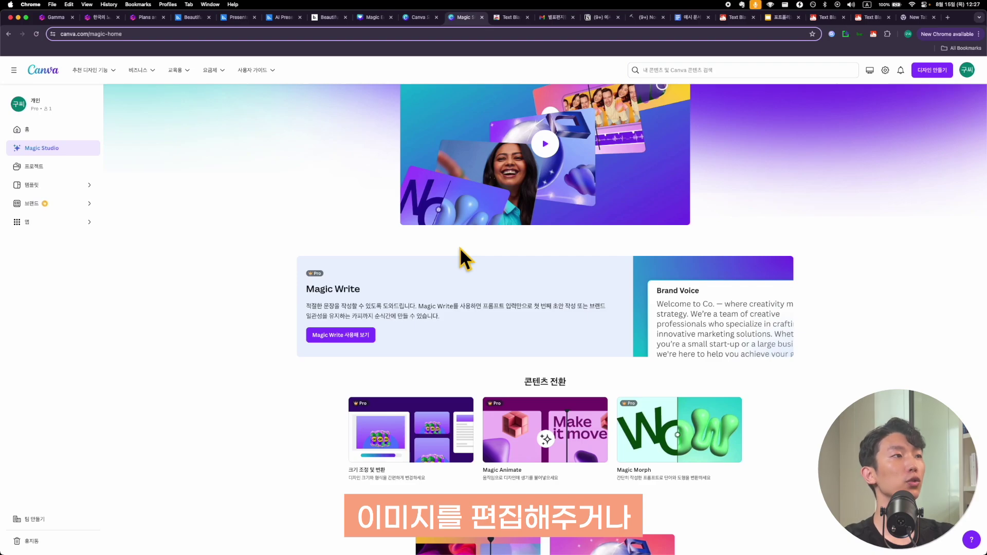
scroll(272, 346, down, 3)
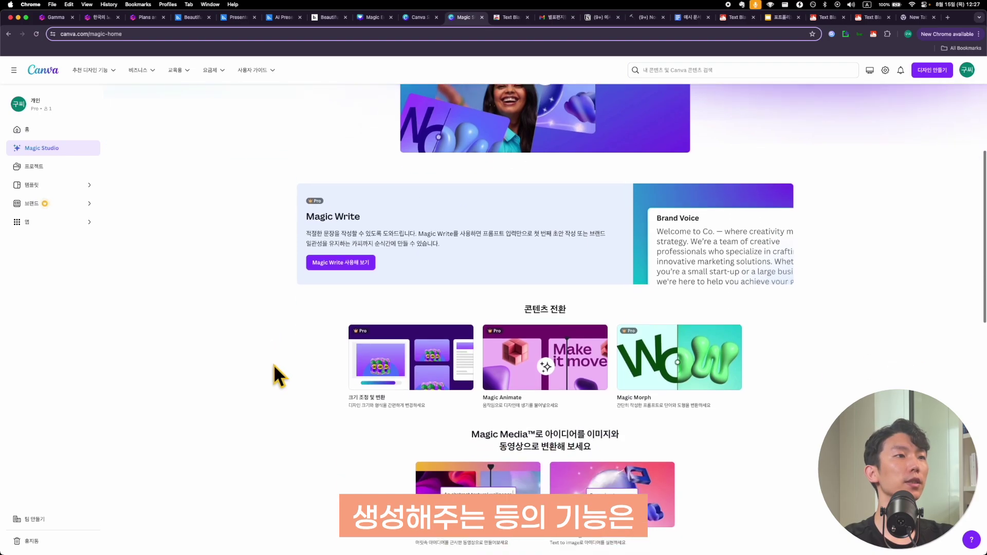
scroll(295, 367, down, 1)
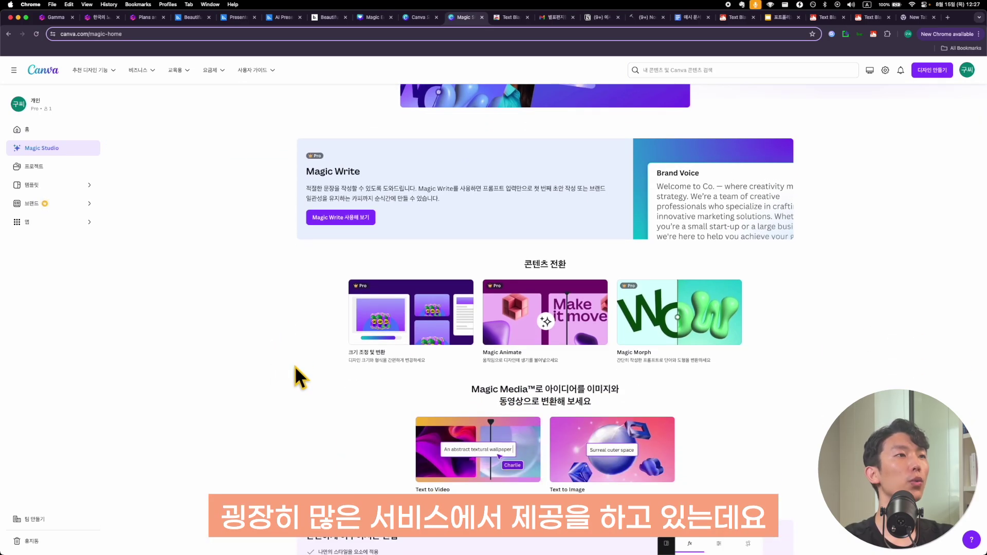
scroll(295, 366, down, 1)
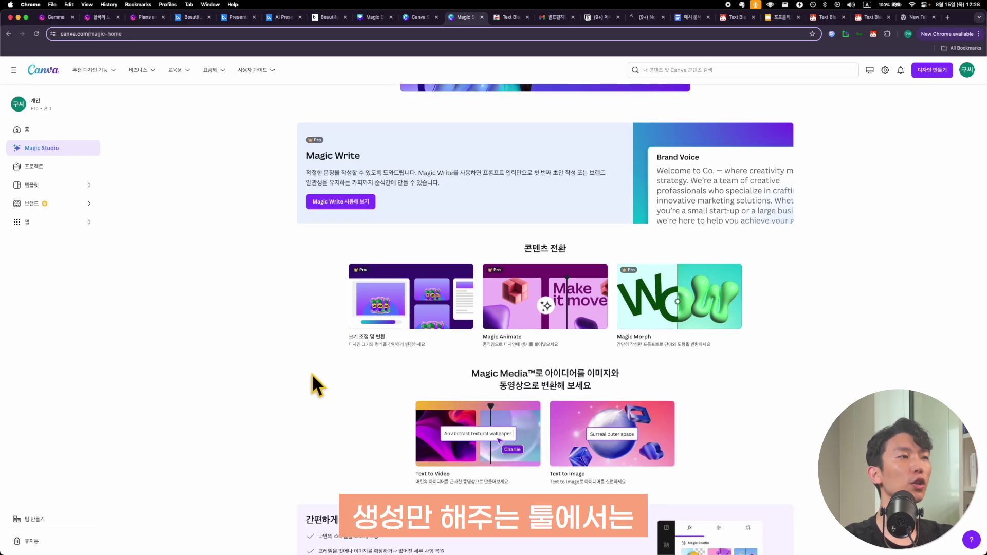
scroll(317, 385, down, 2)
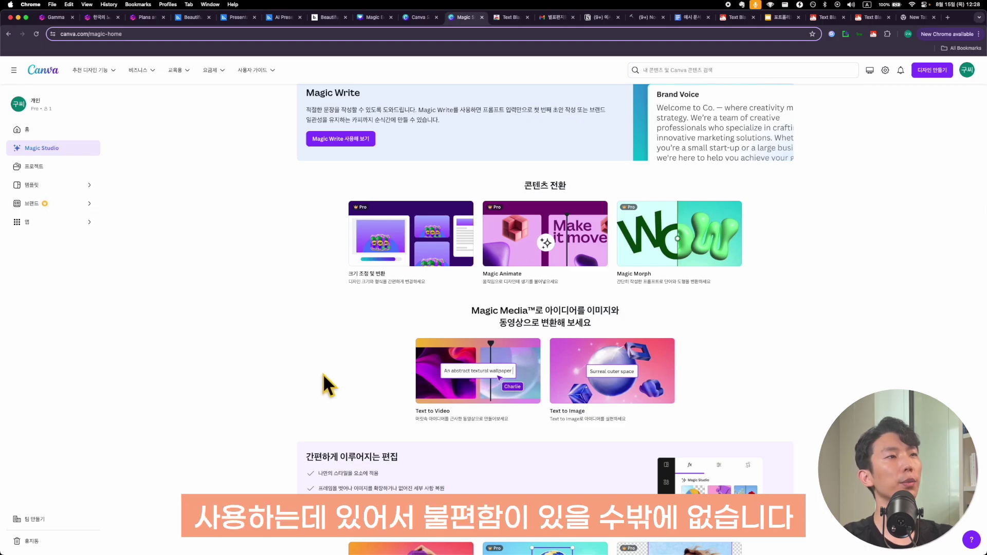
scroll(323, 374, down, 5)
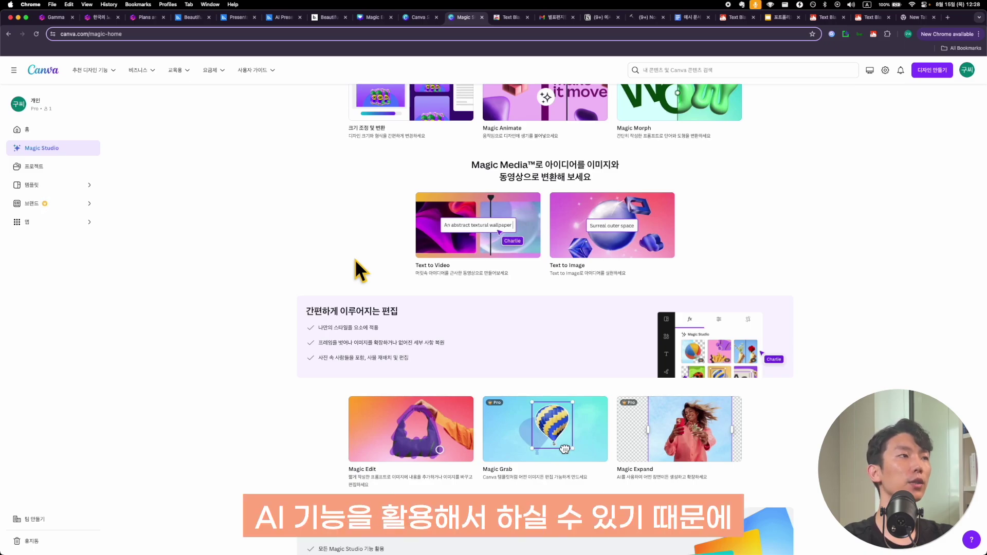
scroll(354, 274, down, 3)
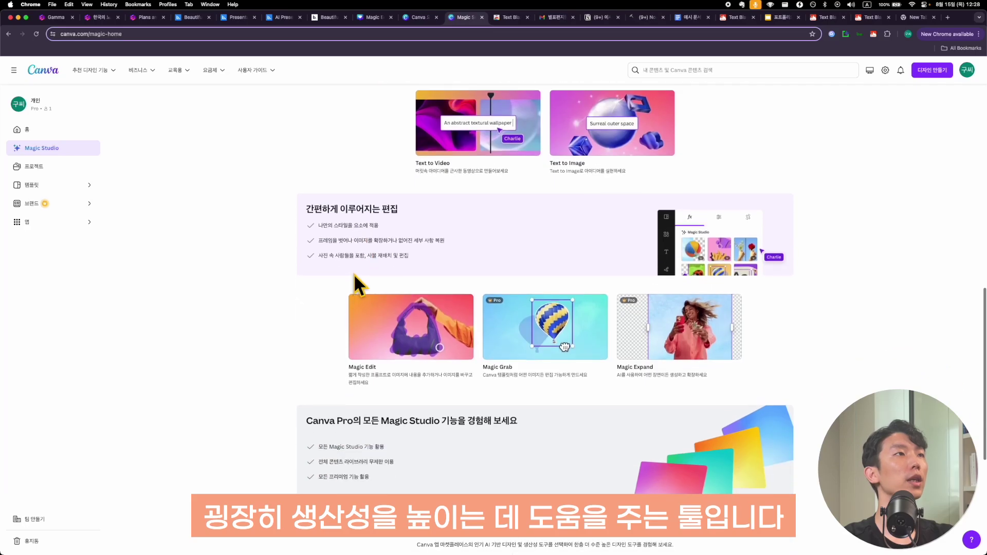
scroll(331, 264, down, 3)
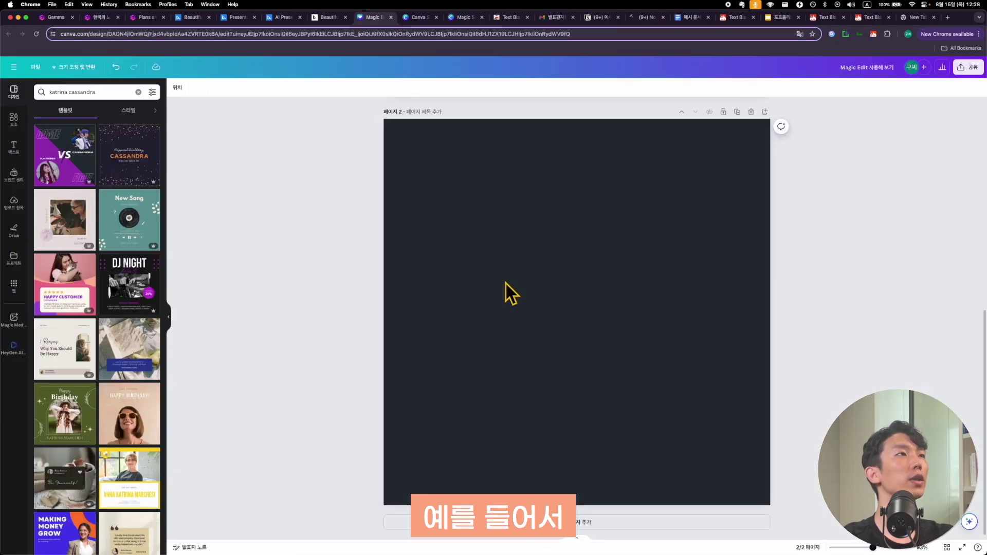
Generate Magic Media images for "뉴욕 센트럴파크 풍경" and place the lake view with the iron railing on the blank page 2
click(506, 282)
click(16, 121)
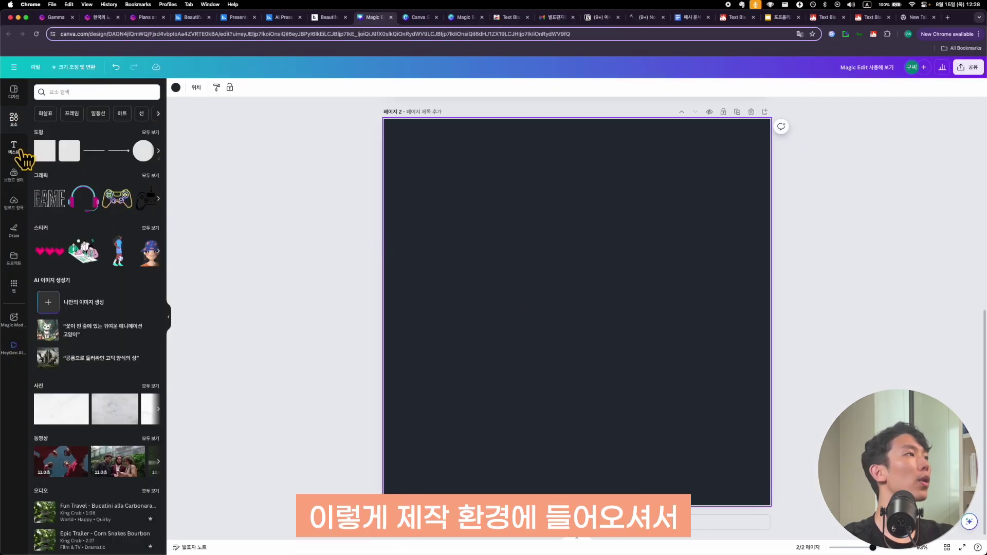
scroll(52, 206, down, 1)
click(82, 280)
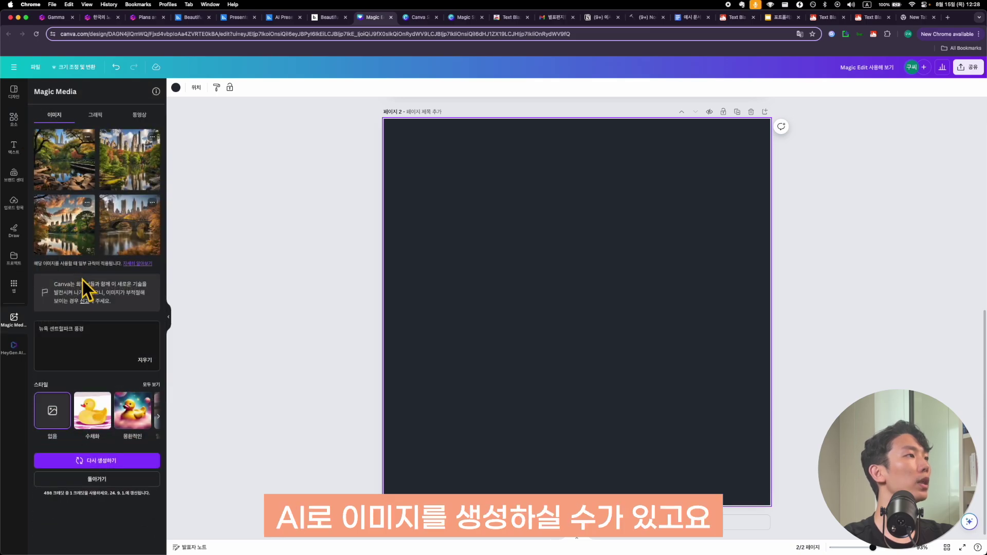
click(83, 345)
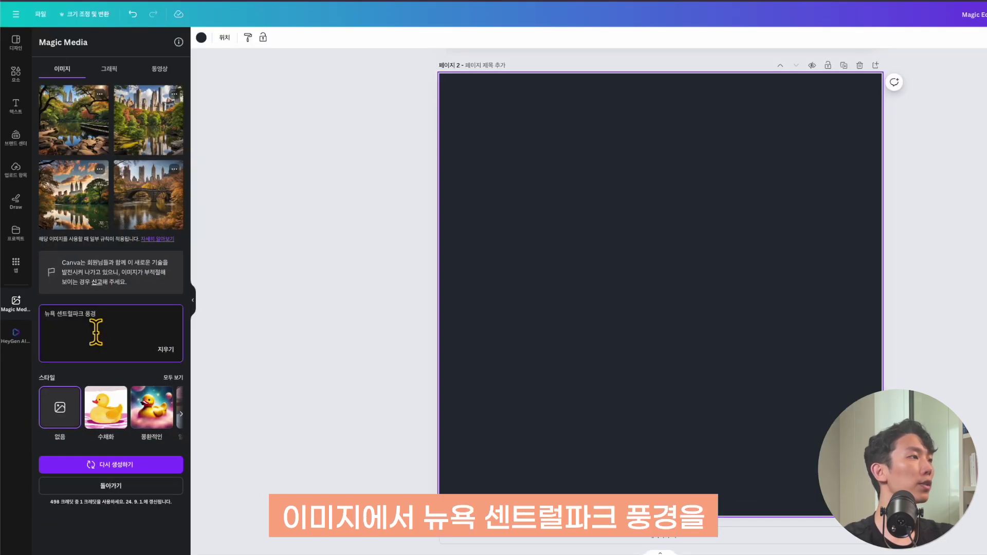
key(Return)
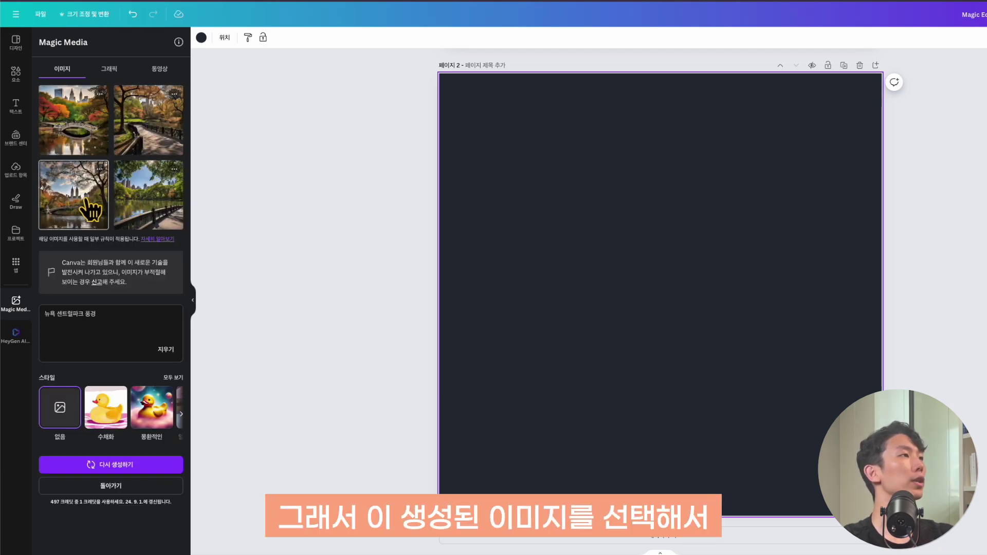
drag(142, 203, 581, 267)
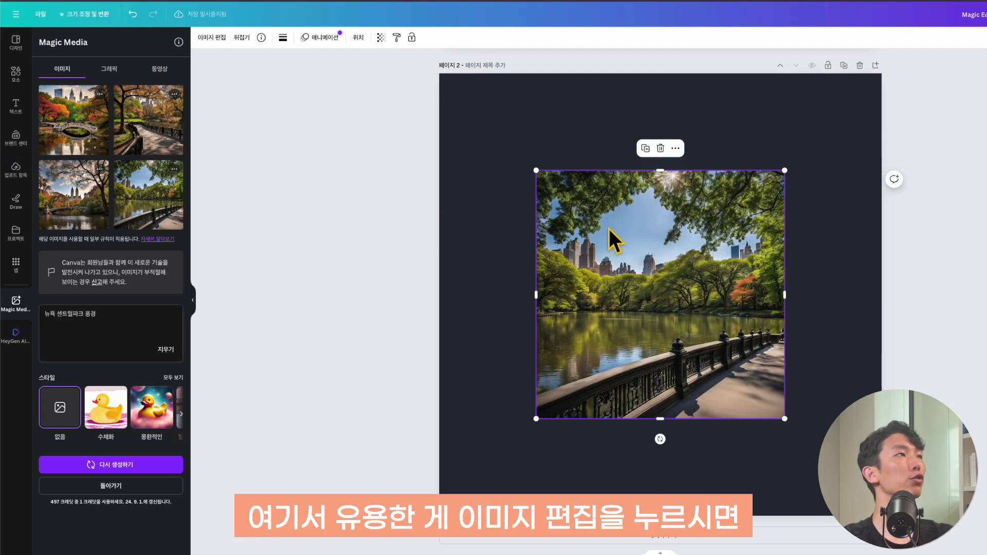
Expand the placed park image to fill the whole page with Magic Expand
click(211, 39)
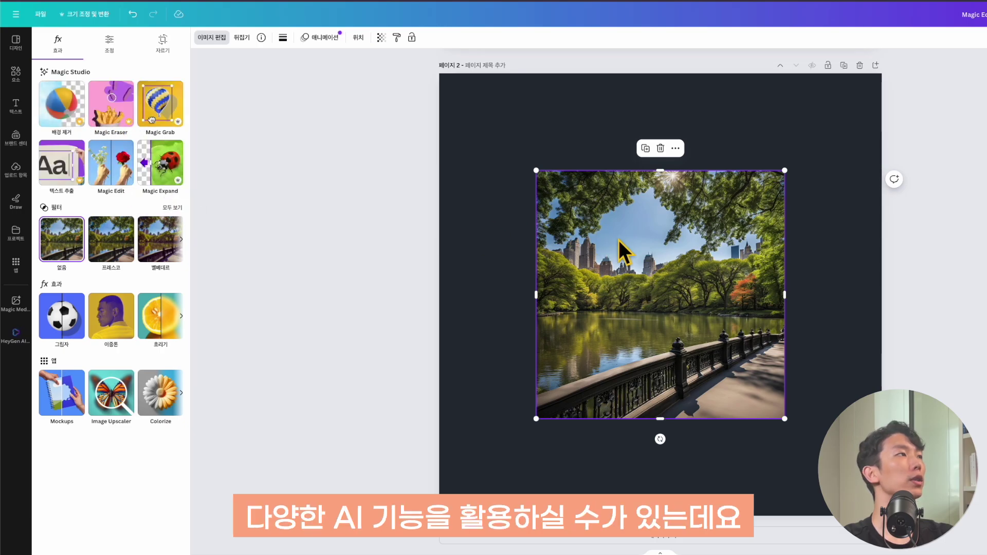
click(160, 178)
click(122, 135)
click(131, 182)
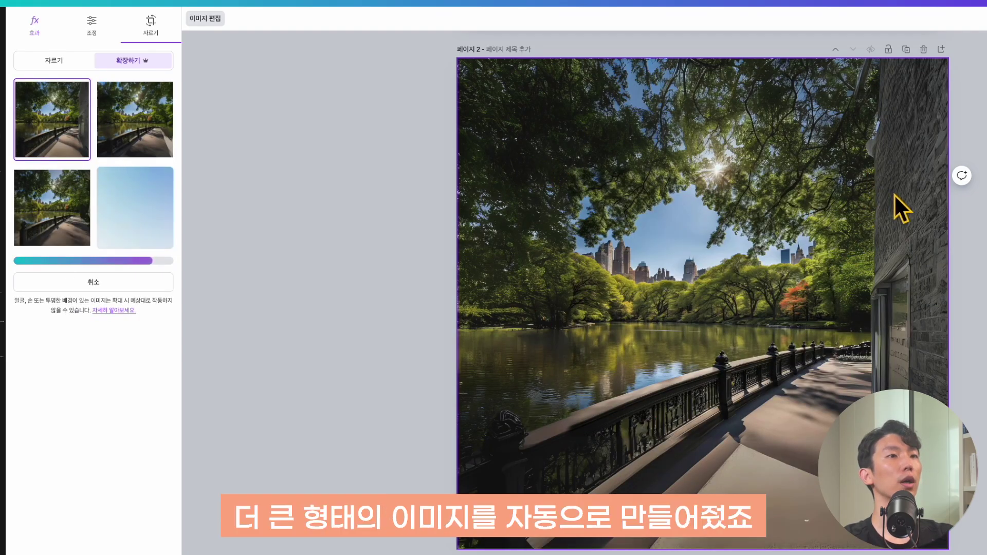
Compare the Magic Expand variations of the park image and keep the one with the stone wall at its edge
click(154, 143)
click(77, 218)
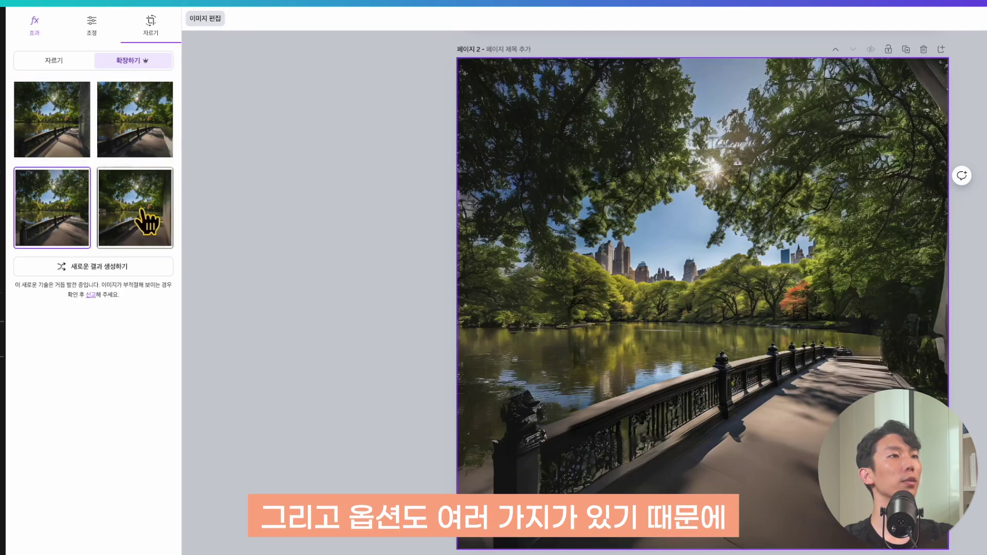
click(141, 210)
click(60, 142)
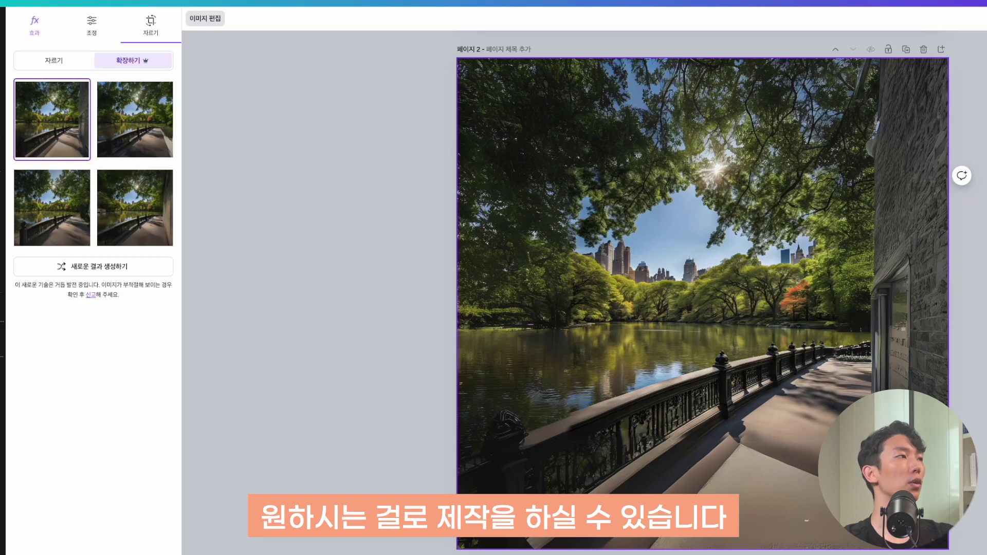
click(352, 418)
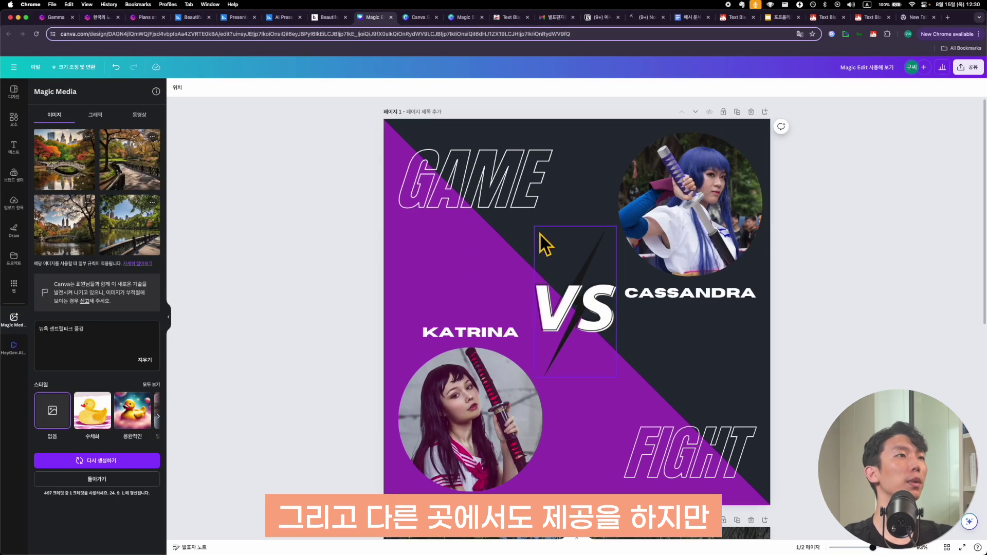
Remove the backgrounds of both round portrait photos on page 1
click(668, 185)
click(186, 88)
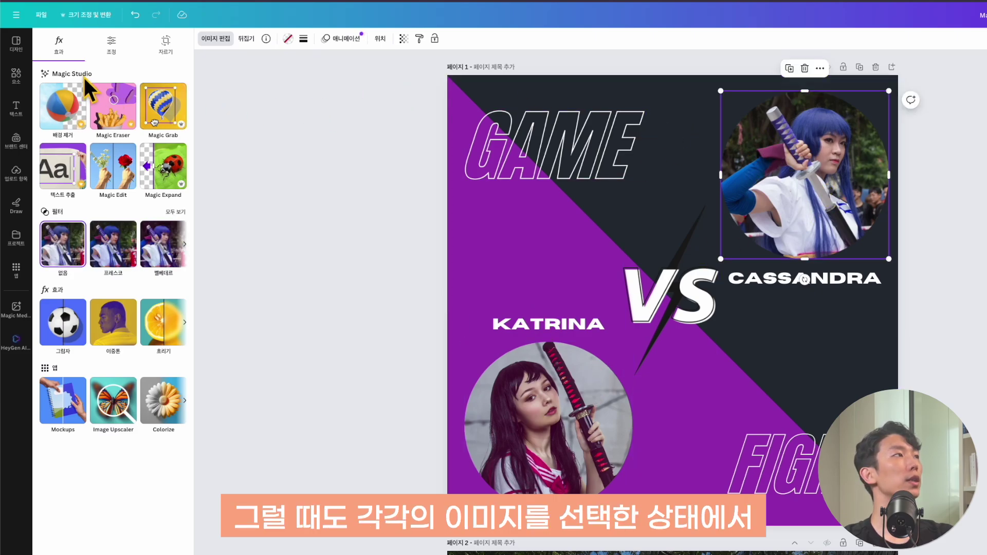
click(64, 108)
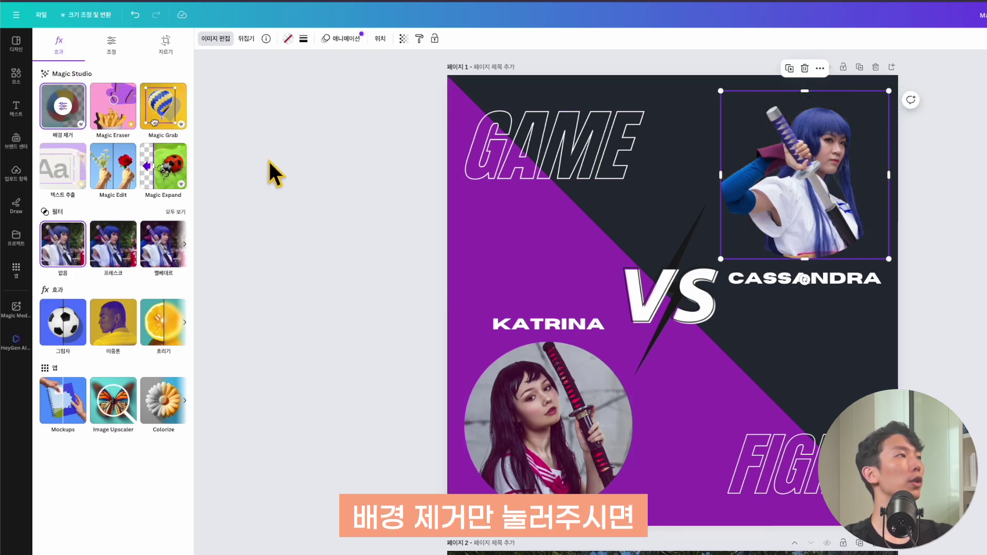
click(516, 411)
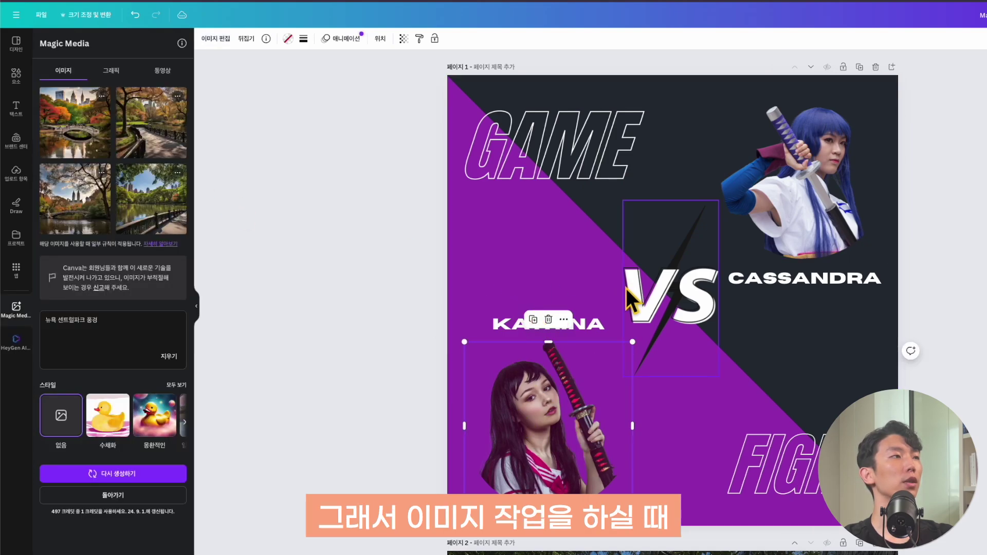
click(523, 295)
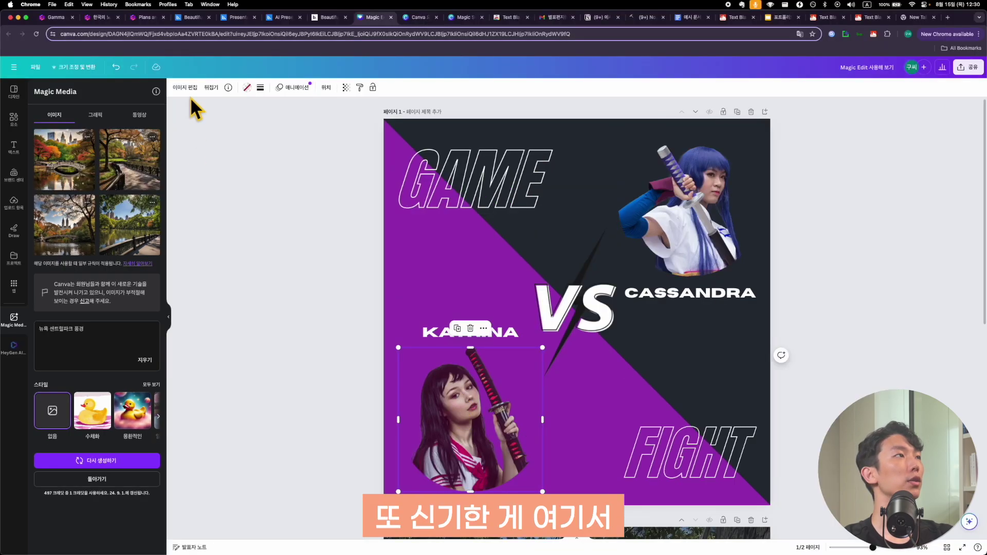
Open the lower portrait in Magic Edit and select the sword as the area to edit using click selection
click(218, 40)
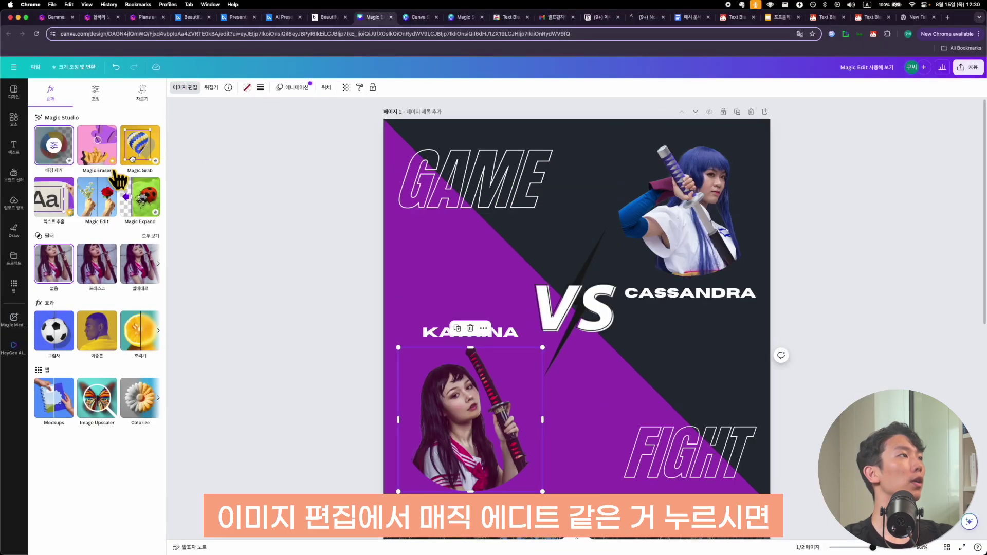
click(108, 194)
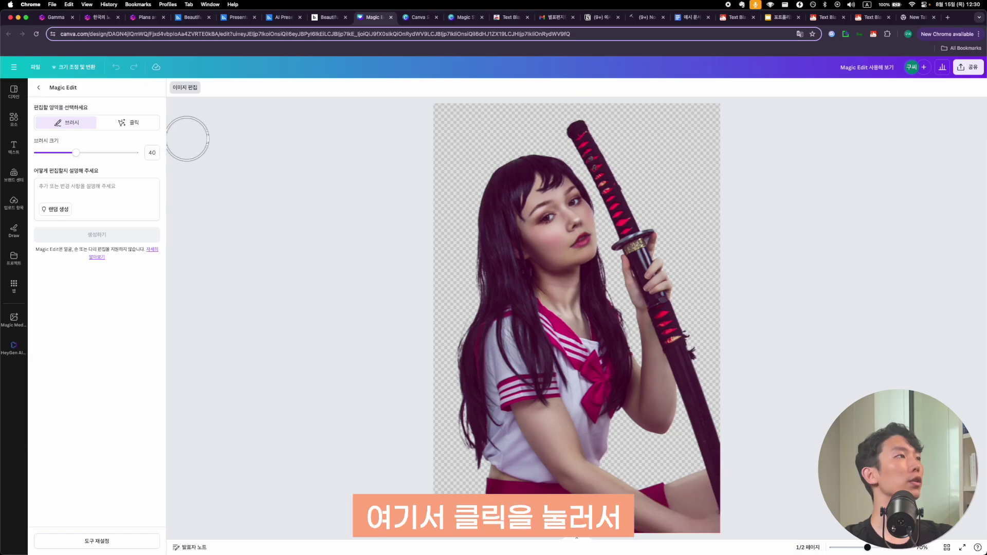
click(124, 123)
click(603, 178)
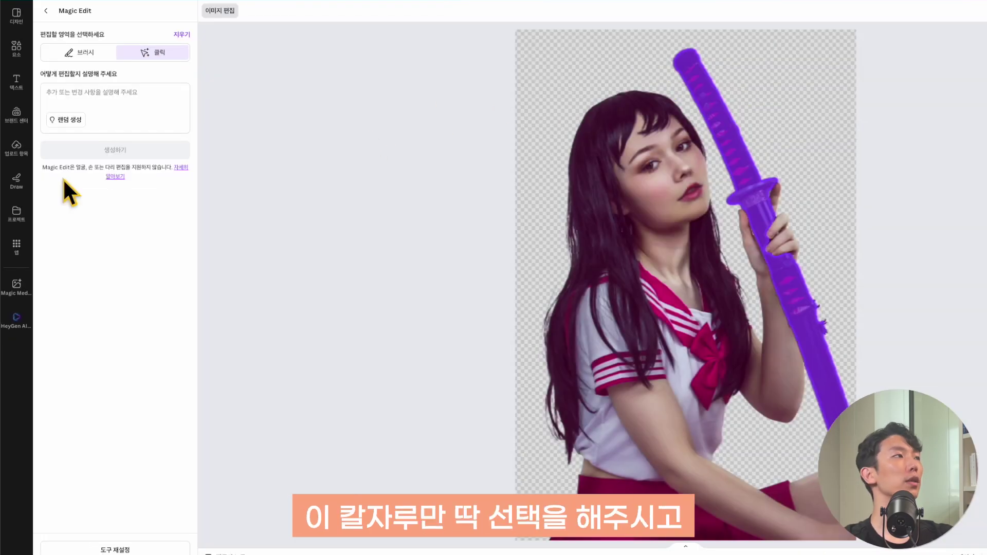
Recolor the selected sword by generating a Magic Edit with the prompt "칼자루 색상을 초록색으로 변경해줘"
click(92, 105)
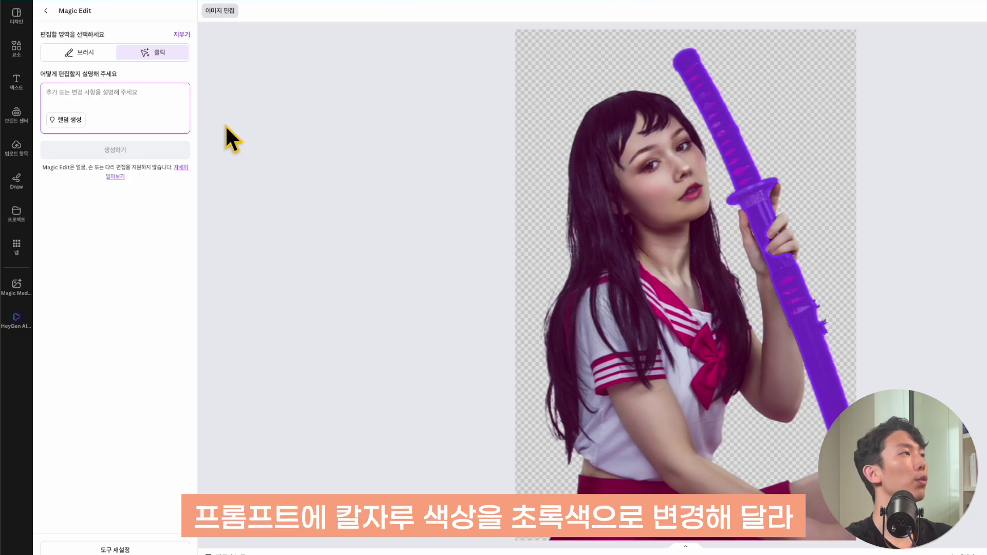
text(칼자루 색사)
text(을 초록색)
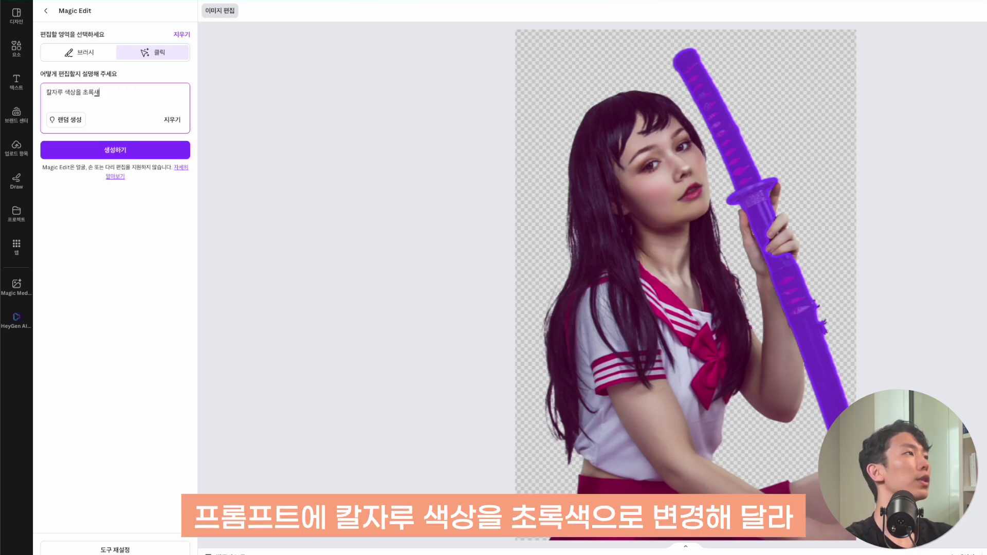
text(으로 변경해줘)
click(135, 153)
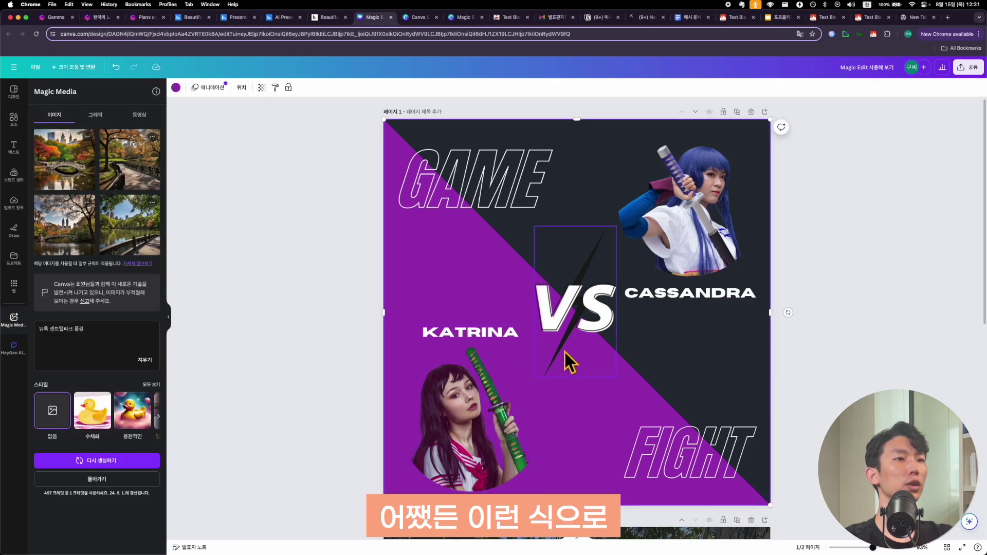
click(581, 366)
click(582, 366)
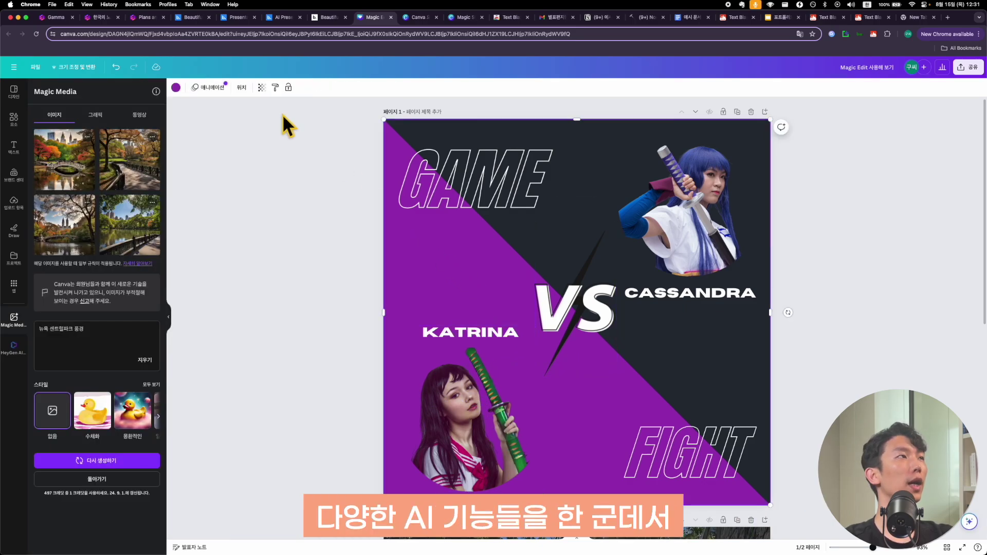
View the image editing effects for the lower portrait and open Canva's app library
click(450, 407)
click(185, 88)
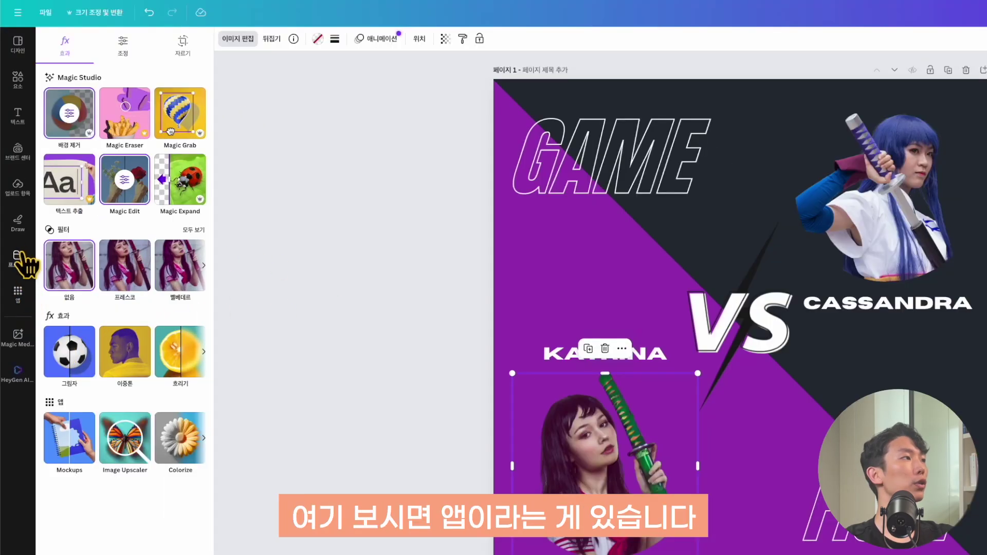
click(14, 286)
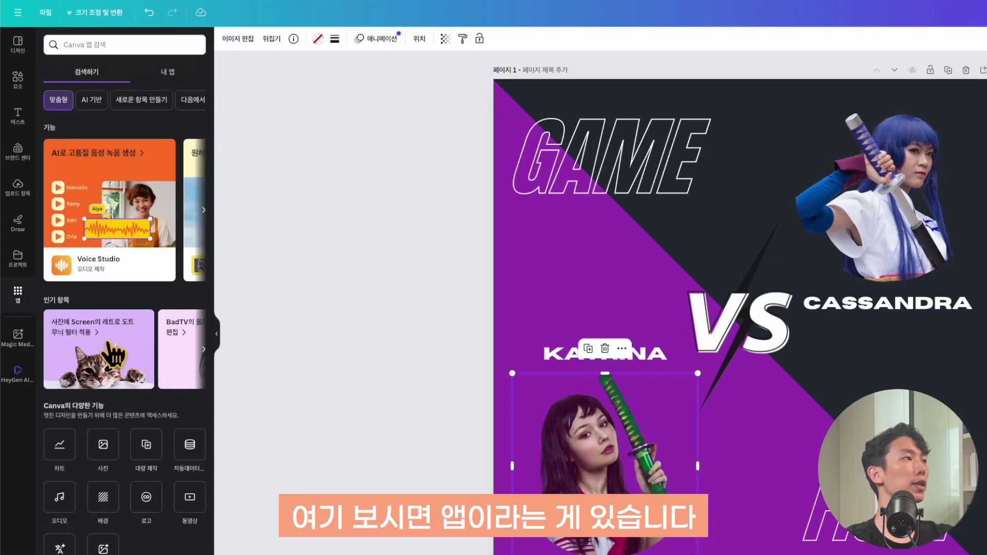
Browse Canva's app library, examining the popular apps and the AI-powered apps
scroll(116, 383, down, 7)
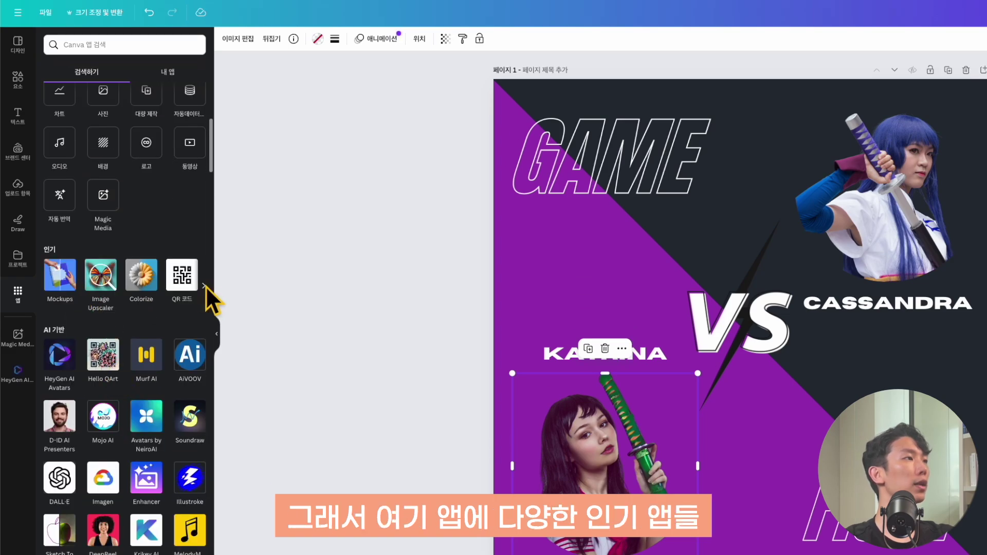
click(205, 288)
scroll(150, 308, down, 3)
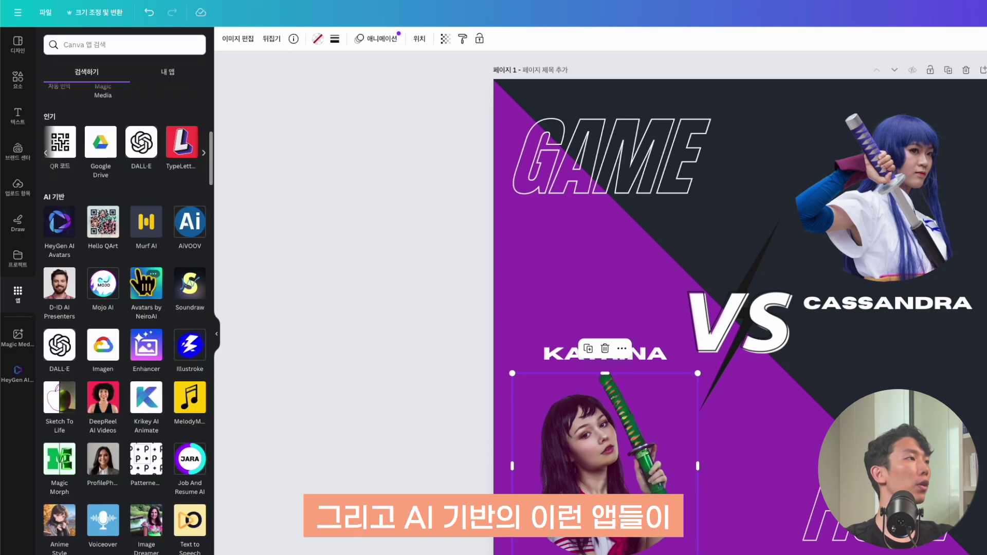
scroll(109, 388, down, 13)
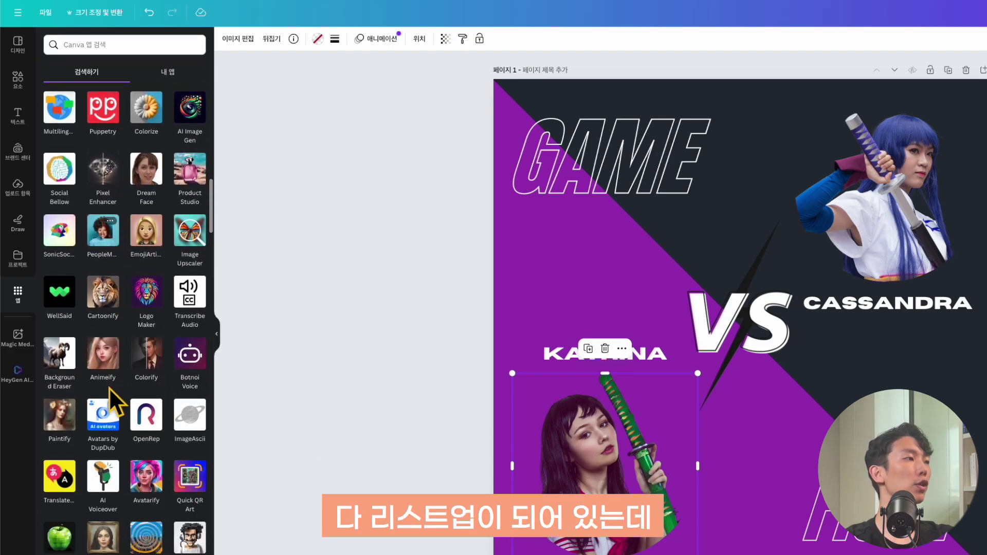
scroll(131, 355, up, 15)
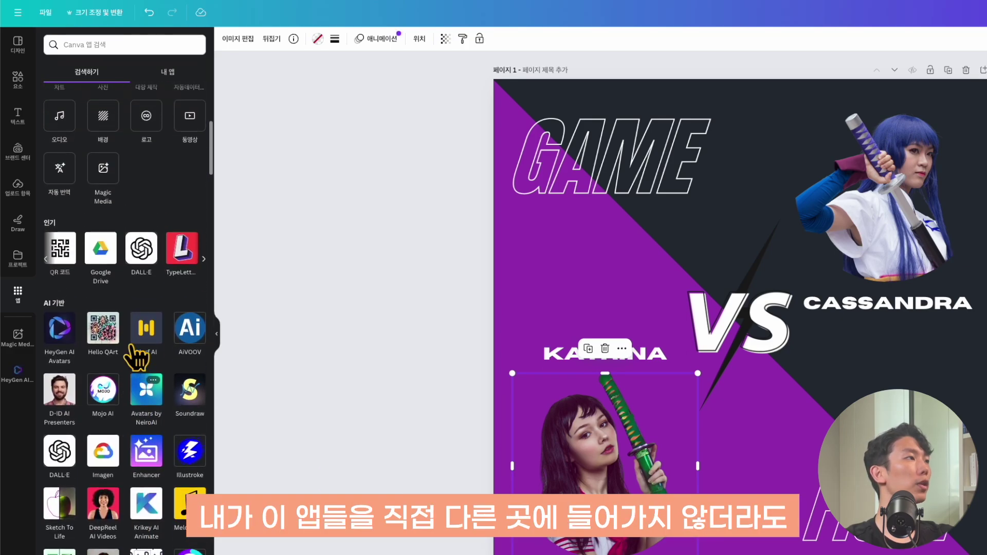
scroll(135, 339, down, 1)
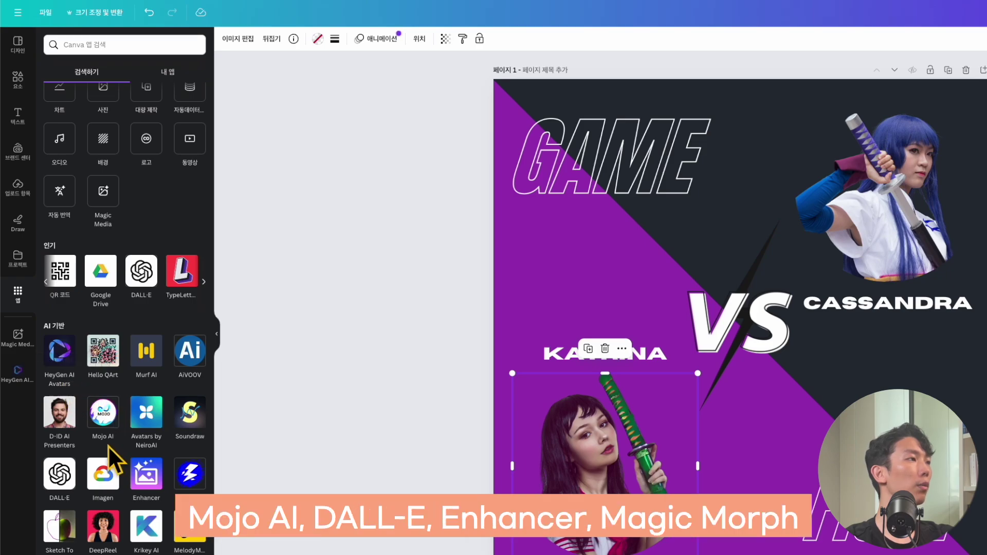
scroll(156, 480, down, 2)
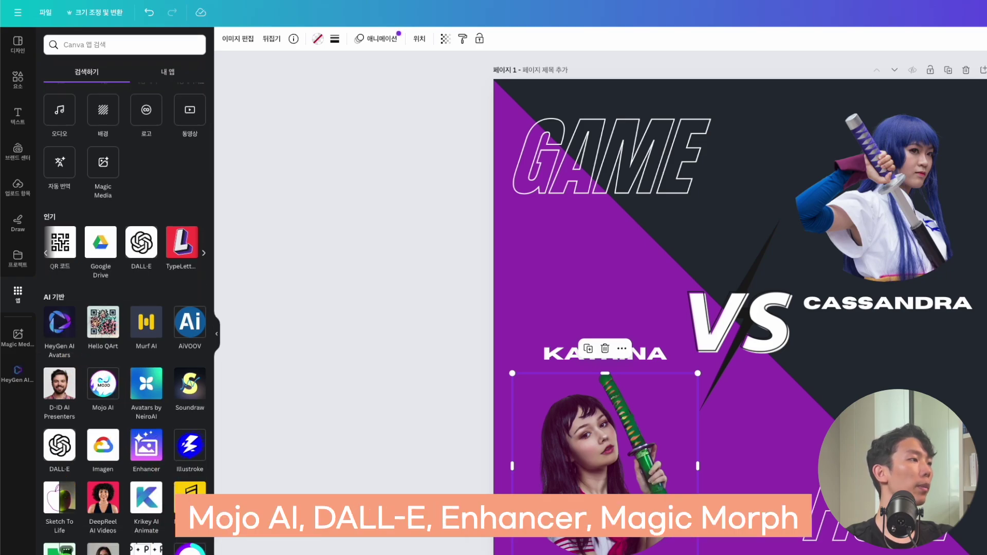
scroll(177, 416, down, 5)
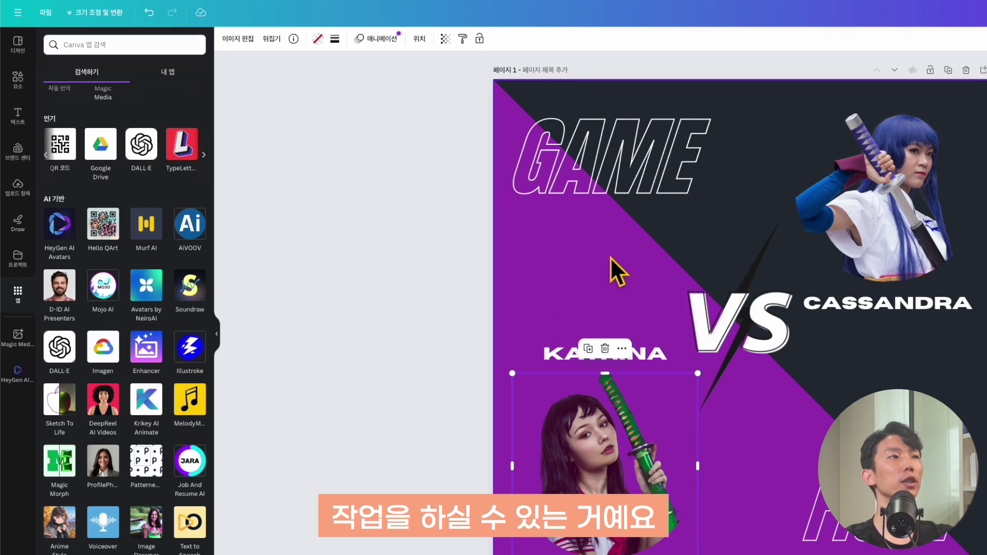
Review the Canva pricing plans and their features, comparing monthly and yearly billing
click(474, 215)
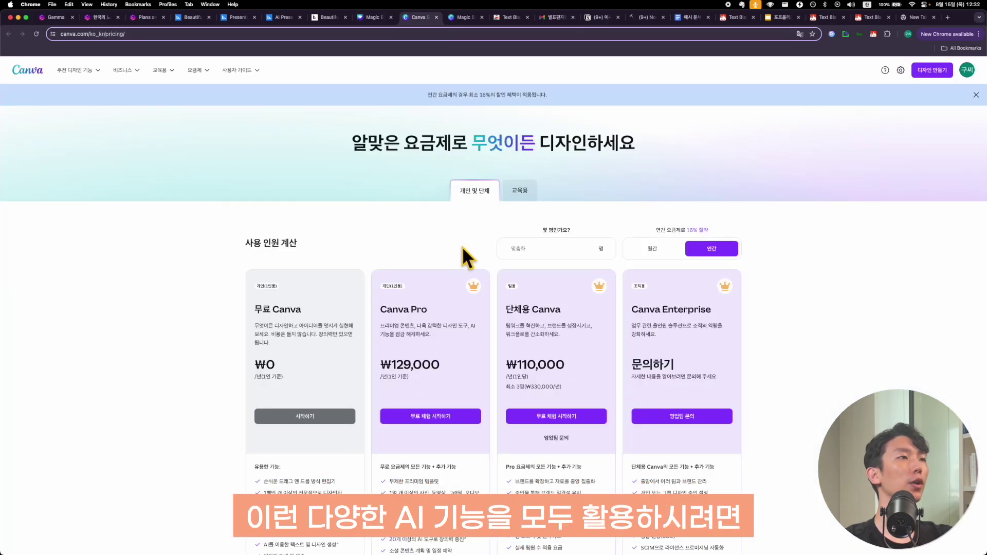
scroll(461, 246, down, 2)
scroll(462, 248, down, 1)
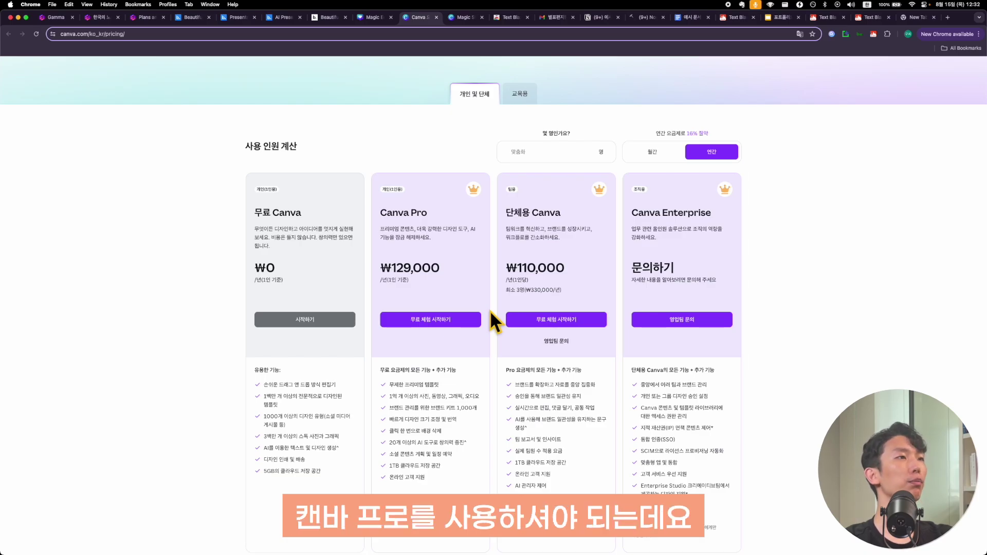
scroll(490, 311, down, 3)
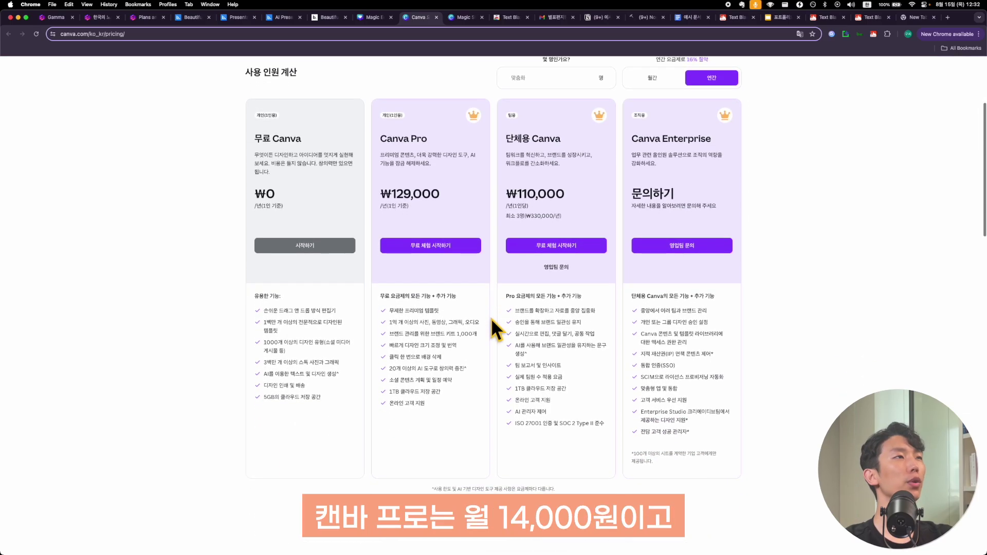
scroll(492, 316, up, 2)
click(660, 134)
click(700, 138)
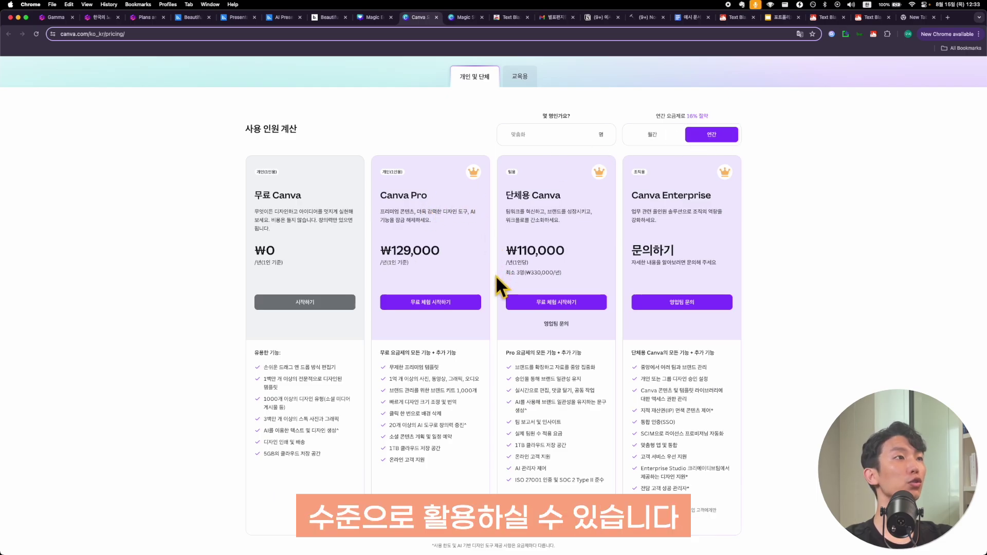
scroll(496, 276, down, 1)
scroll(493, 293, up, 1)
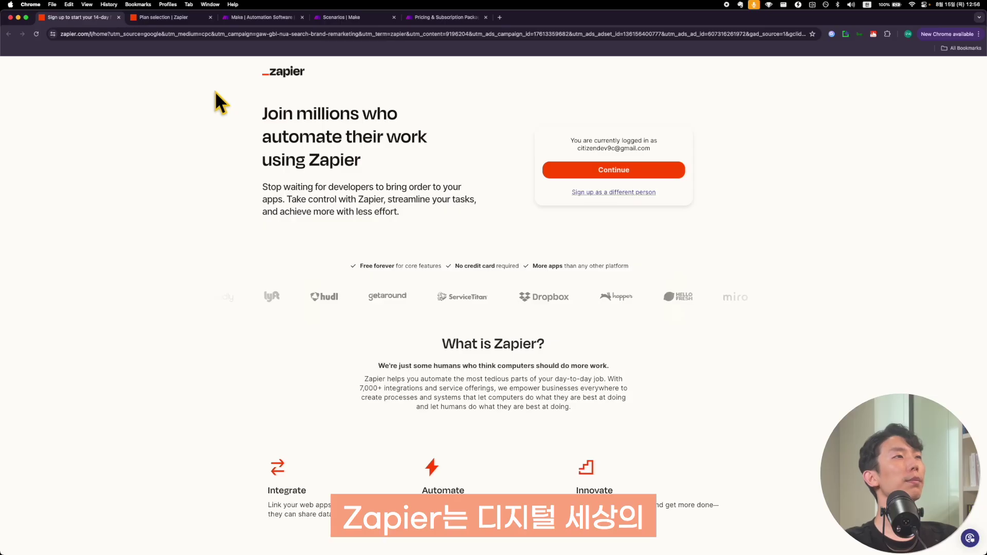
Continue into the Zapier account and generate an automation from the prompt "스프레드시트에 행이 추가가 됐을때, 슬렉과 지메일에 알람이 가게 해줘."
click(615, 173)
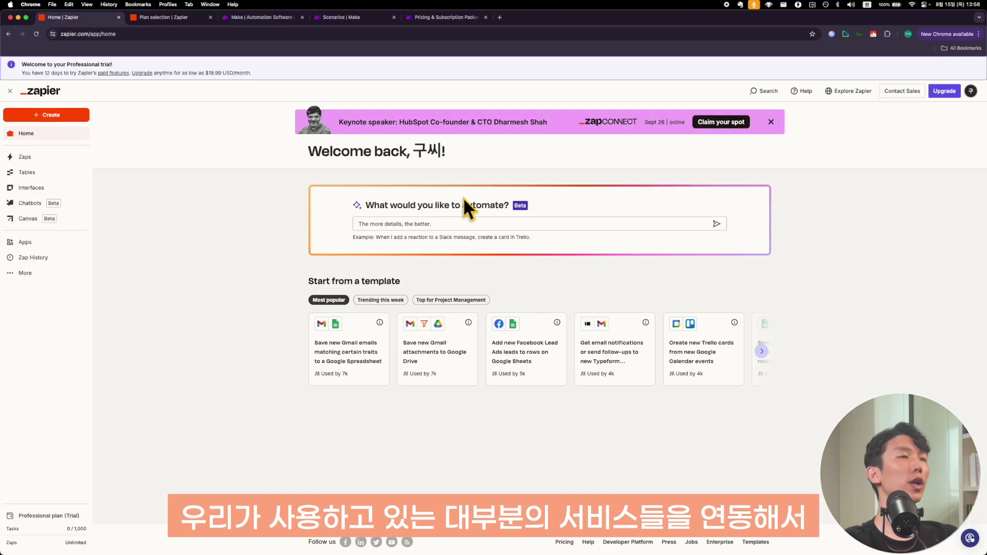
click(511, 224)
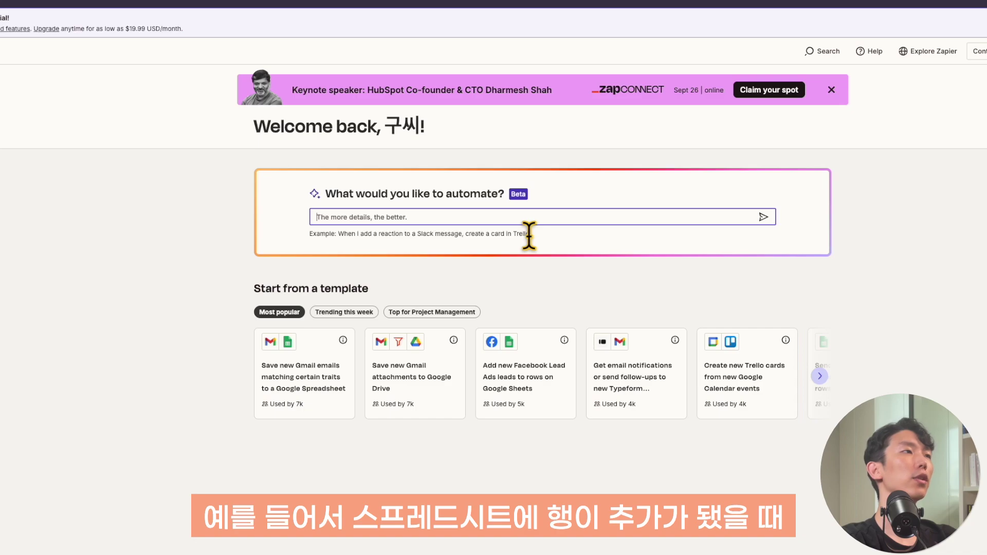
text(스프레드시트에 행이 추)
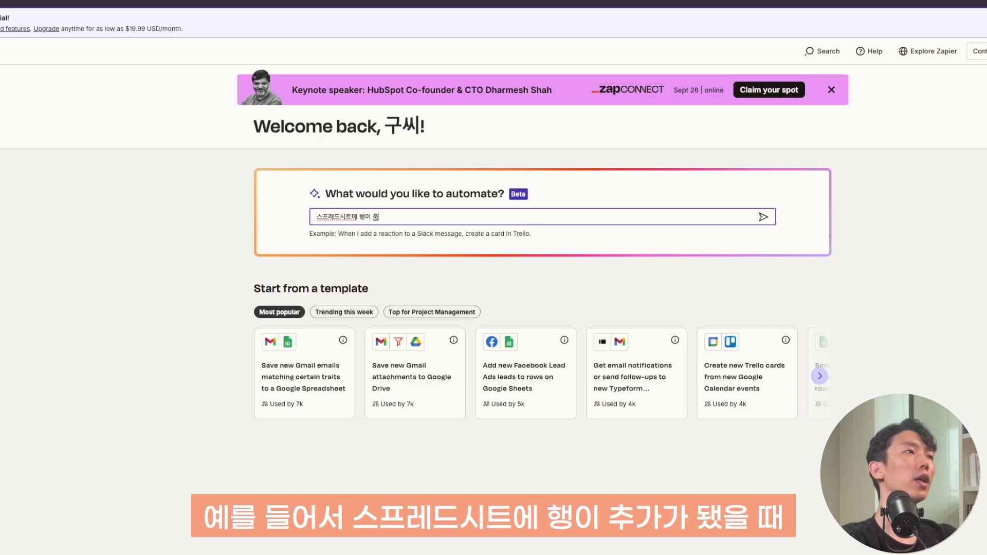
text(가가 됐을때, 슬렉과 지메일에 알람이 가게 해줘.)
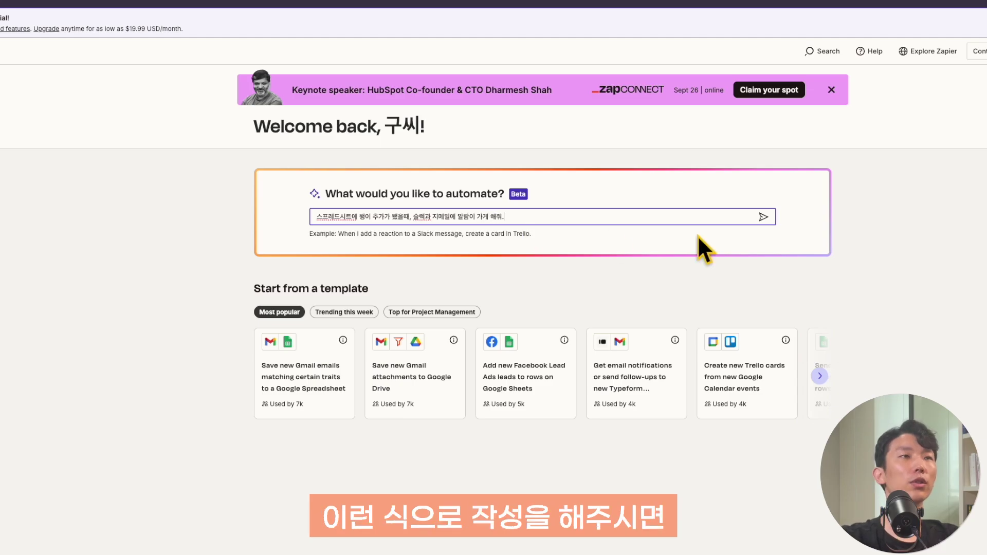
click(766, 217)
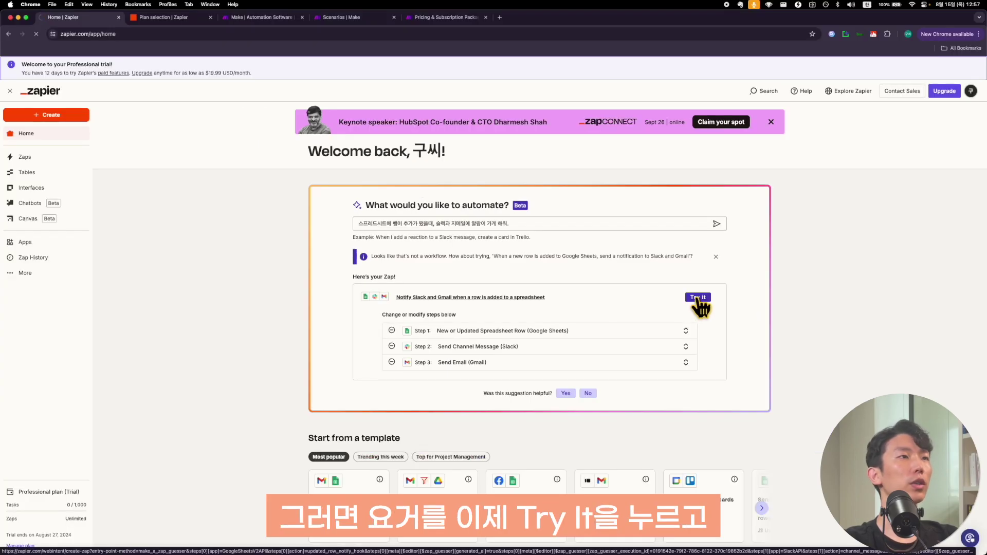
Open the suggested Zap in the editor and view the account setup of its Google Sheets, Slack and Gmail steps
click(740, 308)
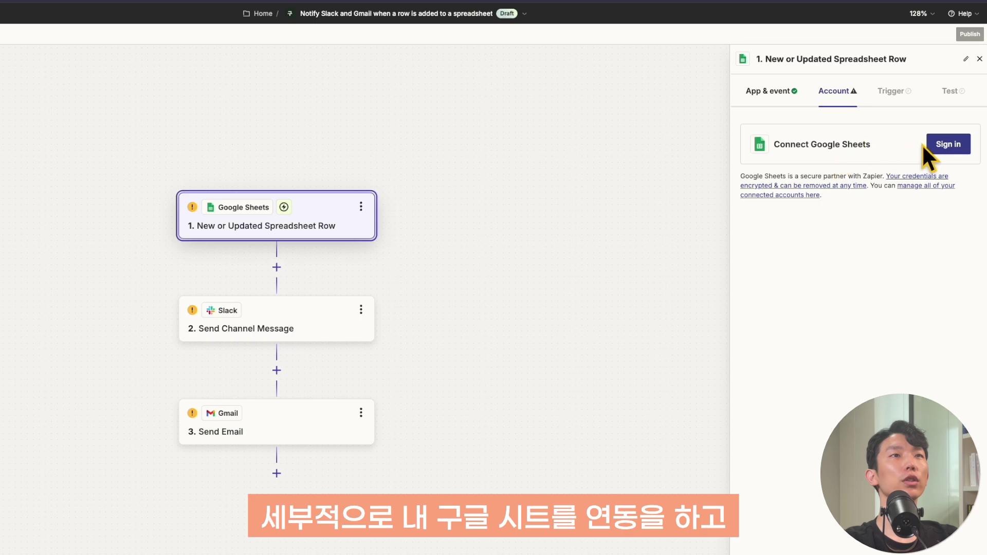
click(315, 325)
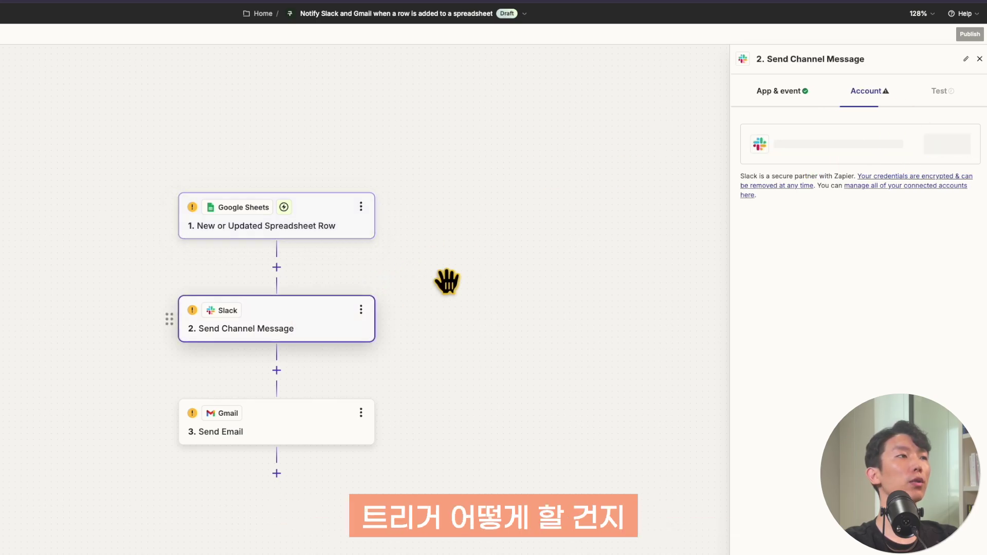
click(305, 443)
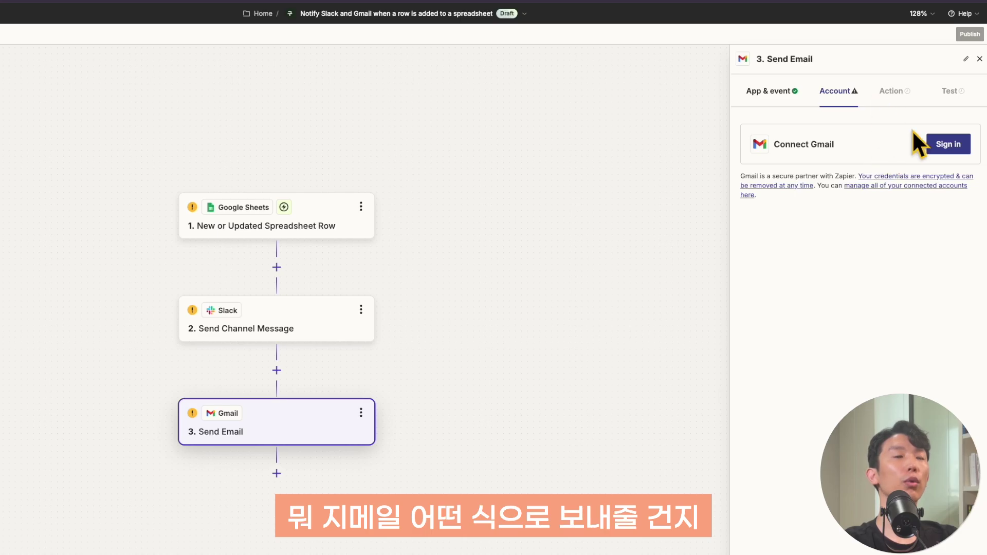
click(330, 227)
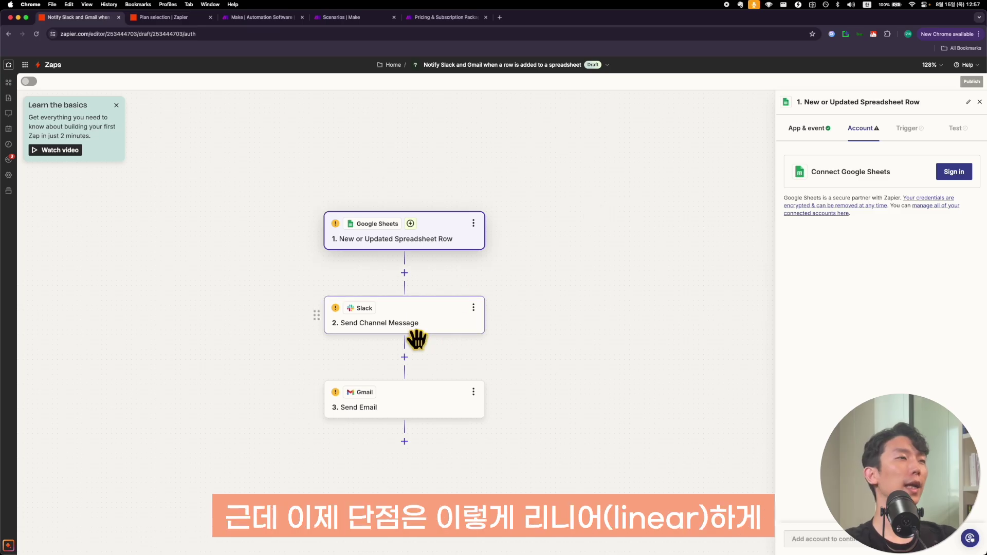
Add an empty action between the Slack and Gmail steps without choosing an app, and open the Slack step
click(404, 356)
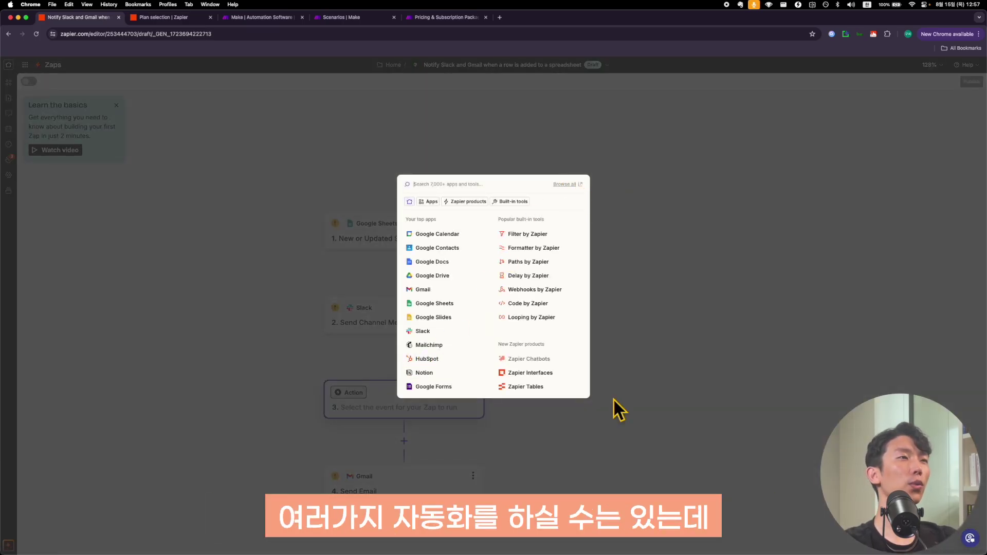
click(600, 347)
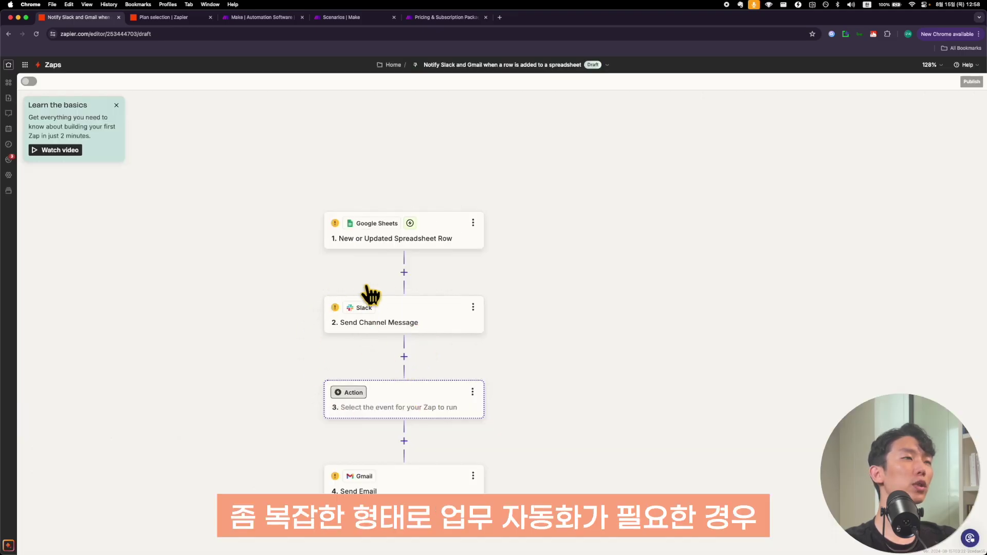
scroll(451, 335, down, 2)
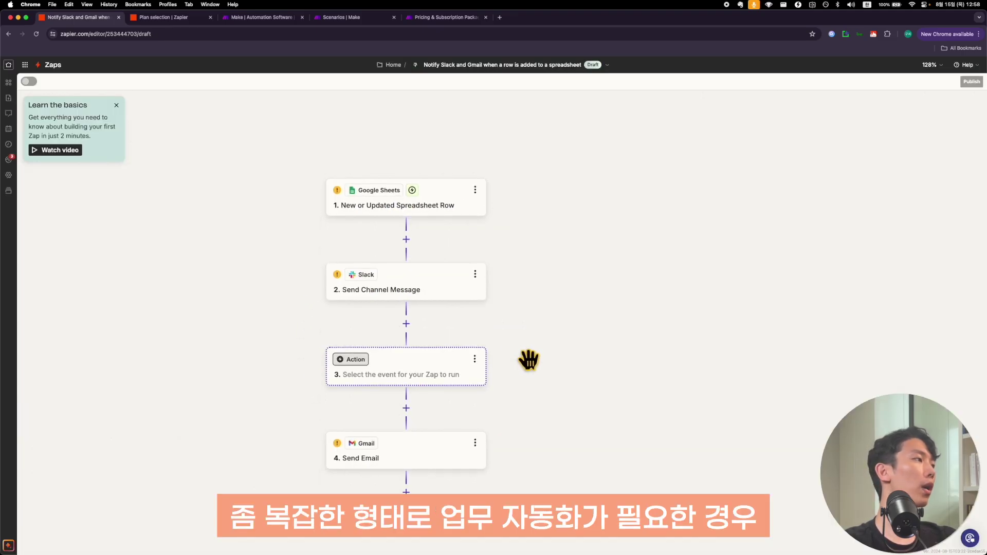
click(459, 283)
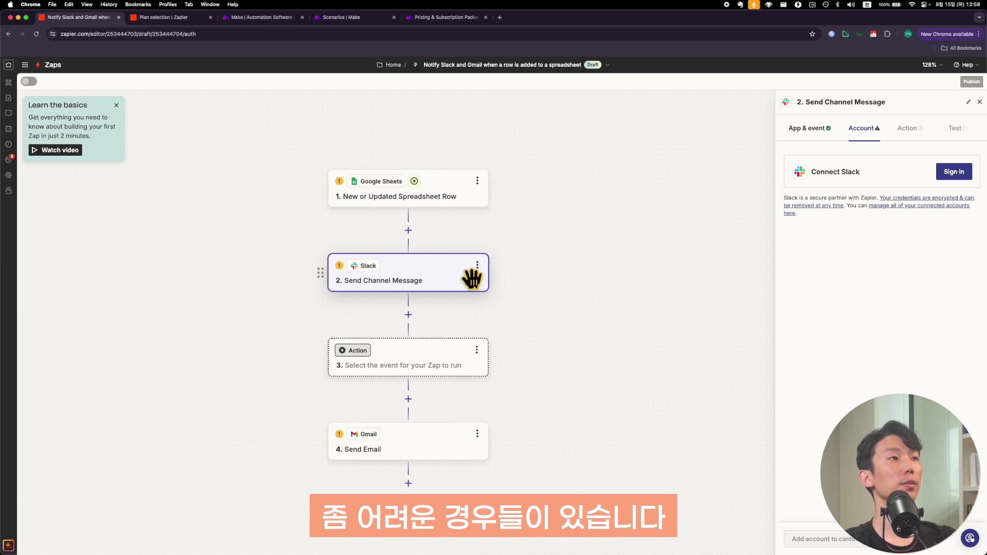
Switch to Zapier's plan selection page and choose the Professional plan with 2,000 tasks per month
key(ctrl+Tab)
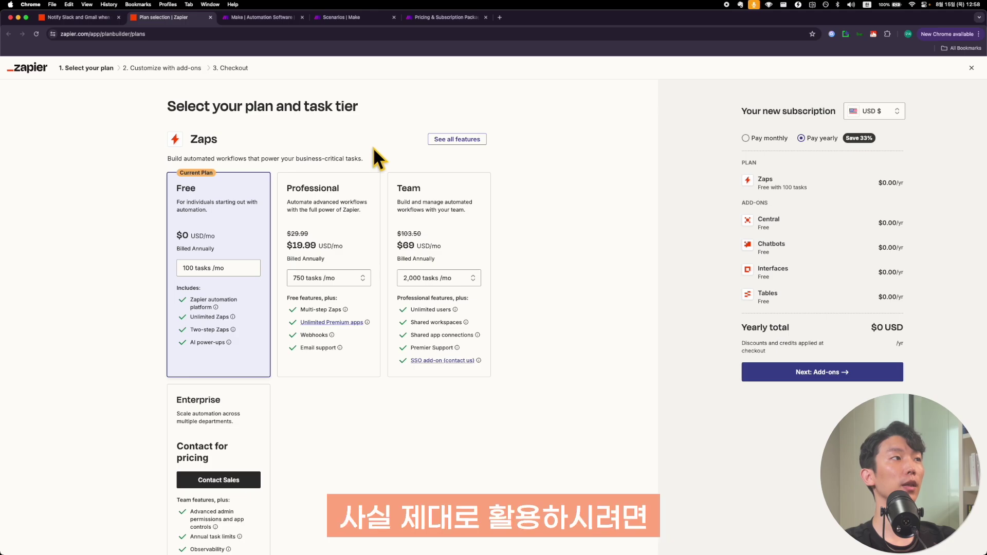
click(375, 209)
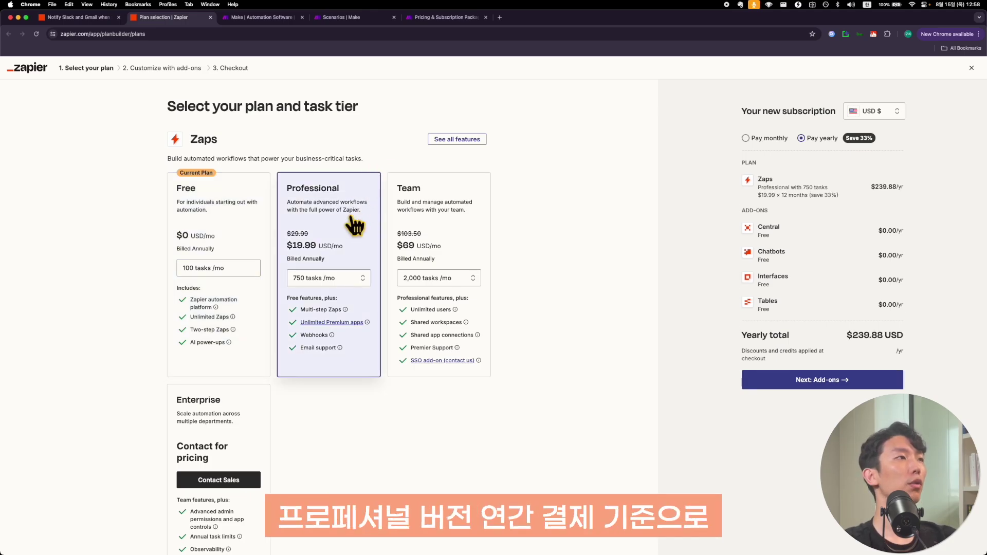
click(352, 288)
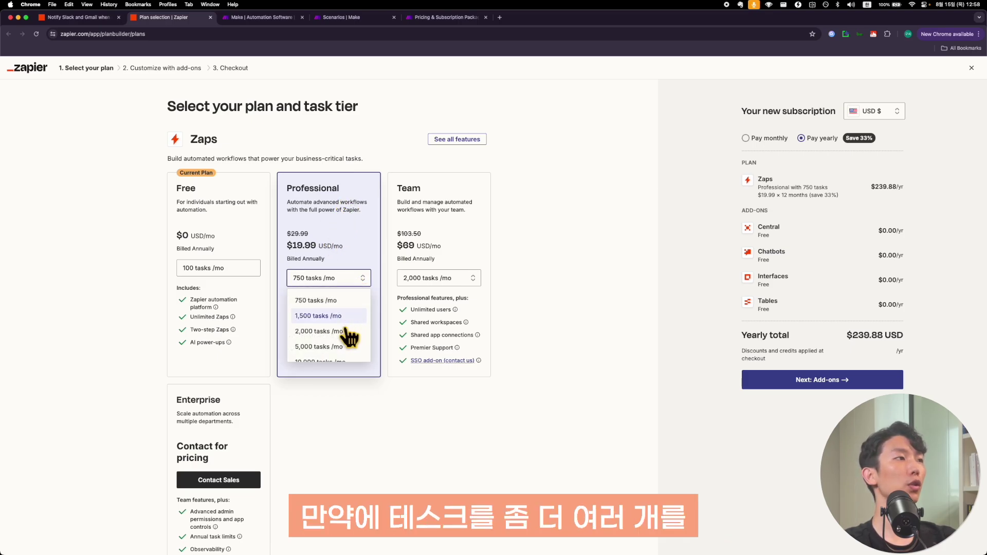
click(348, 331)
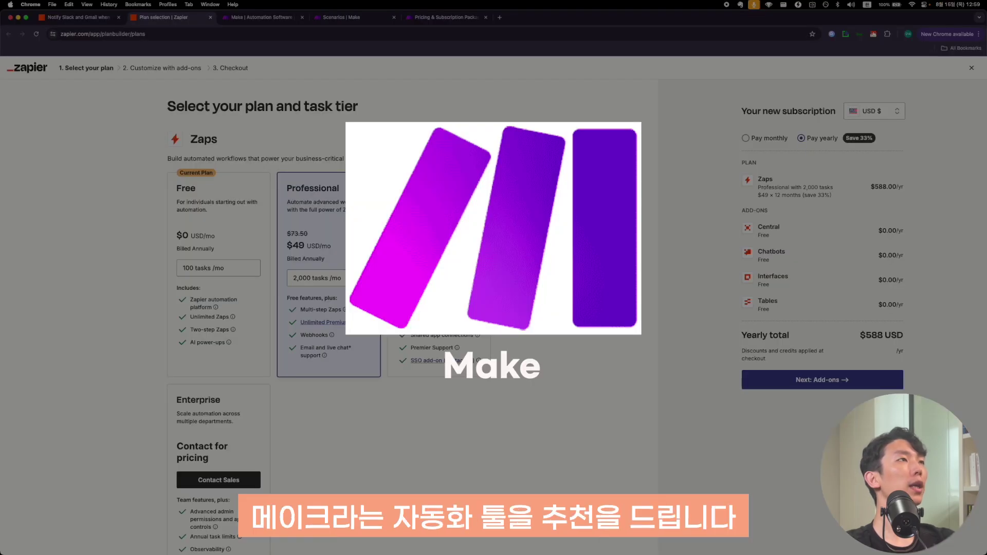
Switch to the Make website and look over the workflow illustration on its homepage
click(264, 17)
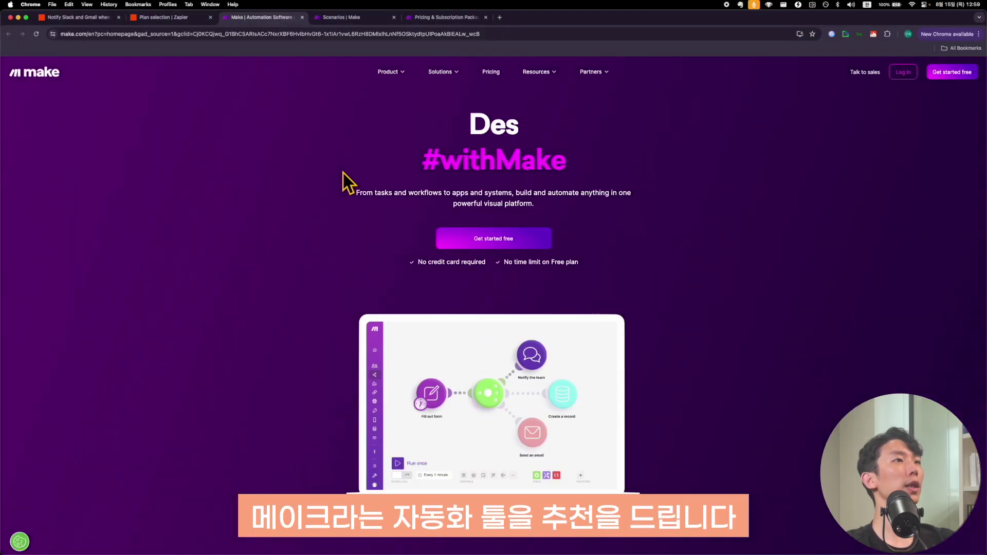
scroll(535, 273, down, 2)
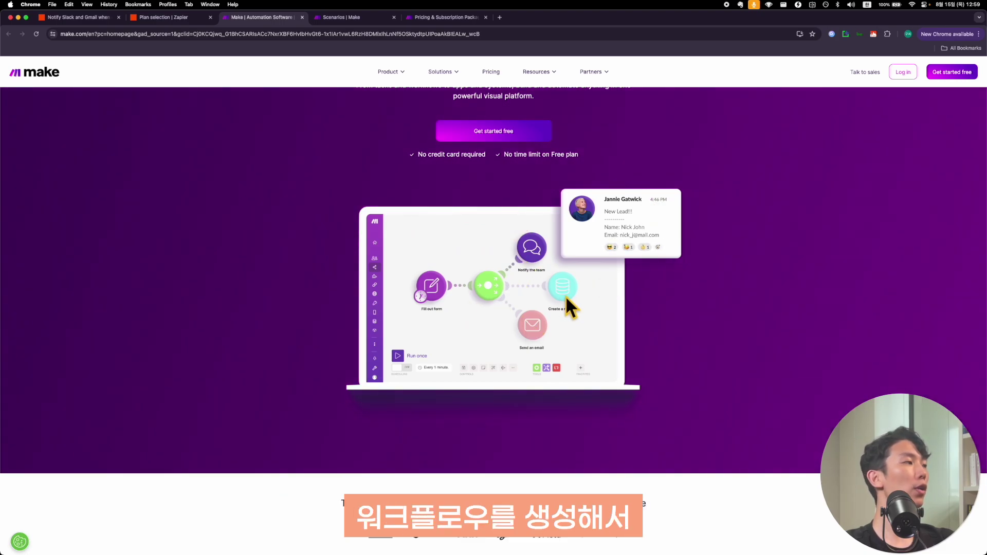
scroll(493, 278, down, 1)
scroll(525, 297, down, 1)
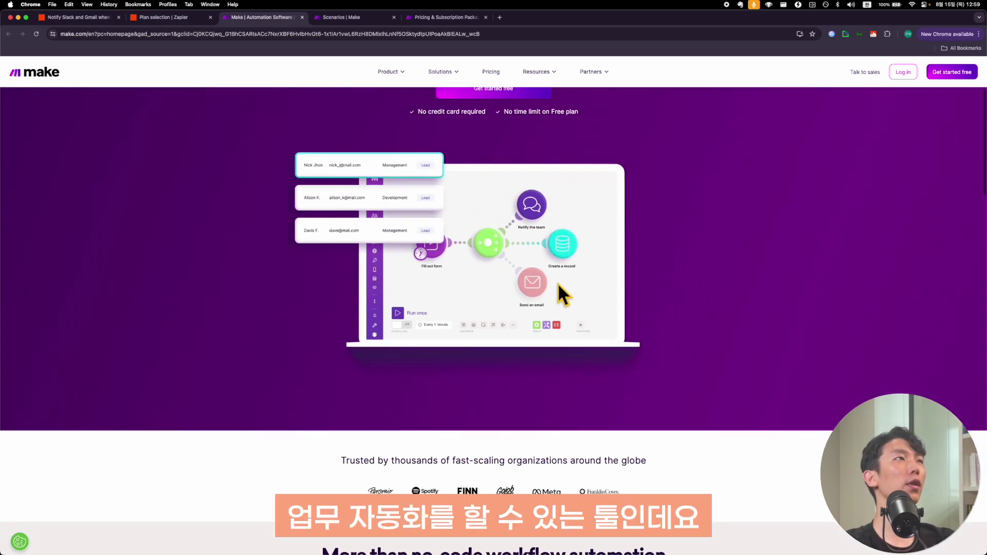
Switch to the Make scenario editor and view the connection settings of the Google Sheets and Slack modules
key(ctrl+Tab)
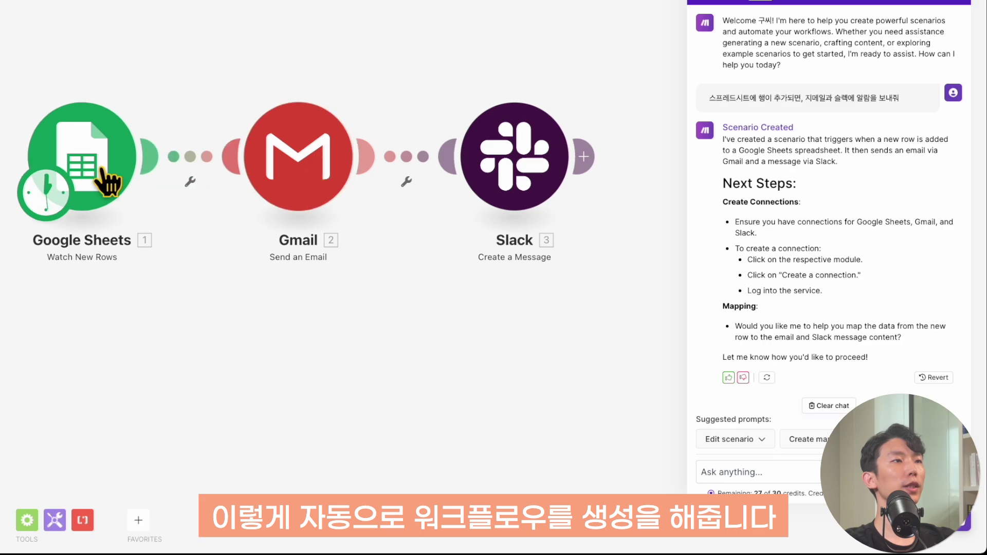
click(92, 182)
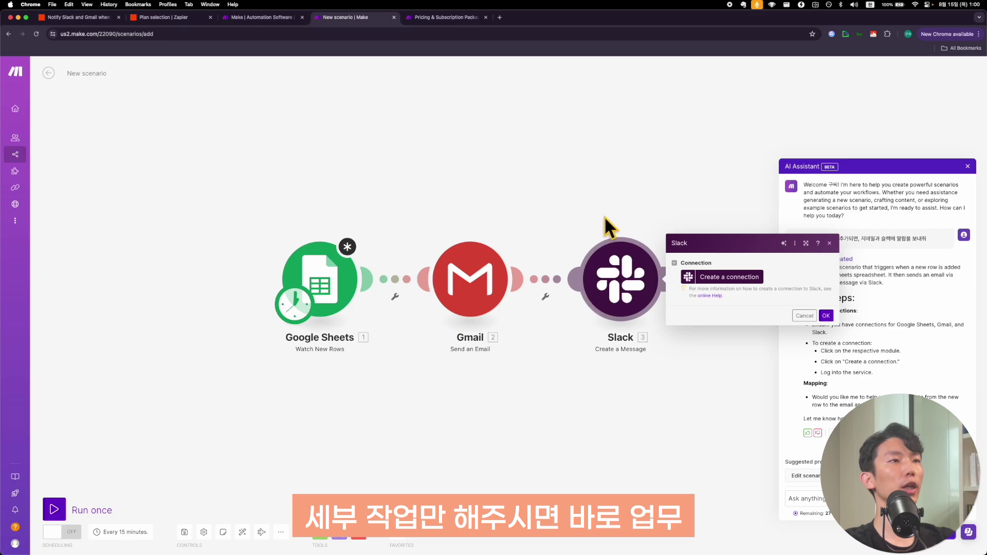
click(605, 211)
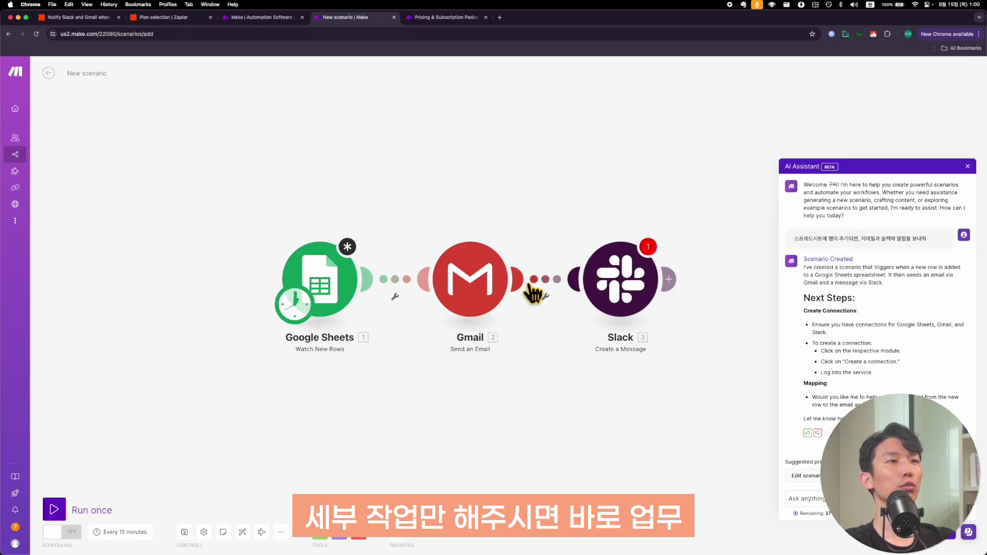
Dismiss the AI Assistant and add a router between the Gmail and Slack modules
click(967, 166)
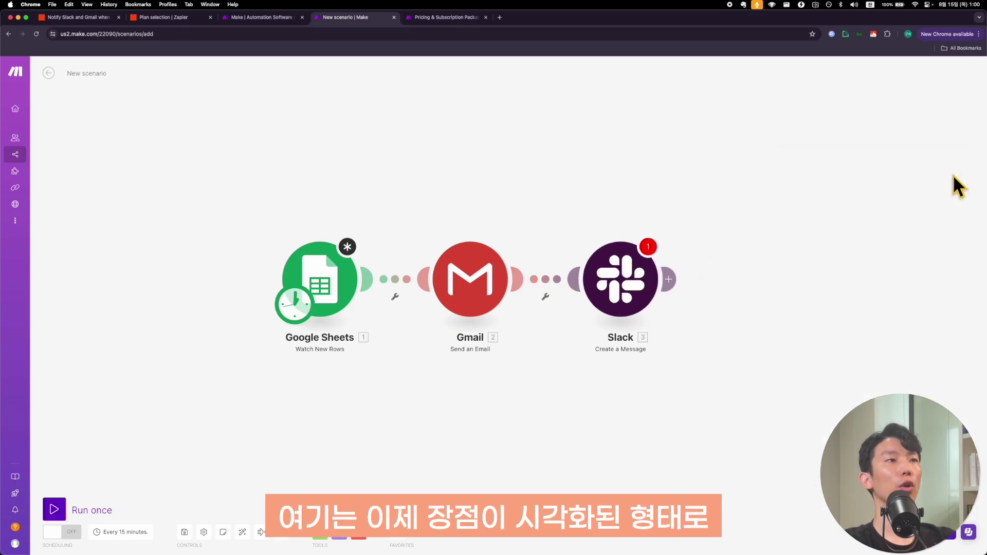
click(546, 297)
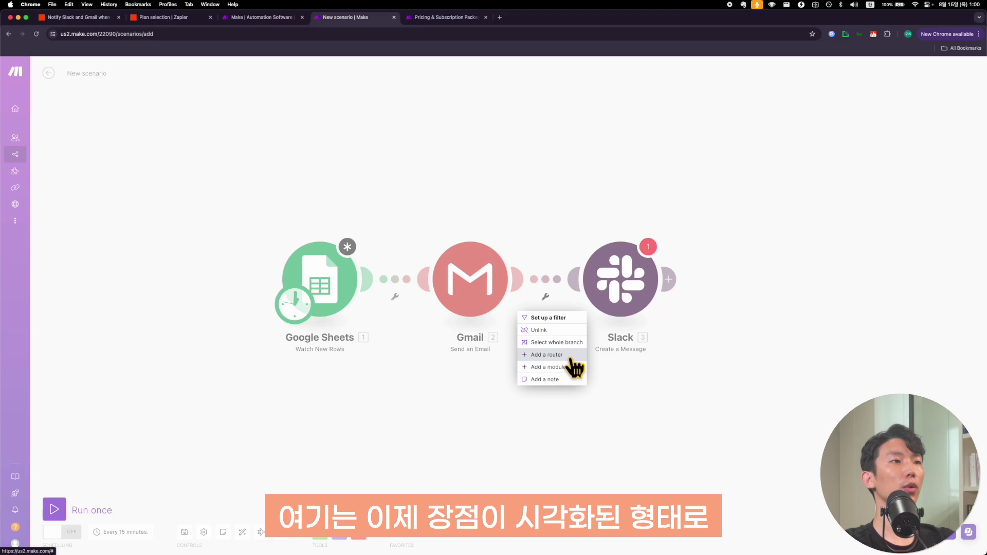
click(572, 355)
click(622, 284)
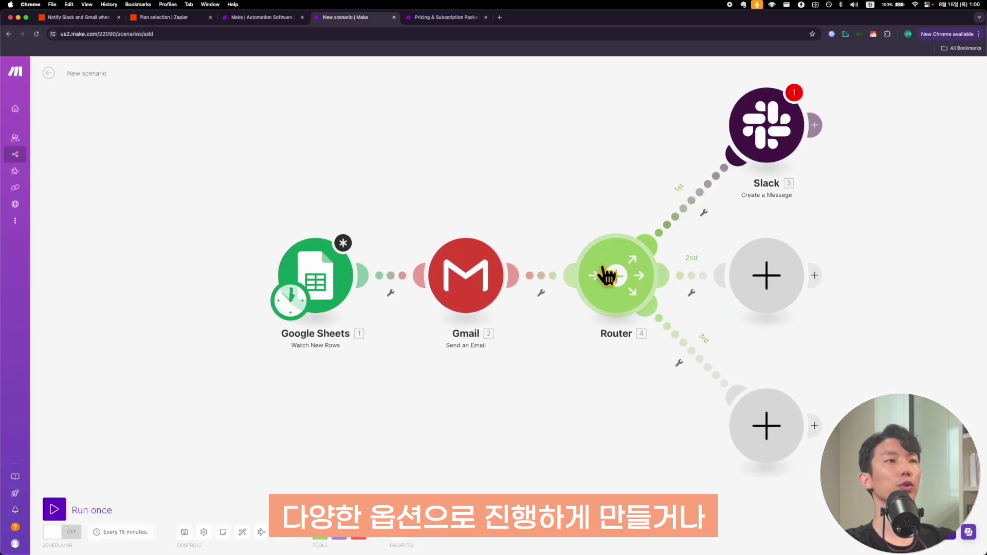
Insert an Iterator and a Repeater between the Gmail module and the Router
click(540, 293)
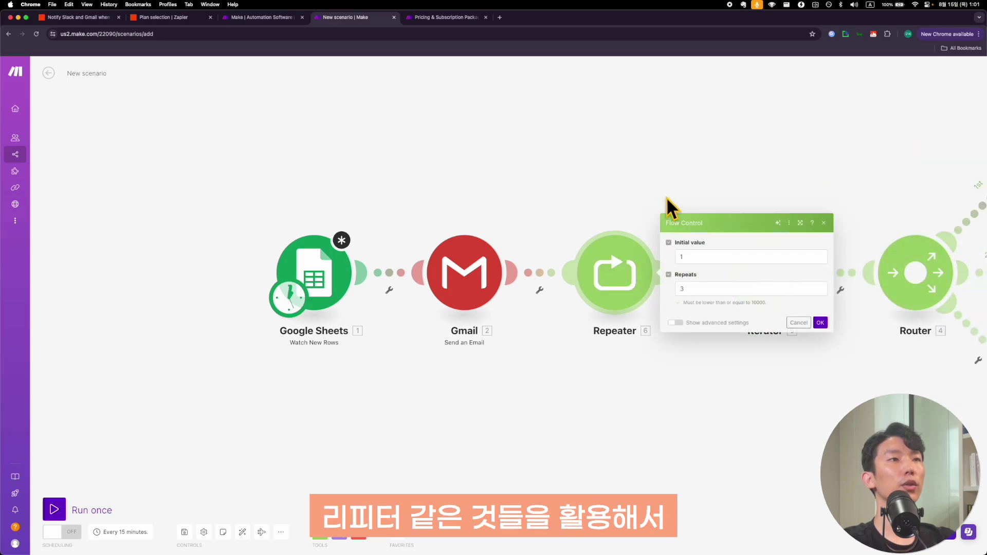
click(666, 197)
drag(745, 206, 606, 233)
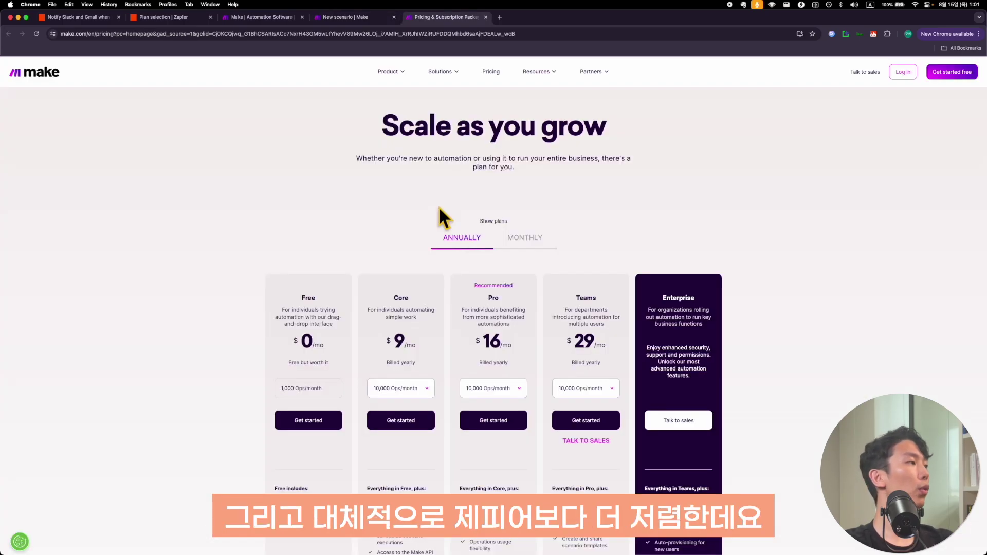
Switch to Make's pricing page and look over the annually billed plans
scroll(431, 266, down, 3)
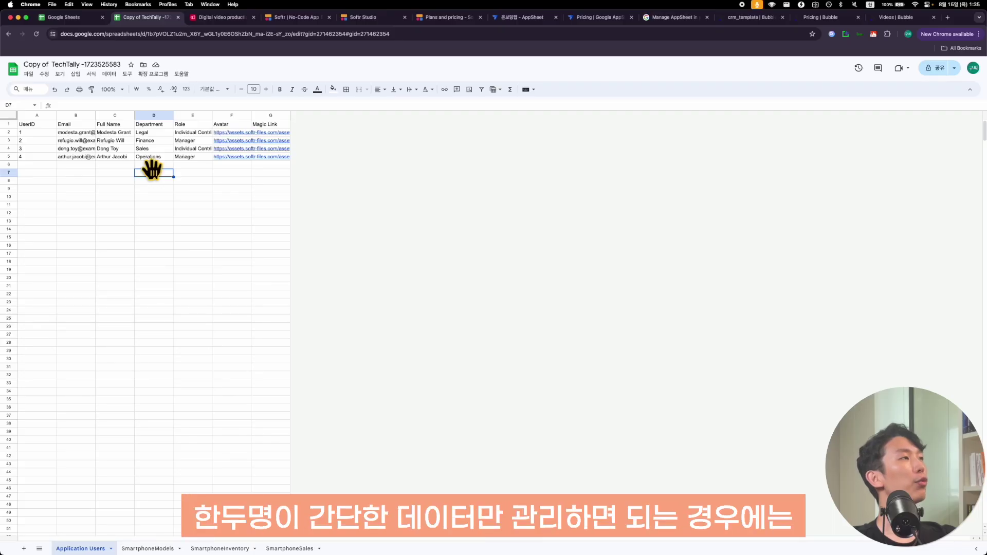
Switch to the Copy of TechTally spreadsheet in Google Sheets and look through the Application Users table
click(129, 170)
click(122, 163)
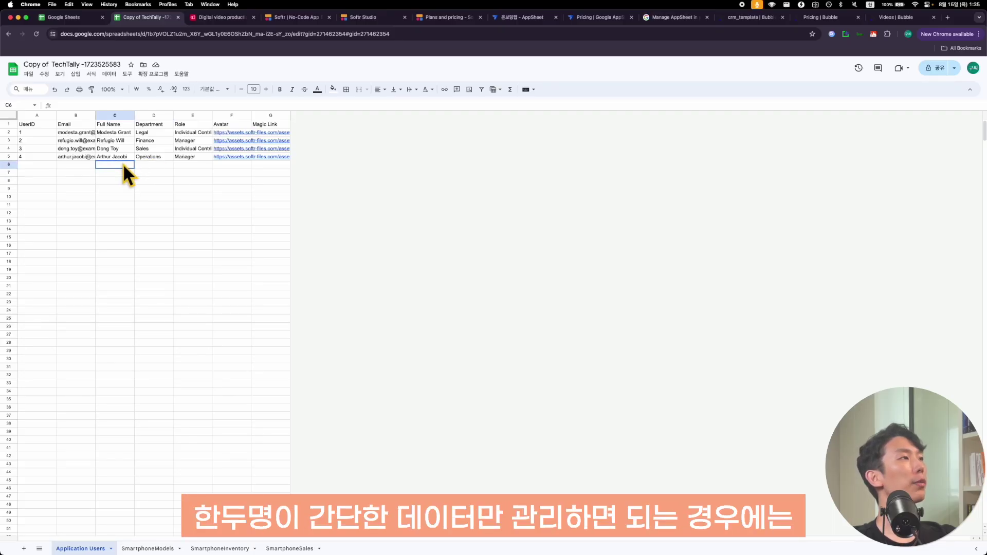
click(144, 174)
click(124, 172)
click(118, 164)
click(117, 149)
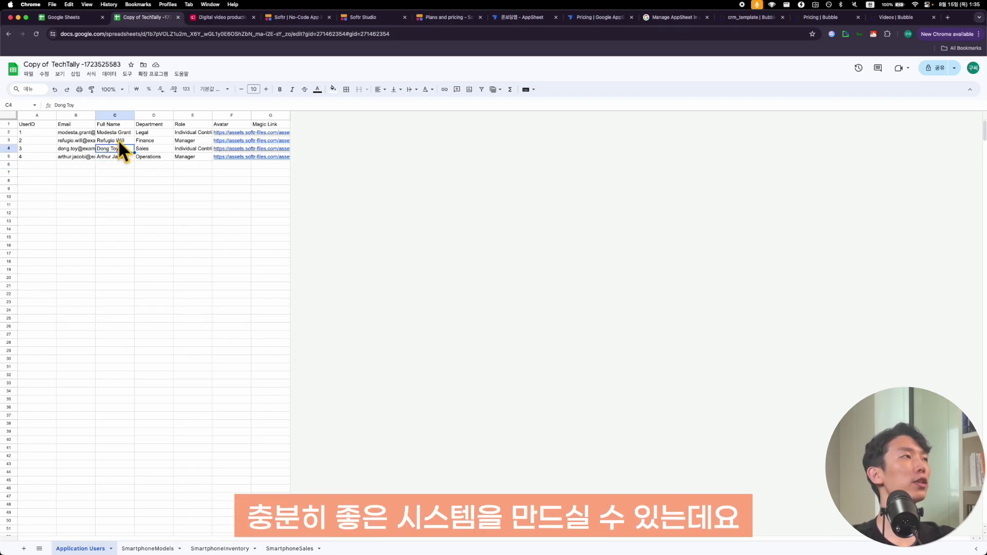
click(118, 140)
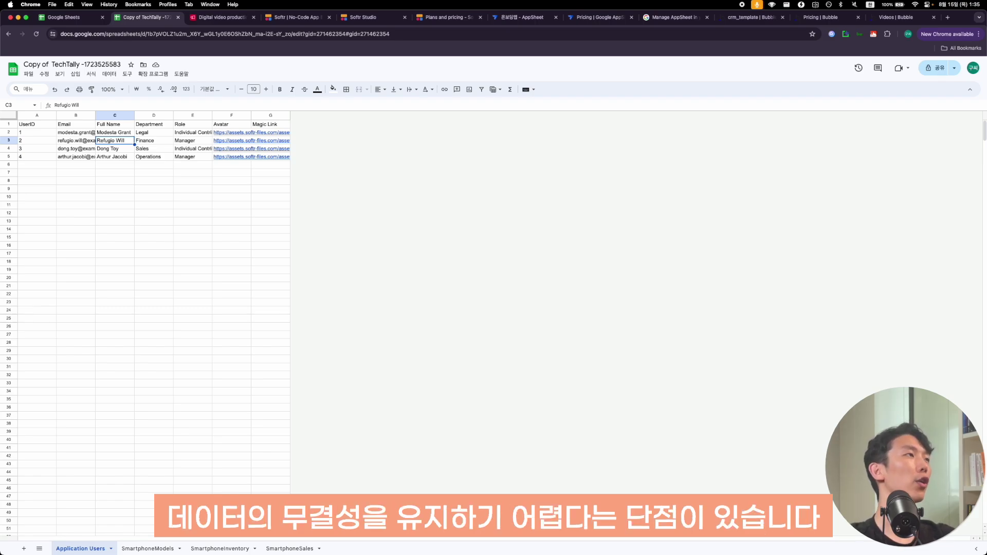
Overwrite cell D4 with ㅇㅇㅇ, E5 with ㅇㅇ, C3 with ㄹㄹㄹ and B2 with ㅋㅋㅋ
key(Down)
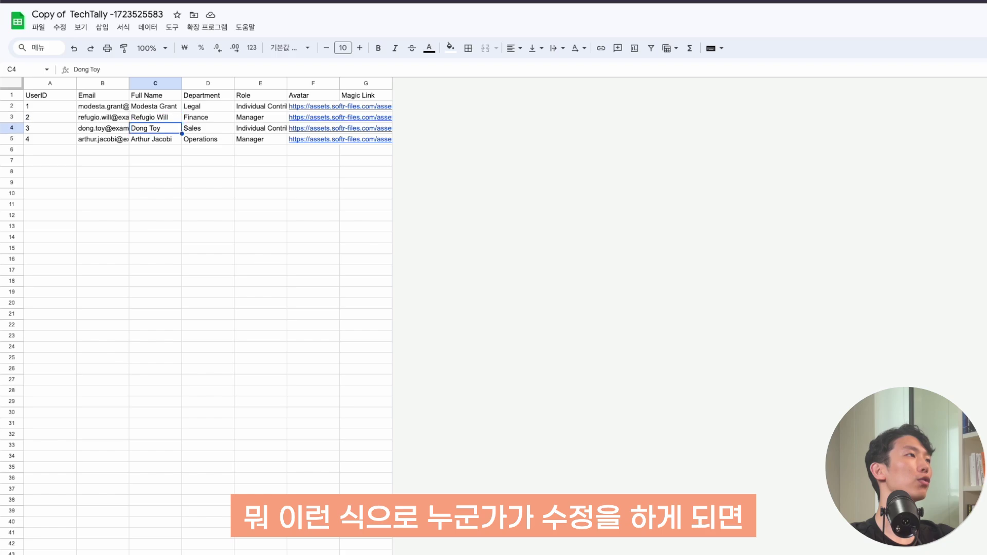
key(Right)
text(ㅇㅇㅇ)
key(Down)
key(Right)
text(ㅇㅇ)
key(Up)
key(Up)
key(Left)
key(Left)
text(ㄹㄹㄹ)
key(Up)
key(Left)
text(ㅋㅋㅋ)
key(Down)
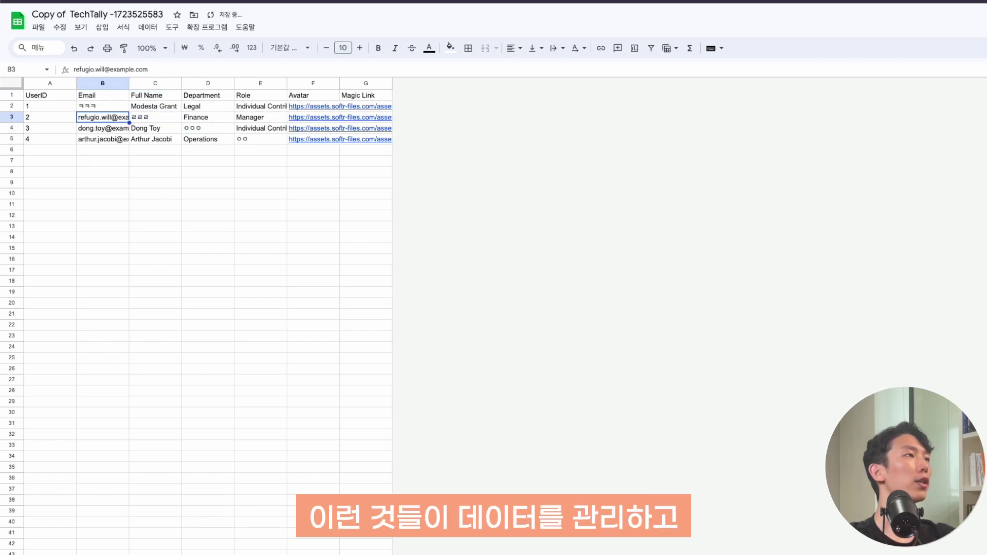
Undo the placeholder edits in the Application Users table
click(194, 132)
click(94, 110)
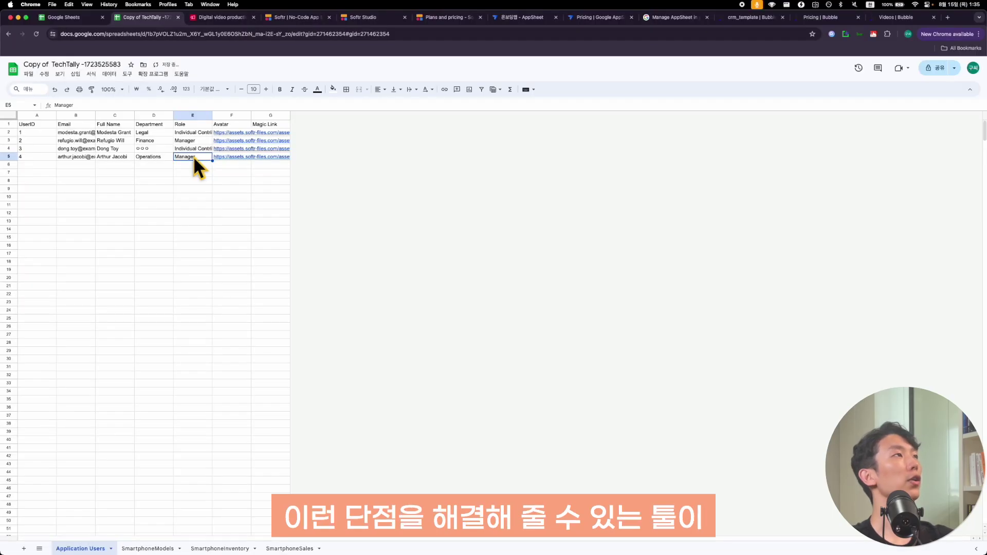
key(Left)
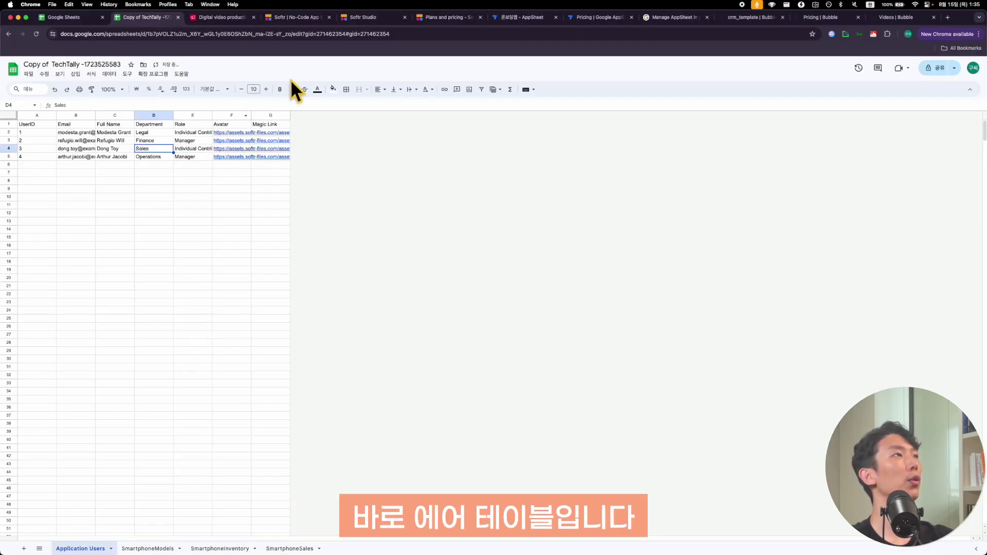
Switch to the Digital video production base in Airtable and examine the Agency field's type options, discarding any change
click(221, 20)
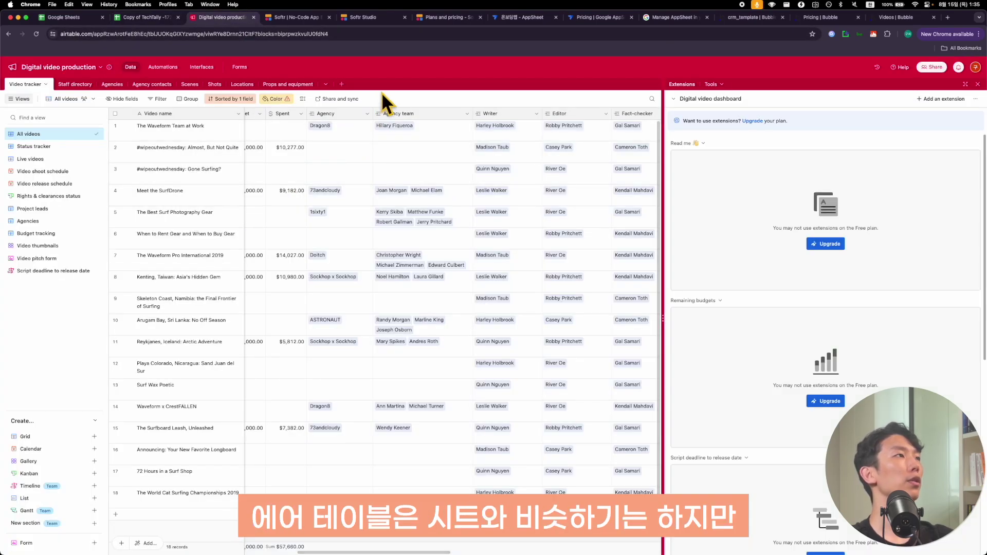
click(367, 113)
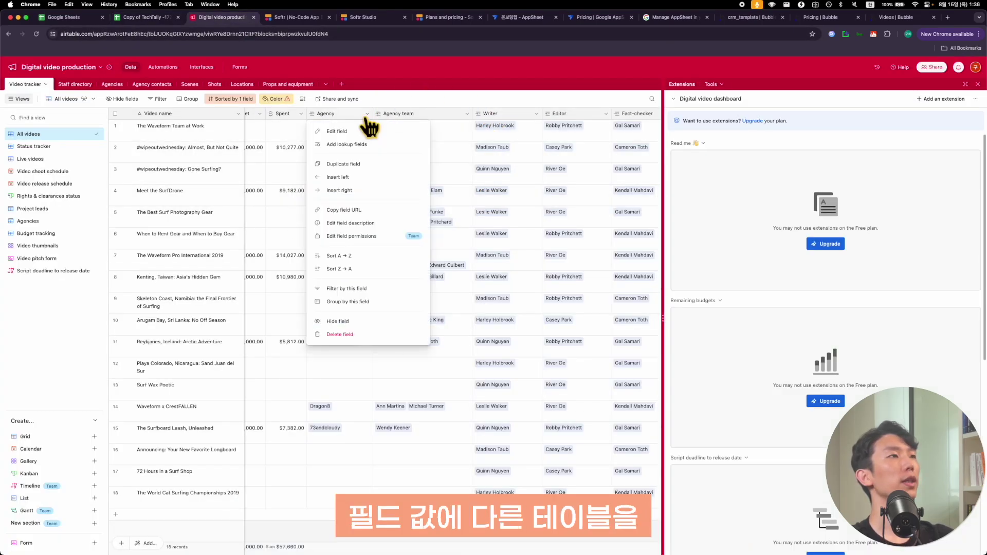
click(364, 132)
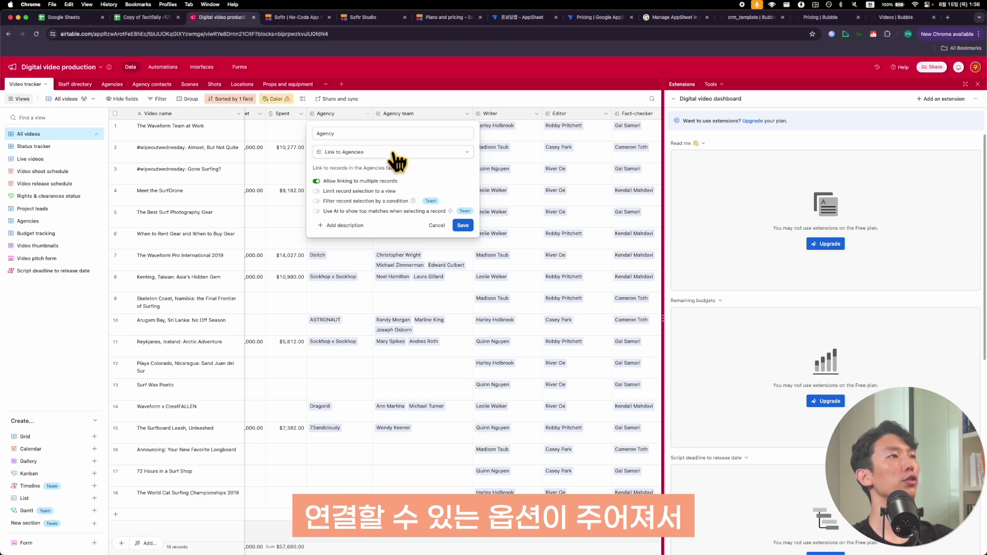
click(361, 152)
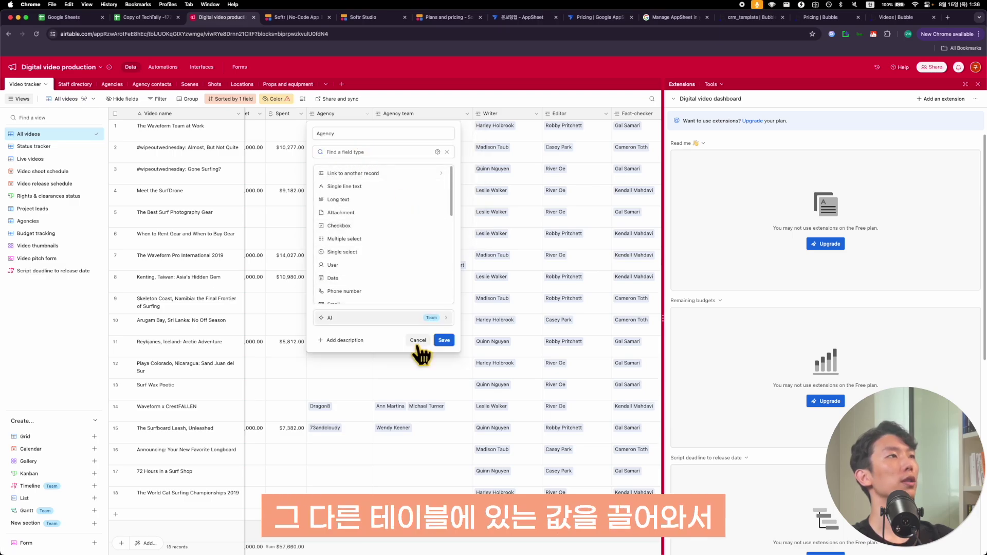
click(418, 347)
View the linked agency choices for the second video, and look across the remaining columns of the Video tracker table
click(425, 155)
click(357, 149)
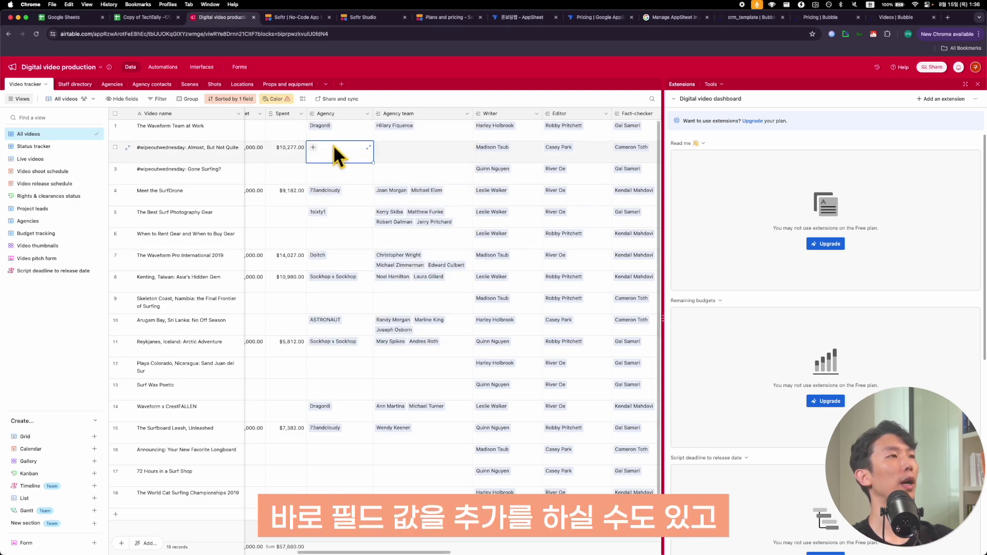
click(336, 147)
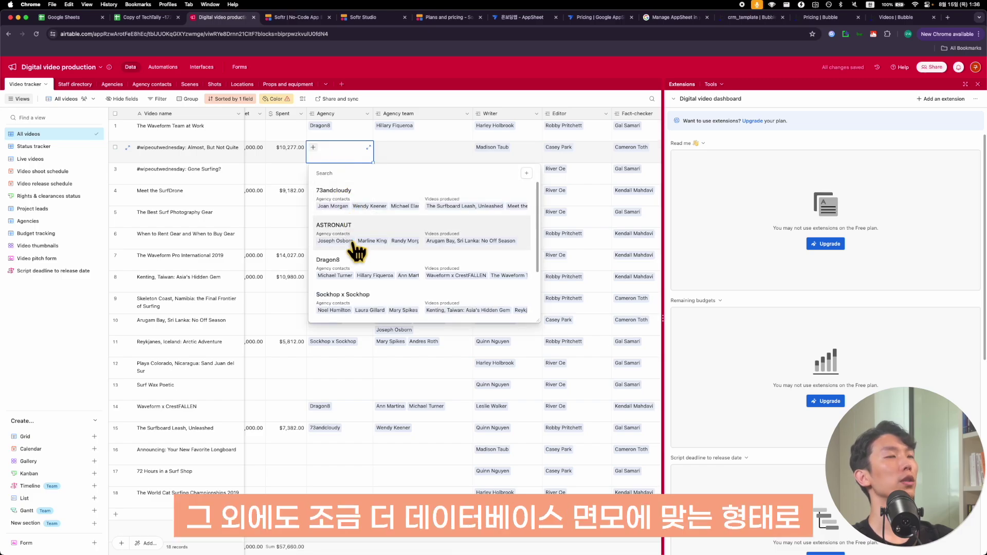
scroll(393, 152, right, 3)
scroll(460, 150, right, 10)
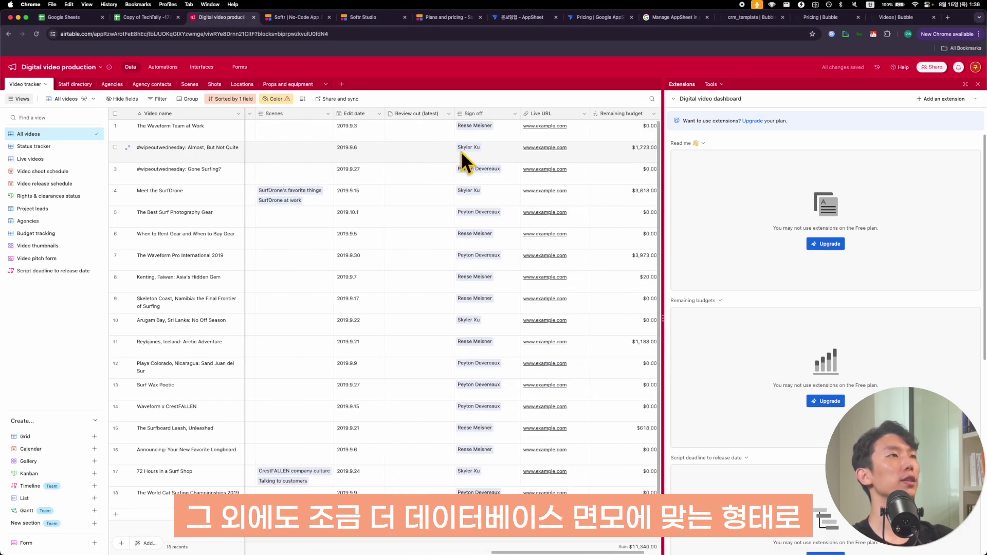
scroll(460, 150, left, 10)
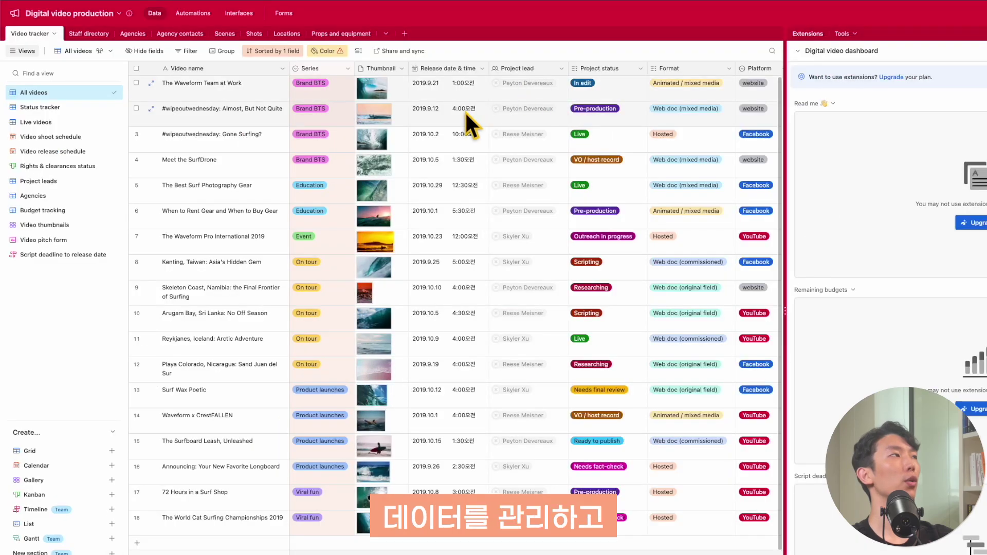
Browse the base's other tables, including Scenes and Agency contacts
click(98, 36)
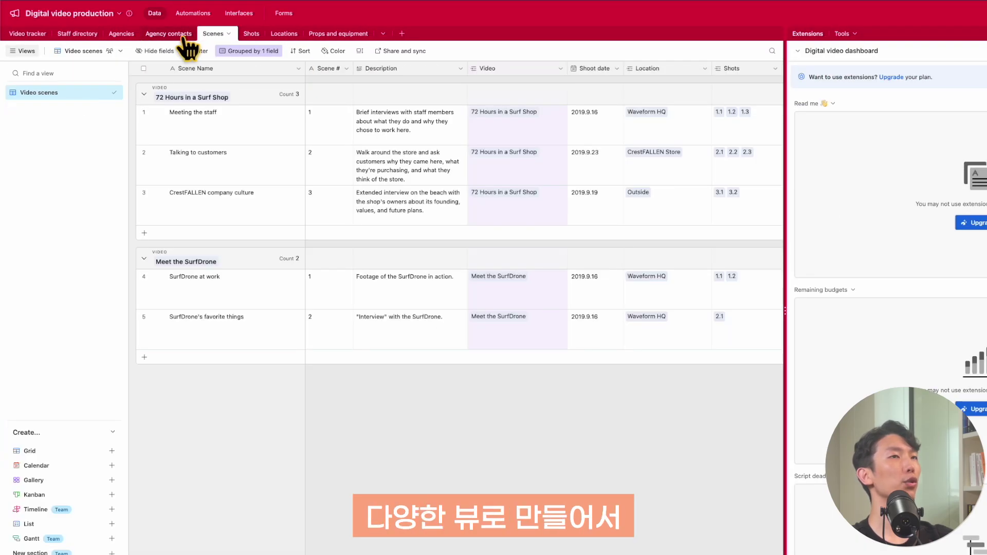
click(183, 36)
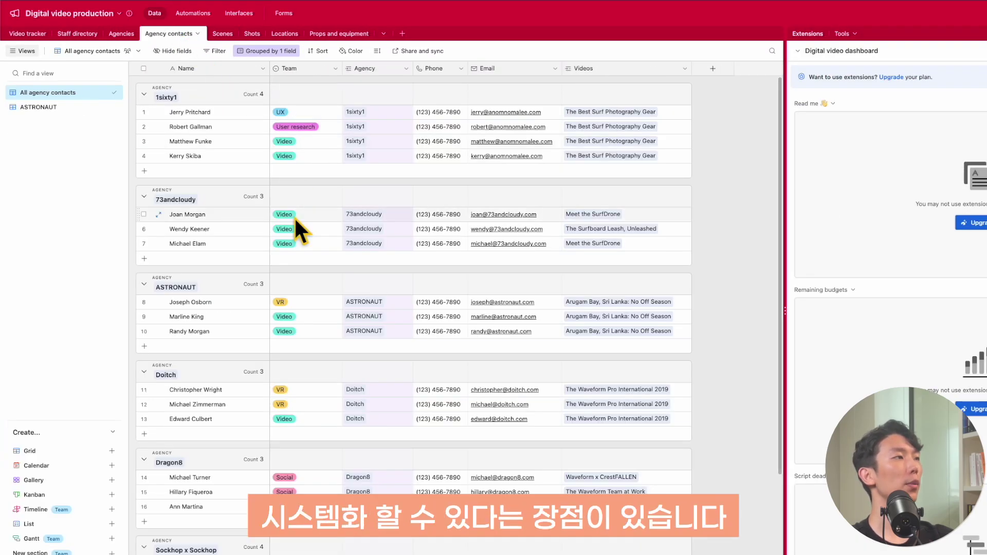
scroll(294, 217, down, 5)
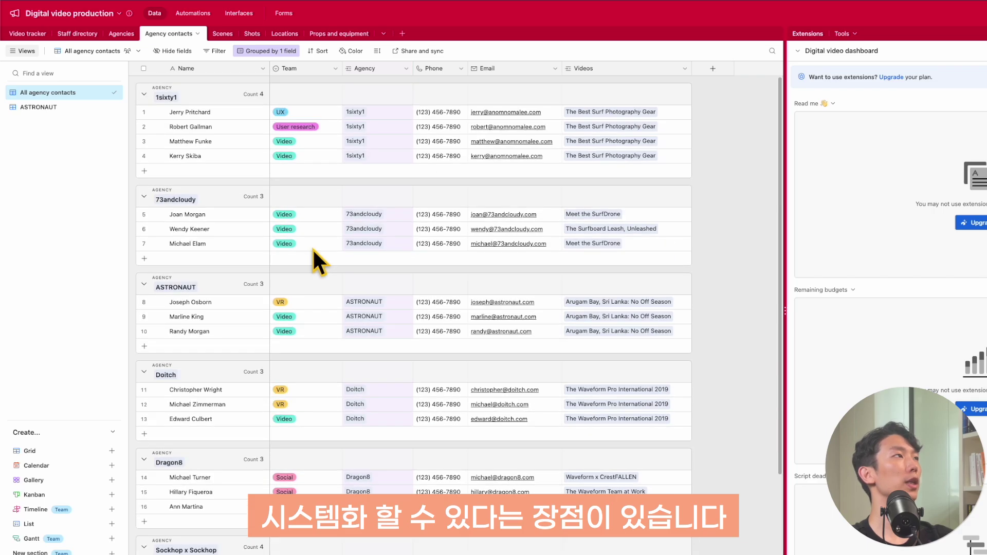
View the base's automation templates and suggested triggers, and return to the Agency contacts table
click(191, 14)
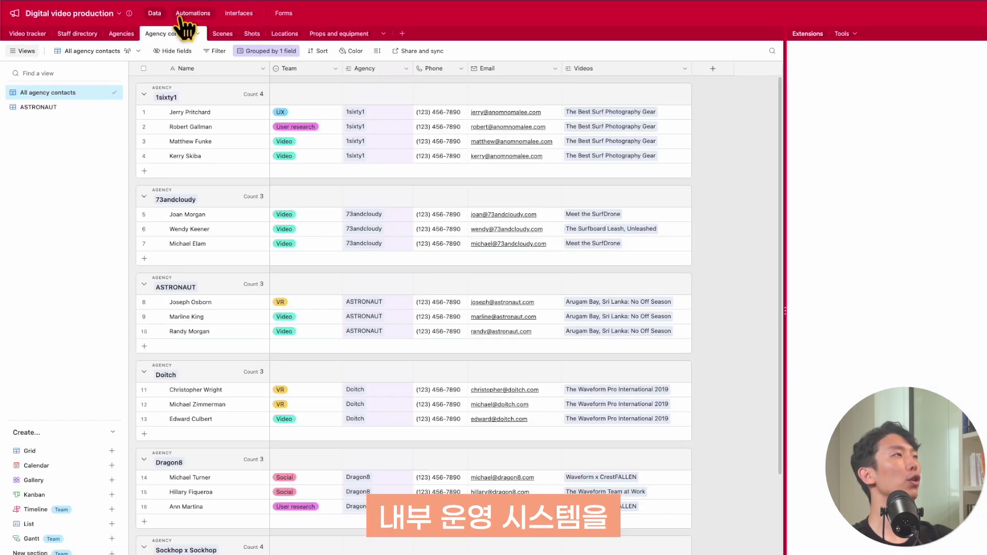
click(180, 19)
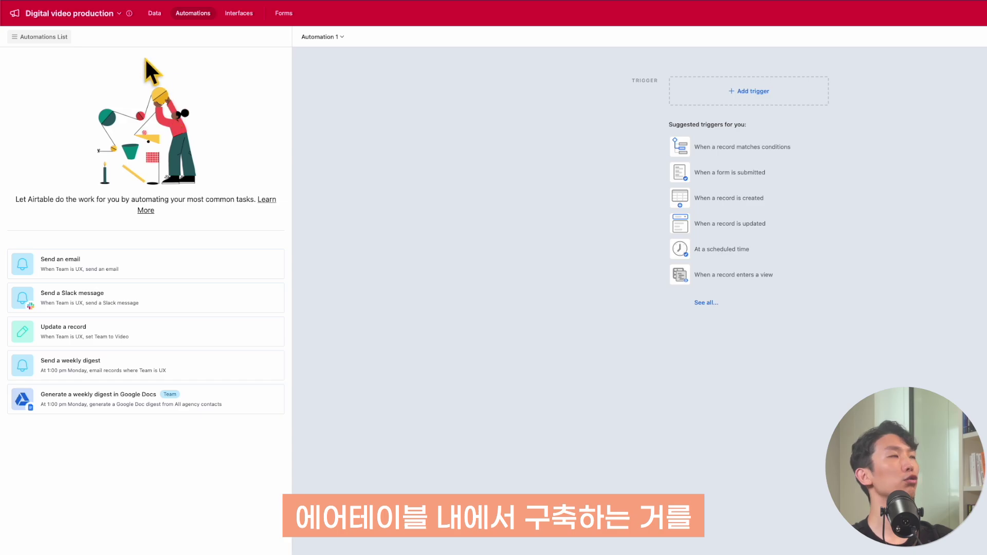
click(155, 14)
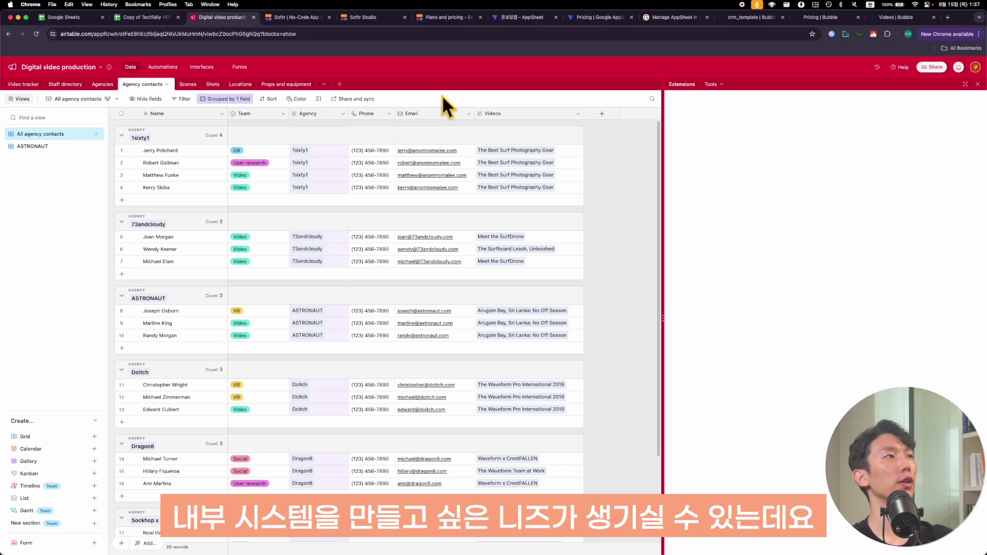
scroll(376, 156, down, 2)
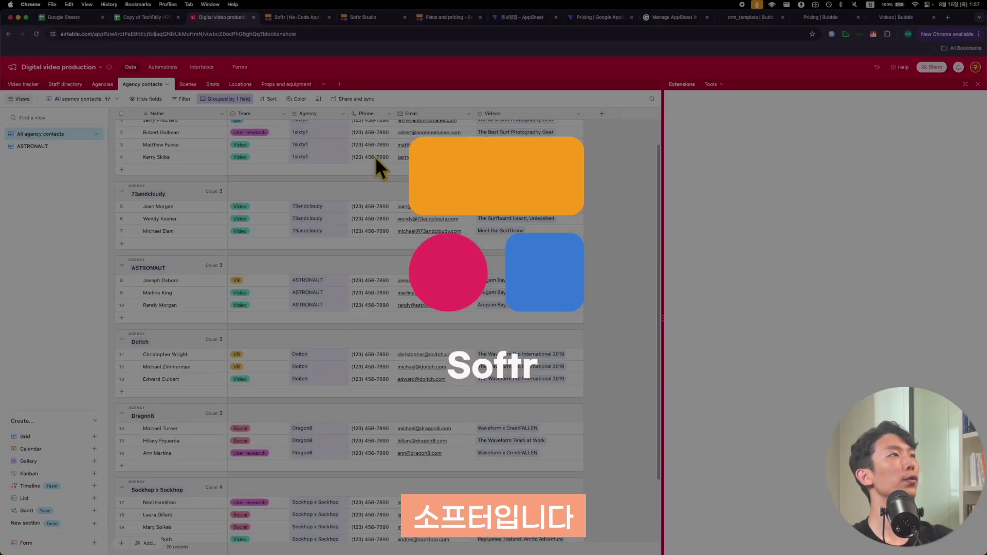
Switch to the Softr homepage and look over its headline and supported data sources
click(298, 18)
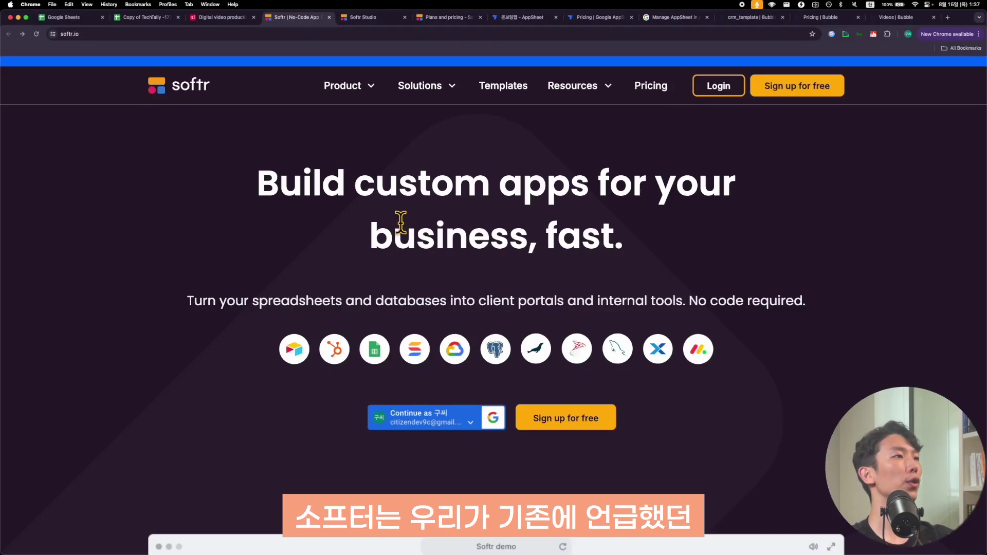
scroll(401, 222, down, 2)
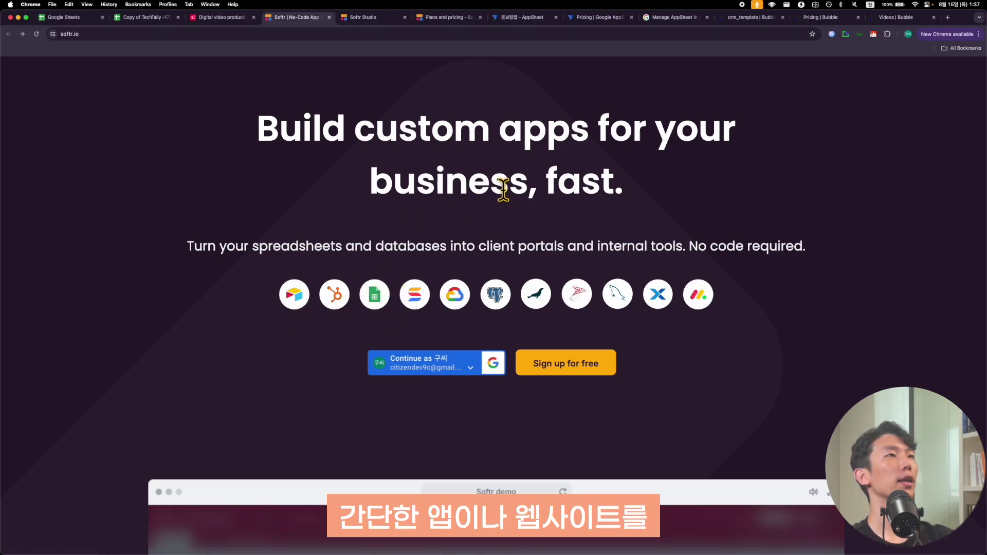
drag(514, 100, 650, 190)
click(649, 191)
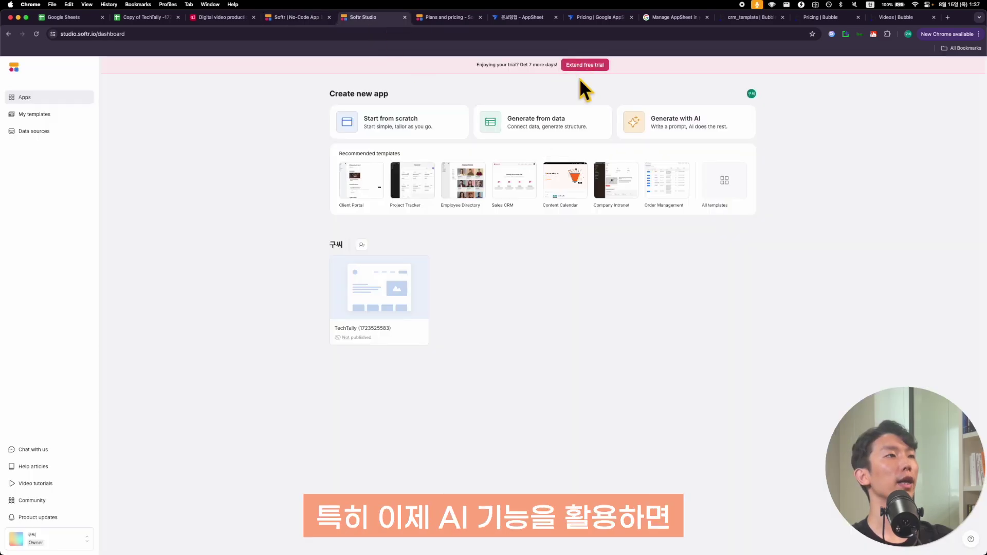
Switch to Softr Studio and start an AI-generated app, going to the client portal prompt
click(696, 128)
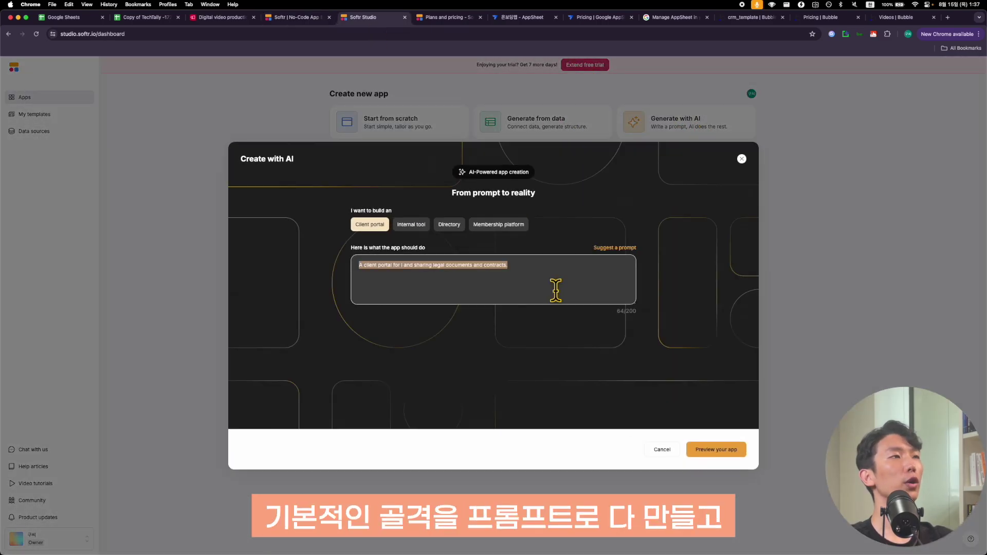
click(494, 280)
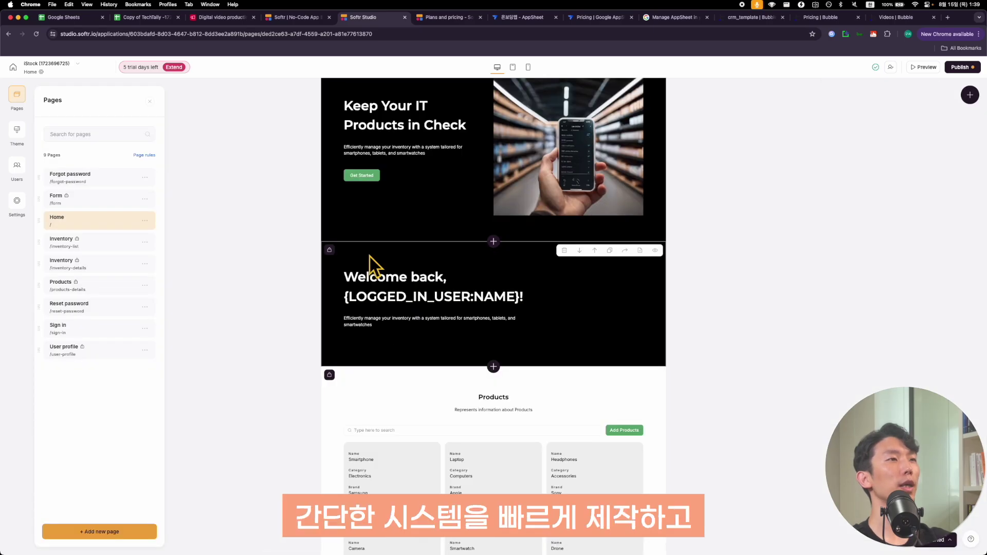
Look over the iStock app's Home page, and inspect the Inventory list's content settings, including its Image item field
scroll(369, 257, down, 4)
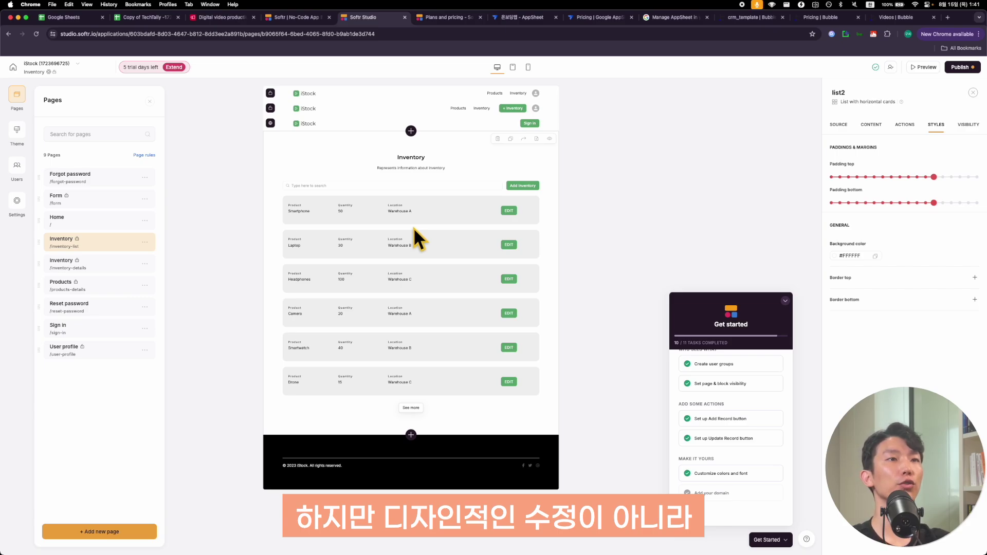
click(279, 139)
click(871, 125)
scroll(903, 311, down, 1)
scroll(902, 308, down, 1)
click(967, 272)
click(966, 273)
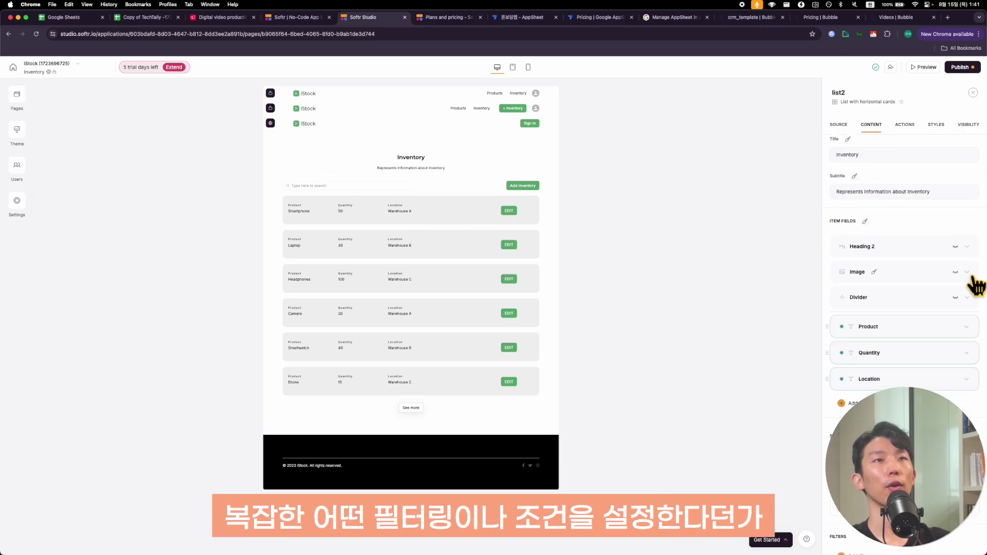
View the Inventory list's action settings, and switch to the Softr pricing page to compare the plans
click(905, 124)
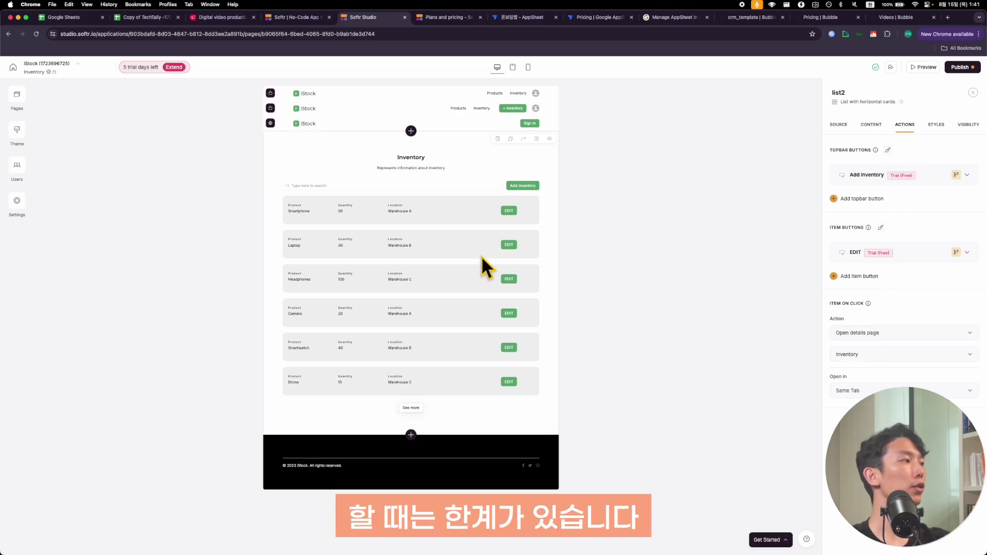
click(439, 17)
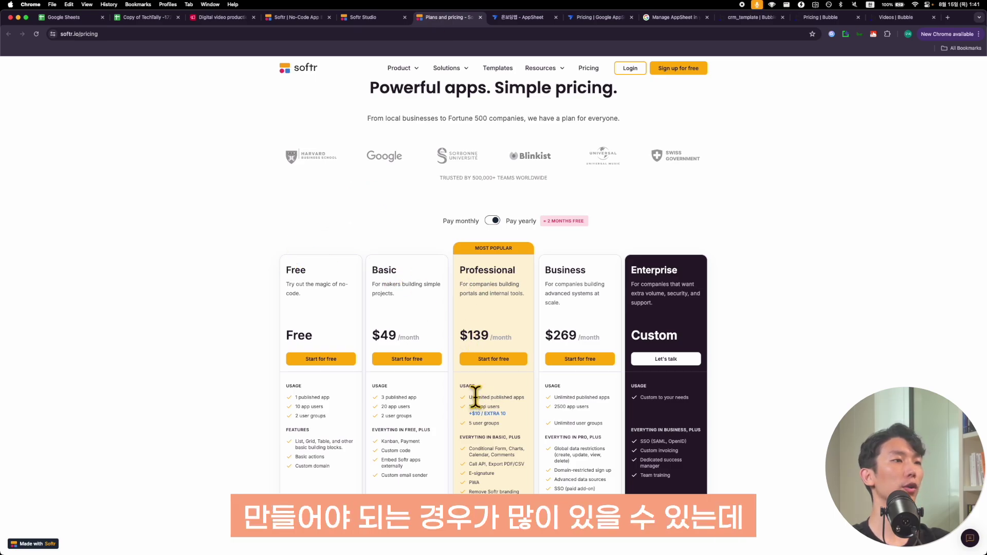
scroll(504, 466, down, 3)
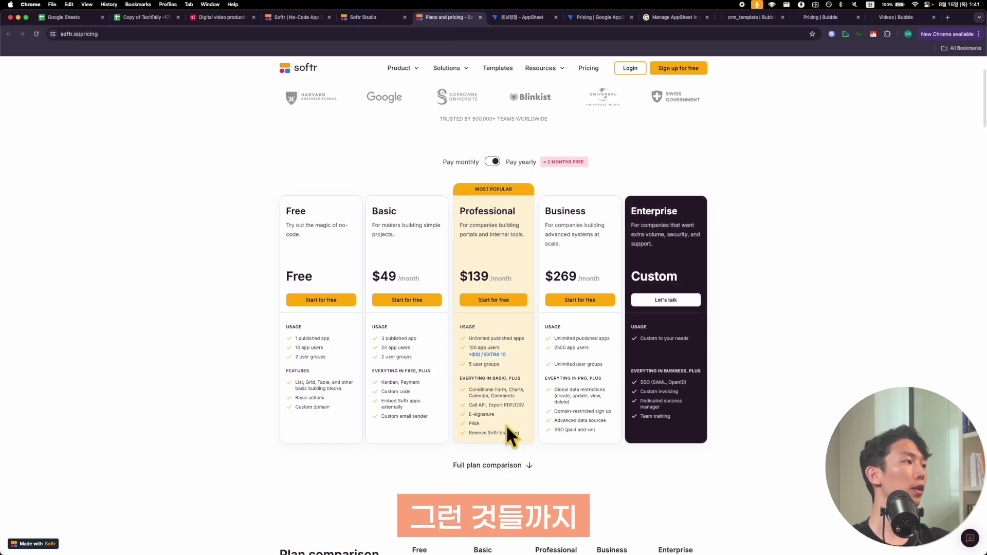
scroll(504, 452, down, 3)
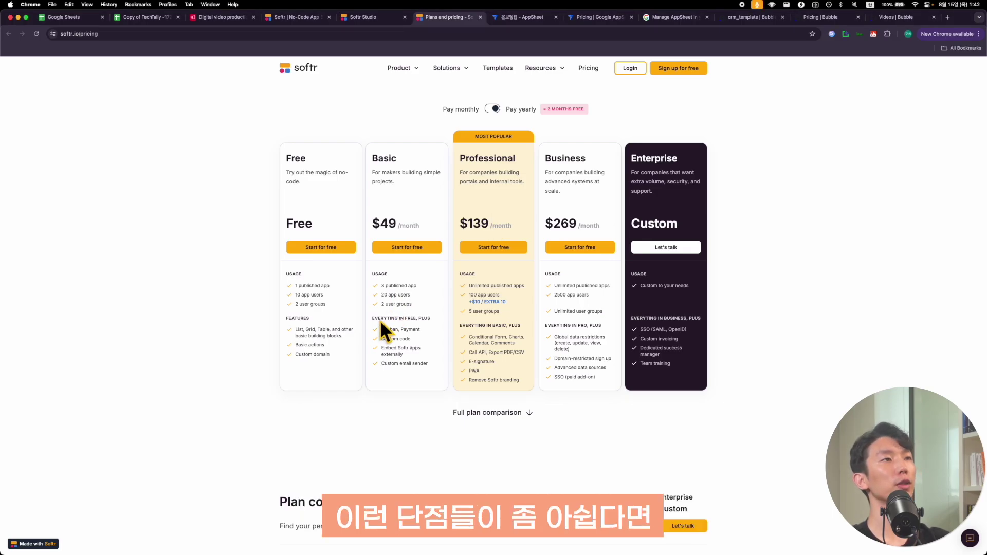
scroll(452, 331, down, 1)
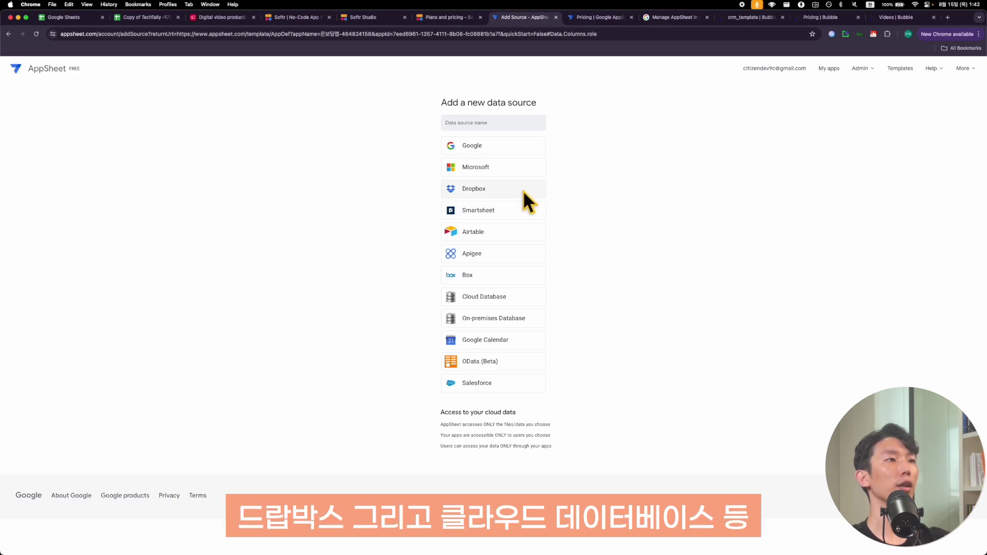
Return to the 온보딩앱 editor in AppSheet, preview the app in tablet format and open its navigation menu
click(8, 34)
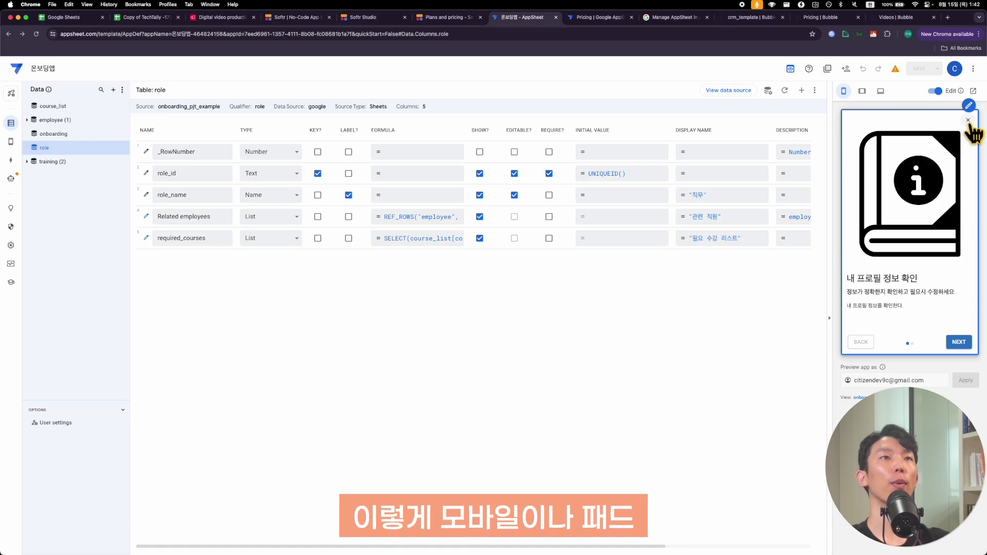
click(862, 91)
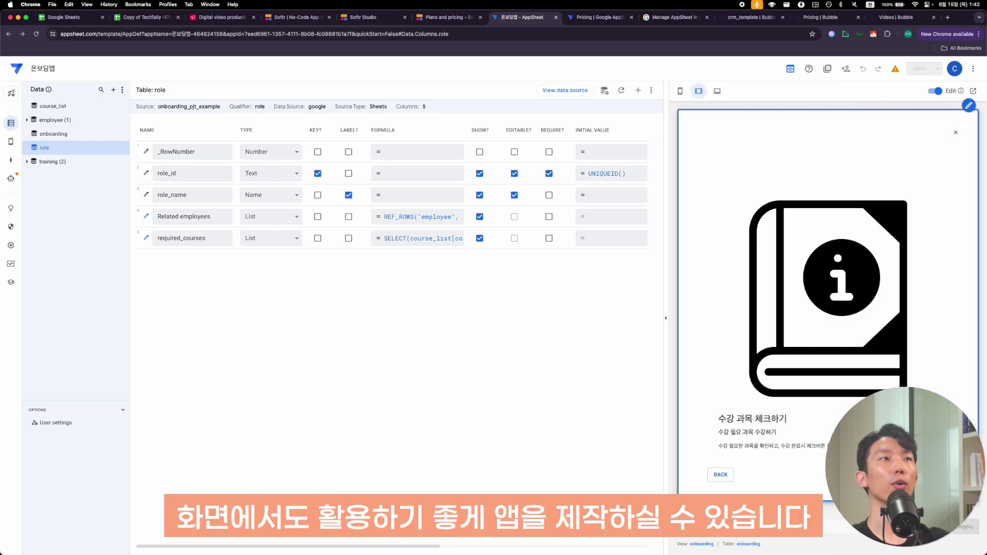
click(688, 120)
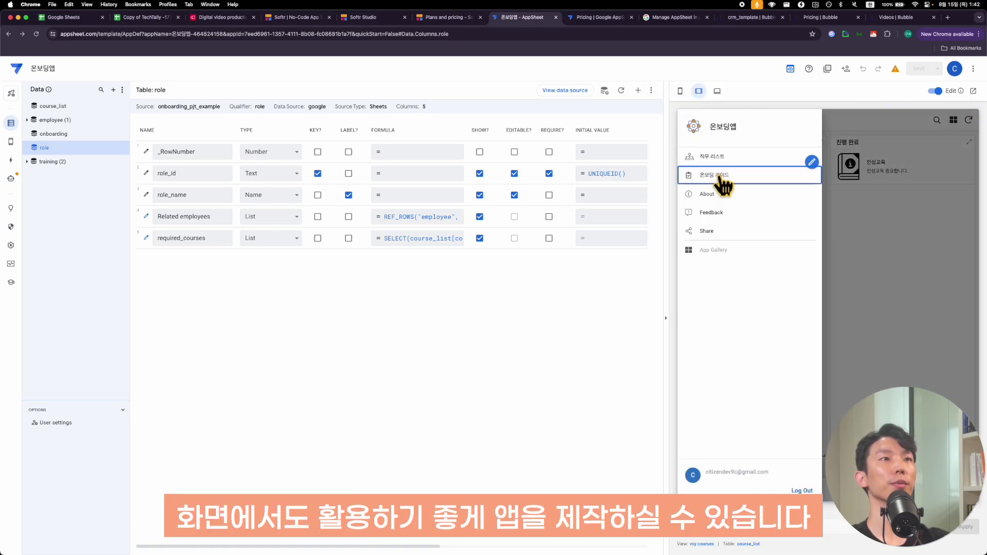
click(727, 180)
Look through the employee, onboarding and training tables' columns, and inspect the initial value formula for training_id
click(82, 121)
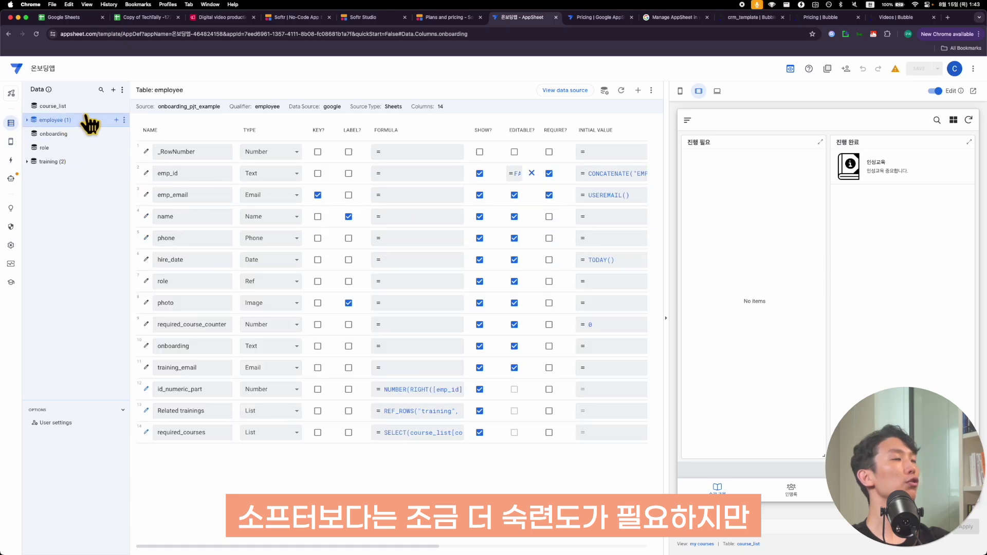
click(88, 133)
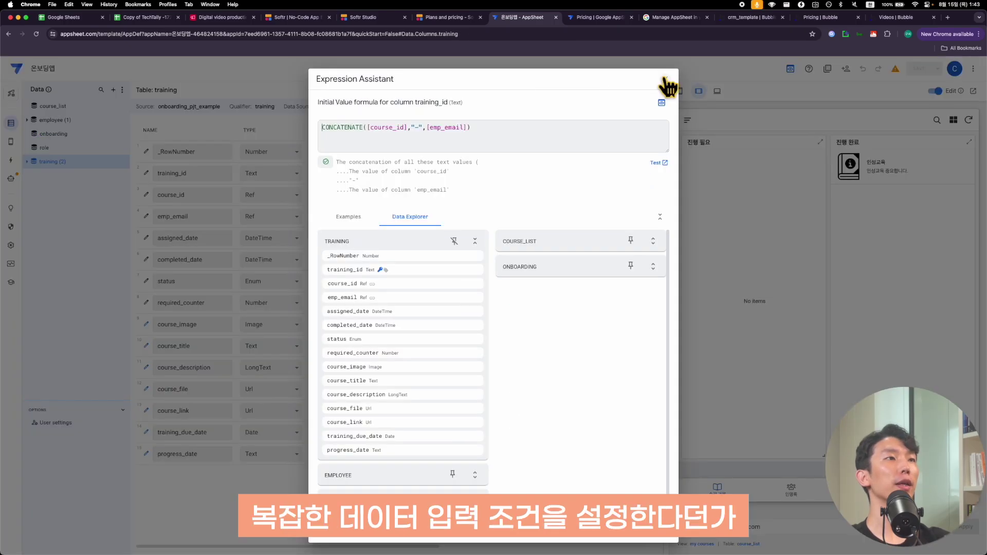
click(666, 81)
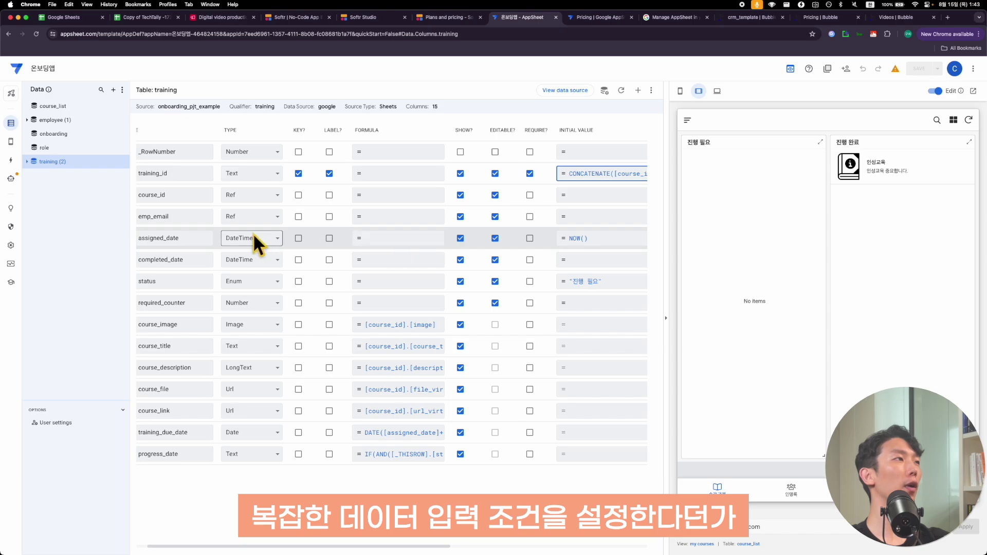
scroll(262, 236, left, 2)
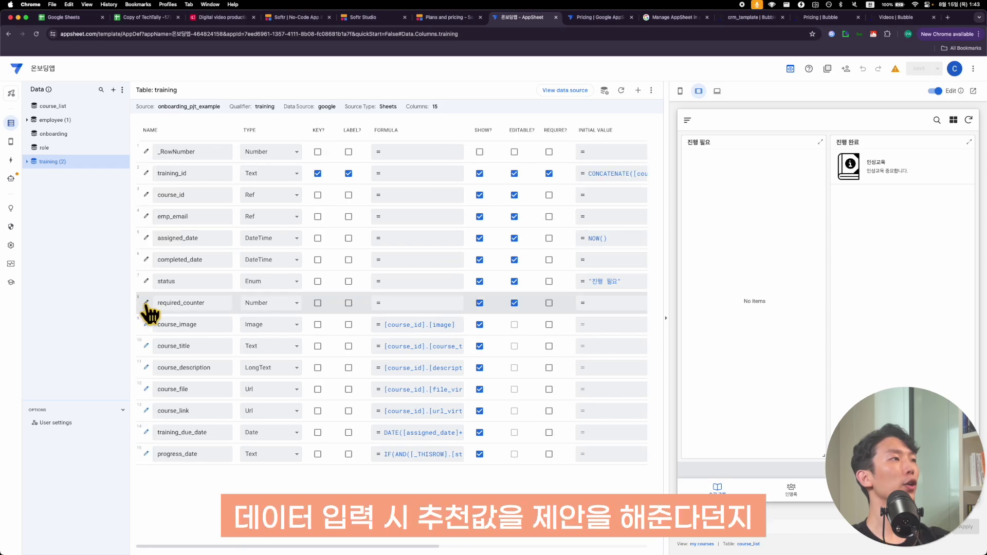
click(147, 259)
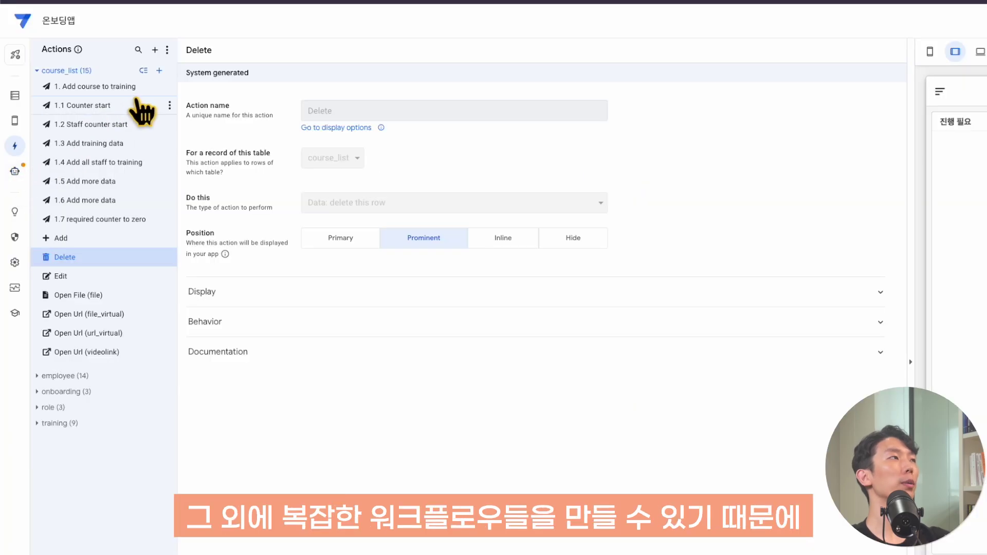
Inspect the course_list actions, including Add course to training, Staff counter start and Add all staff to training
click(129, 87)
click(116, 124)
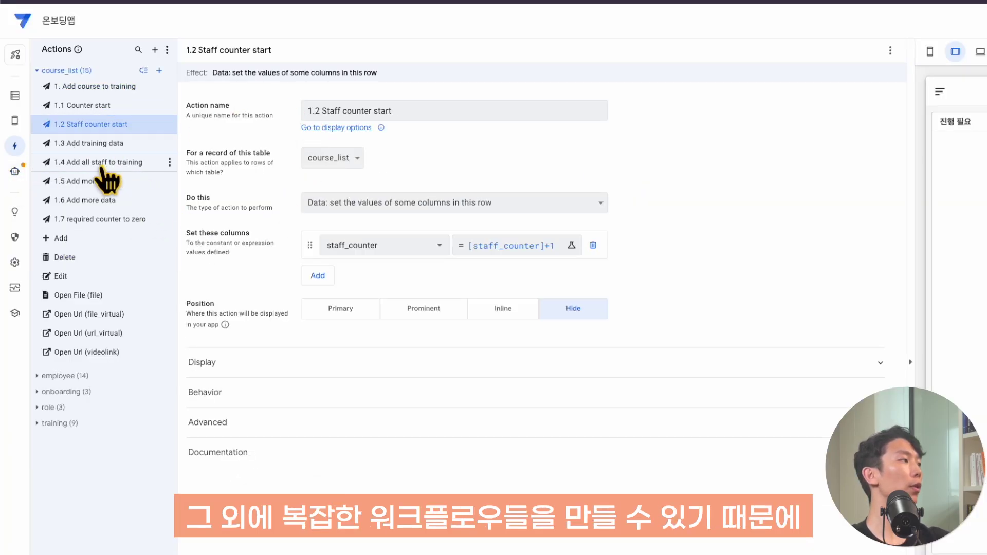
click(123, 87)
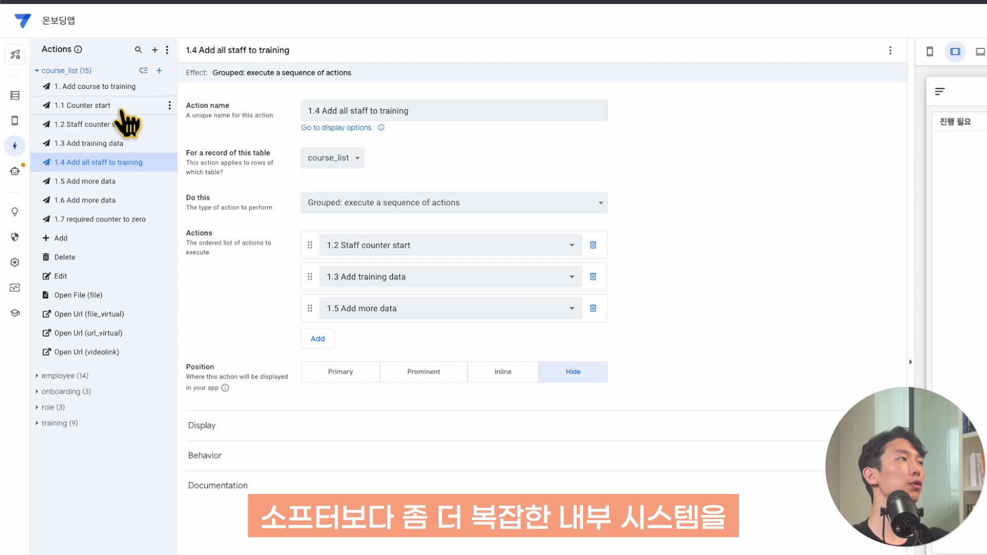
click(124, 106)
click(122, 88)
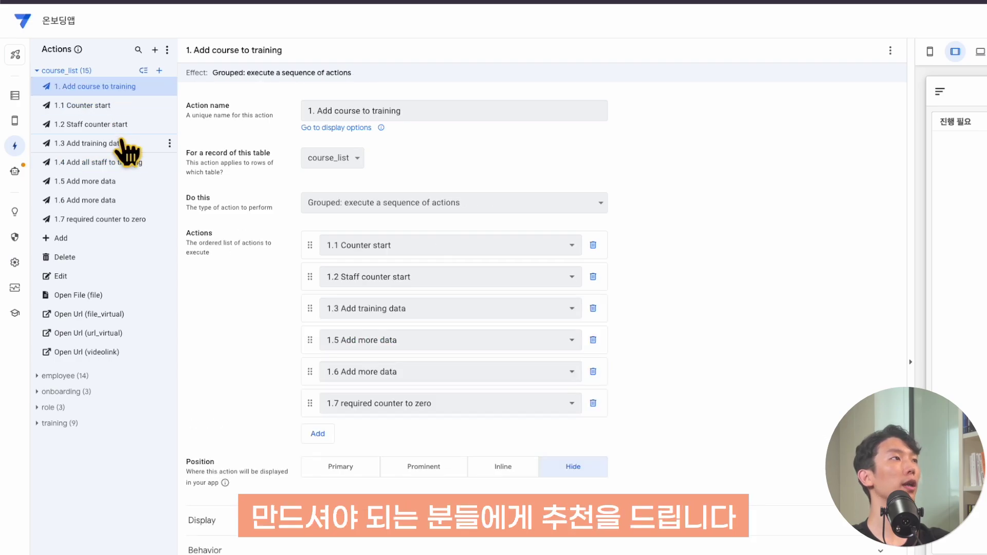
click(122, 140)
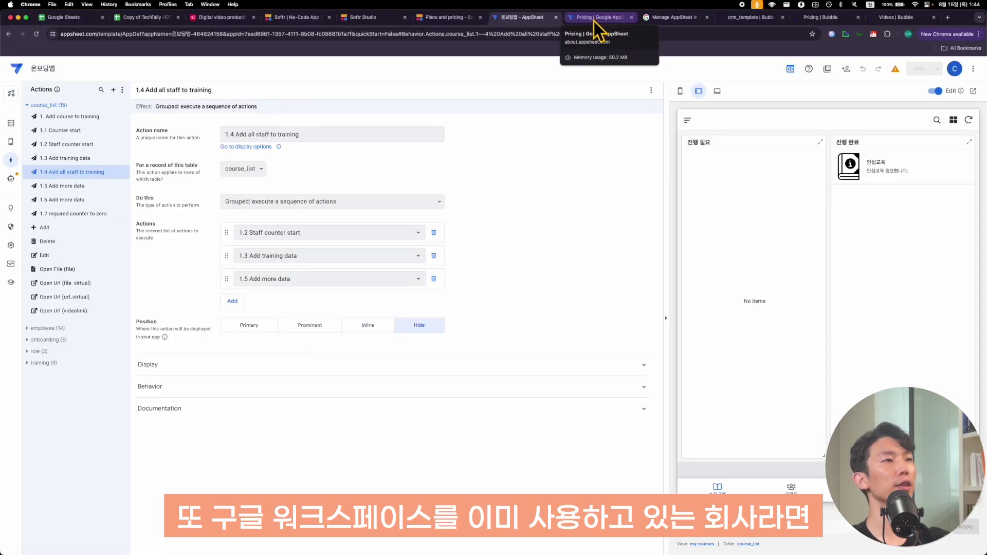
Switch to the AppSheet pricing page and compare the Starter, Core and Enterprise Plus plans and their features
click(593, 20)
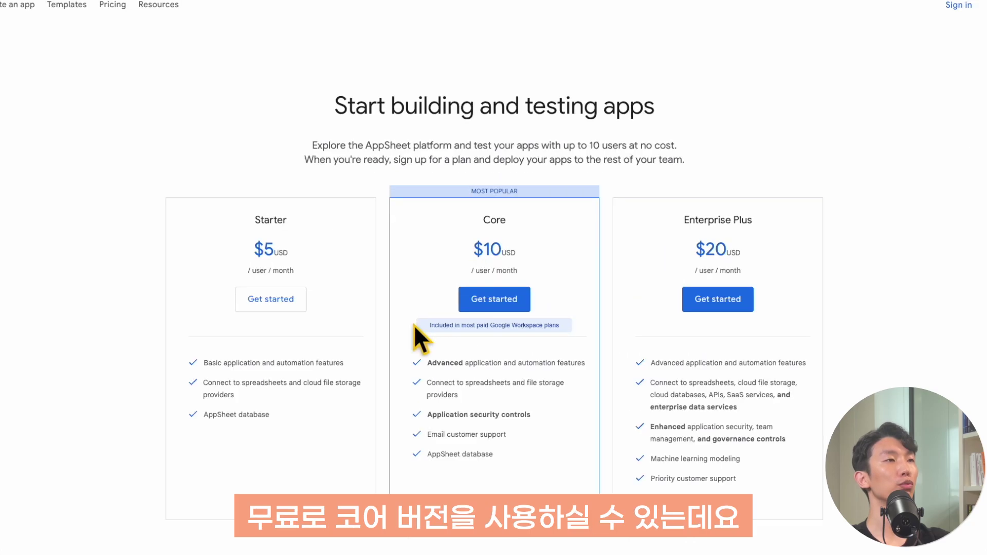
scroll(562, 415, down, 2)
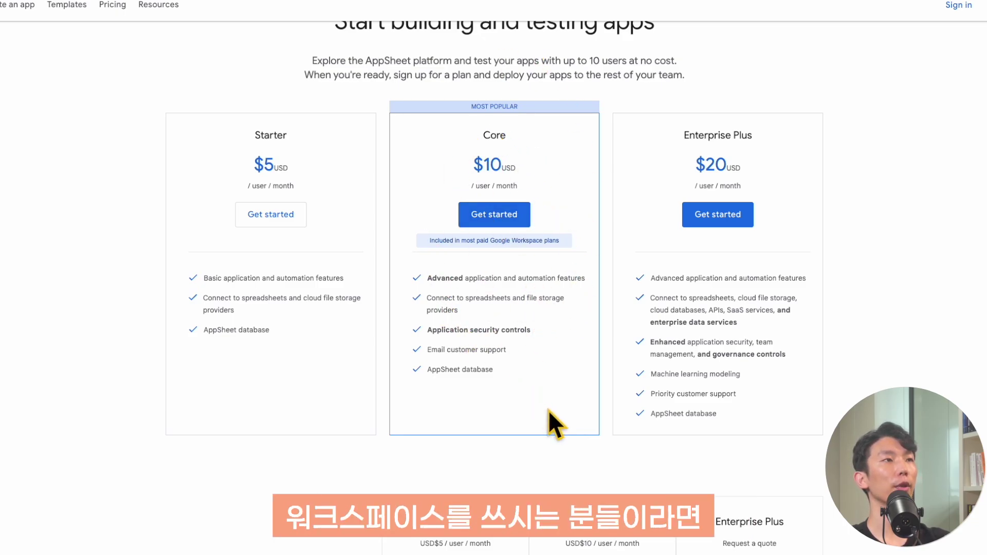
scroll(549, 410, down, 1)
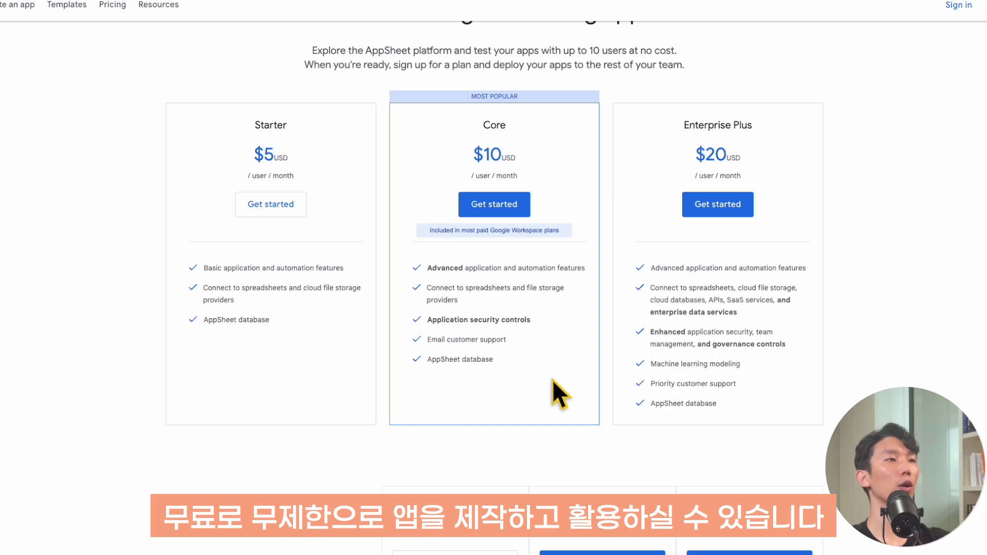
scroll(552, 380, up, 2)
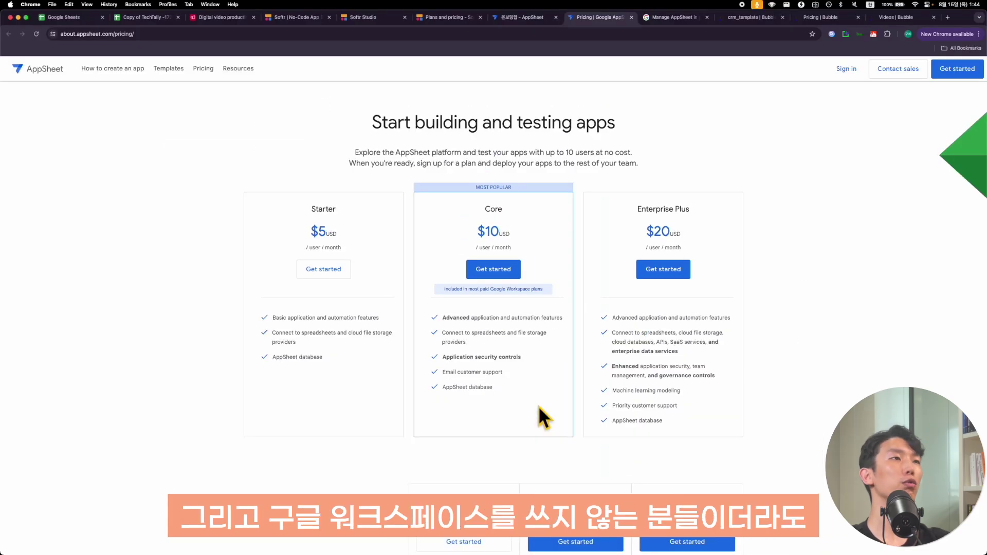
scroll(538, 405, down, 1)
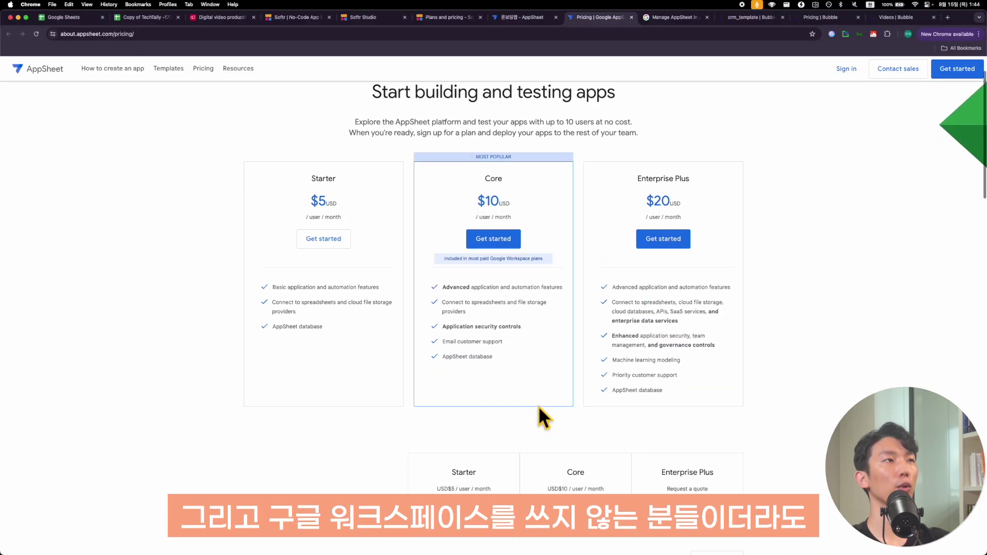
scroll(538, 406, up, 1)
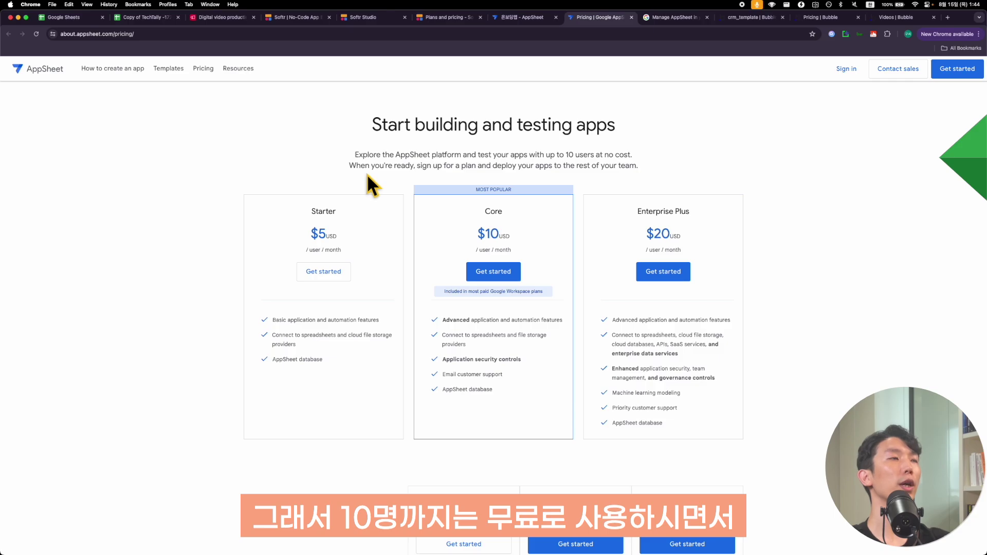
drag(359, 186, 354, 109)
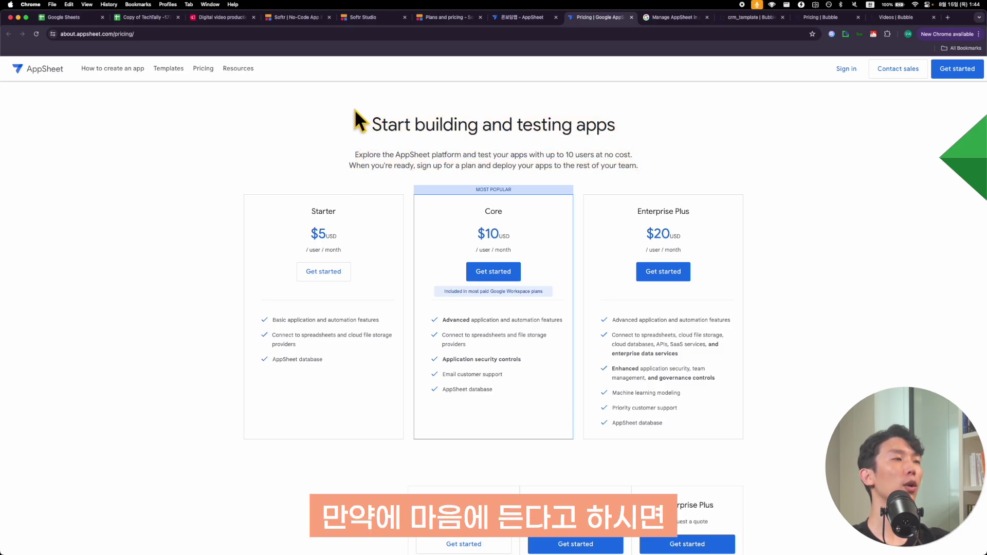
scroll(406, 215, down, 3)
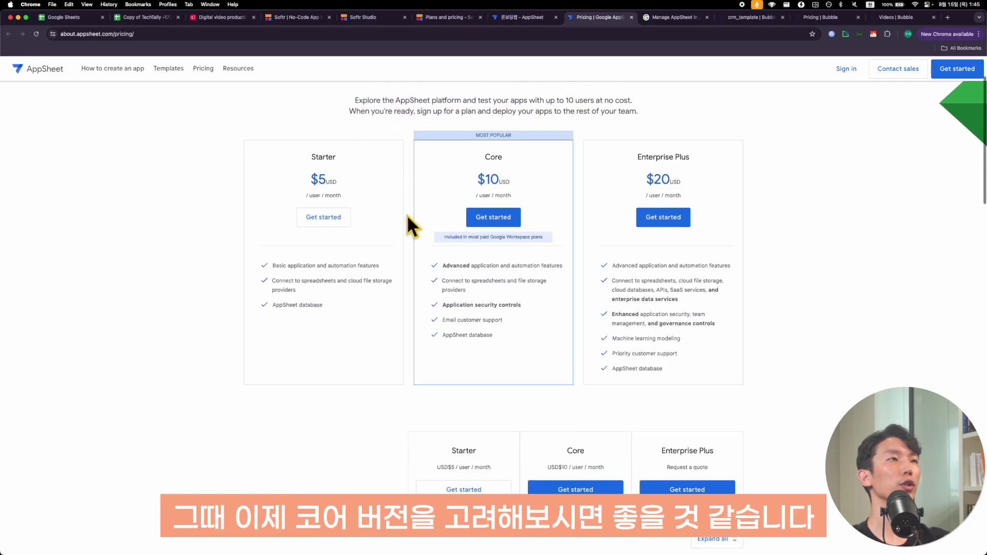
scroll(575, 272, down, 2)
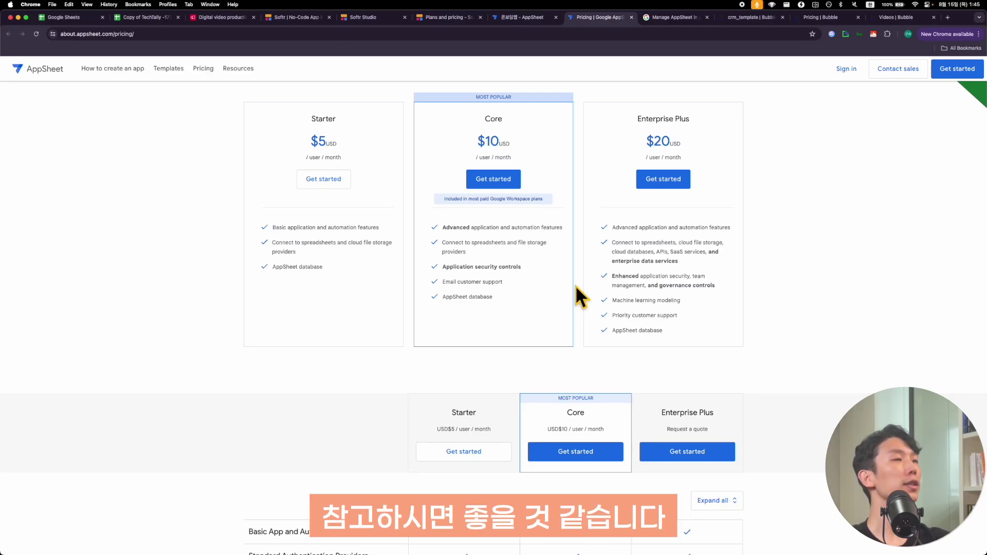
scroll(575, 285, down, 5)
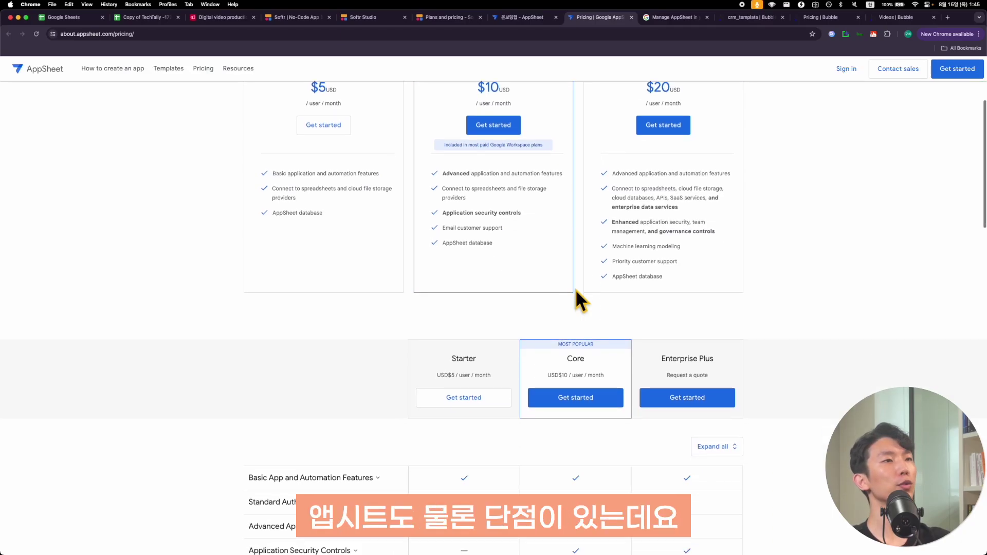
scroll(572, 275, up, 3)
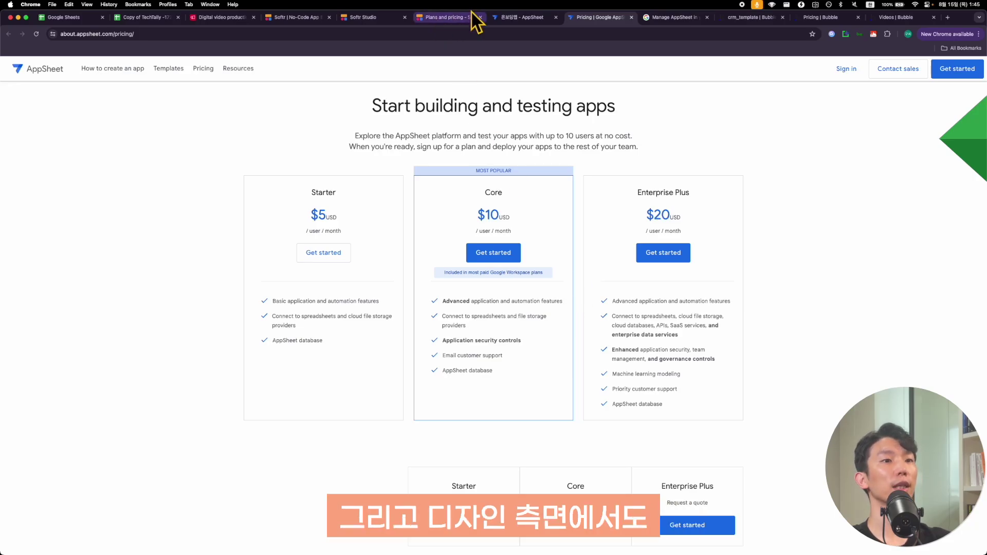
Return to the 온보딩앱 editor and open the other main view in the tablet preview
click(537, 18)
click(791, 490)
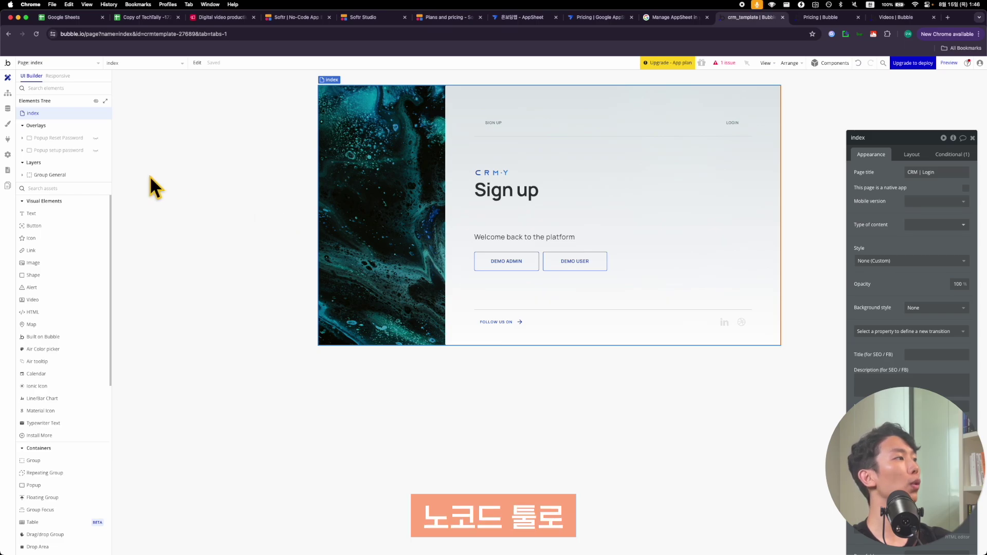
Look through the crm_template project's element styles, installed plugins, workflows and data types in the Bubble editor
click(8, 109)
click(8, 124)
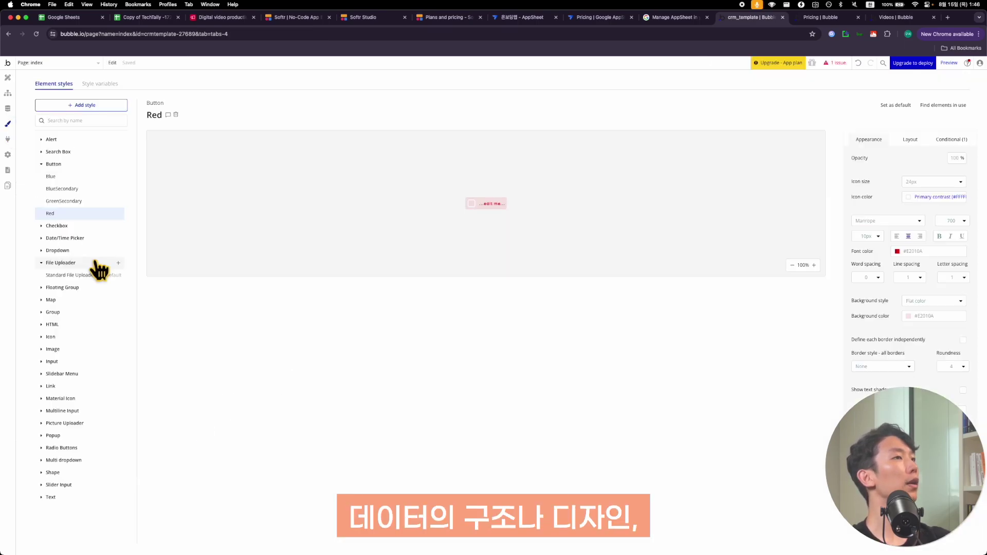
click(8, 140)
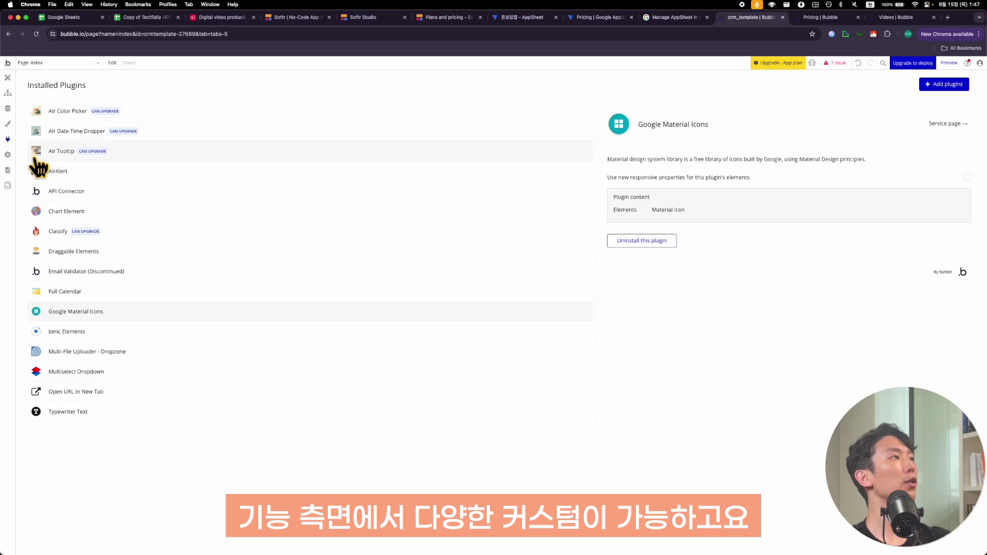
click(8, 93)
click(7, 108)
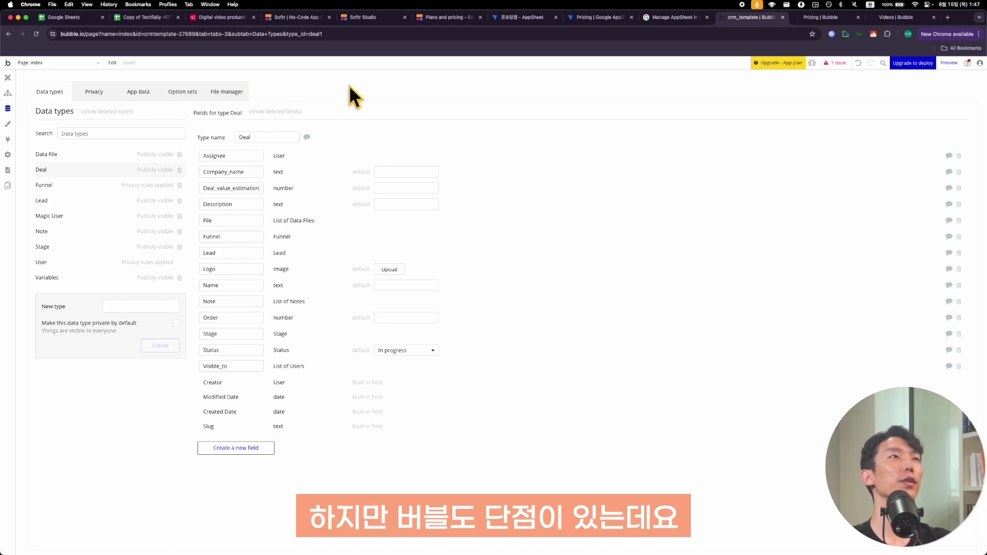
Switch to Bubble's Video library page and look over the available topics and tutorial videos
click(896, 20)
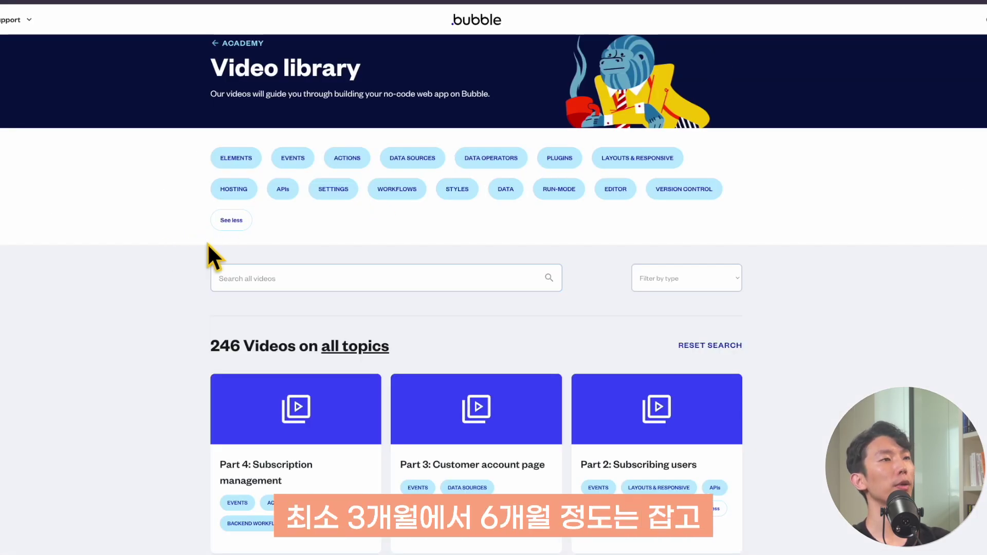
scroll(501, 304, down, 2)
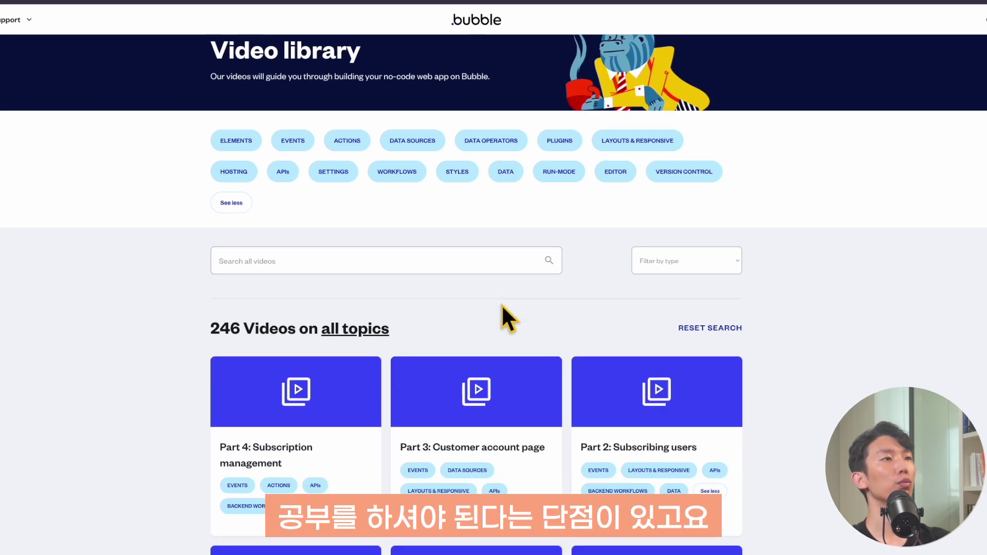
scroll(501, 303, down, 4)
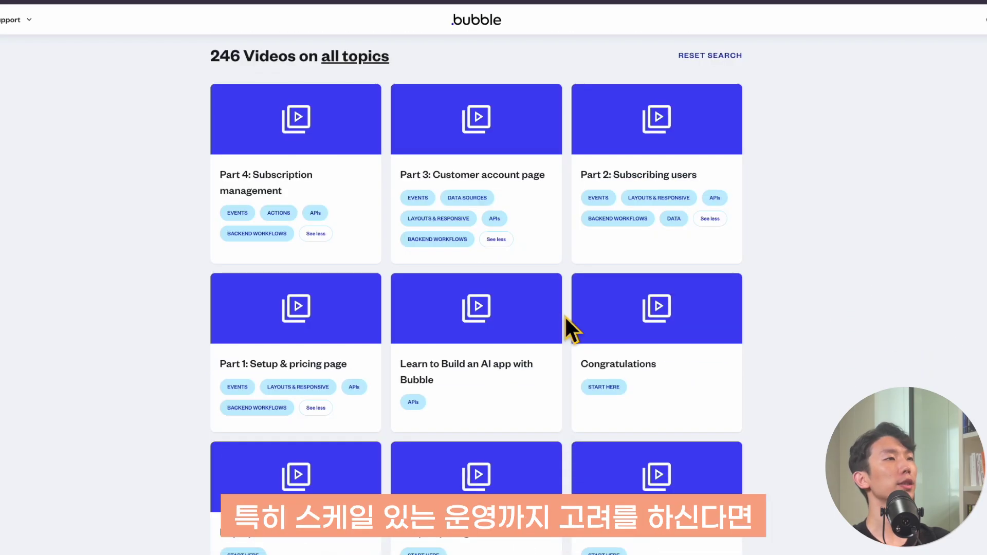
Look over the remaining tutorial videos on the first results page of Bubble's Video library
scroll(565, 318, down, 3)
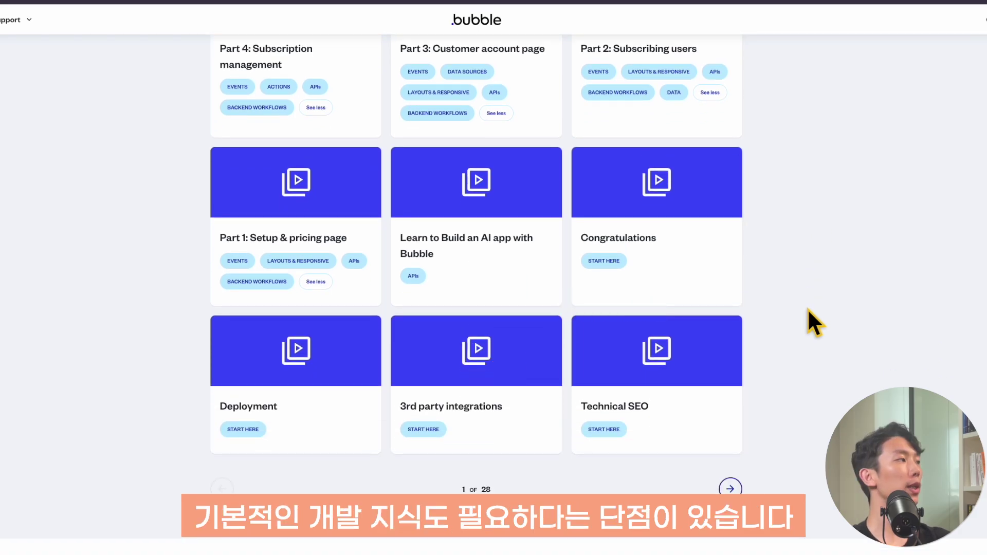
scroll(807, 309, down, 1)
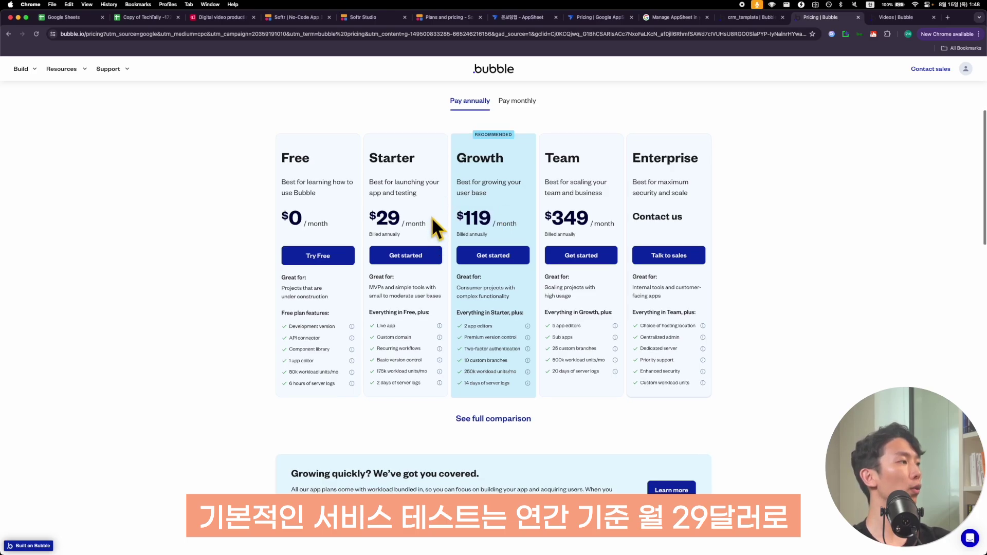
Switch to the Bubble pricing page and compare the annually billed Free, Starter, Growth, Team and Enterprise plans and their features
scroll(446, 230, up, 1)
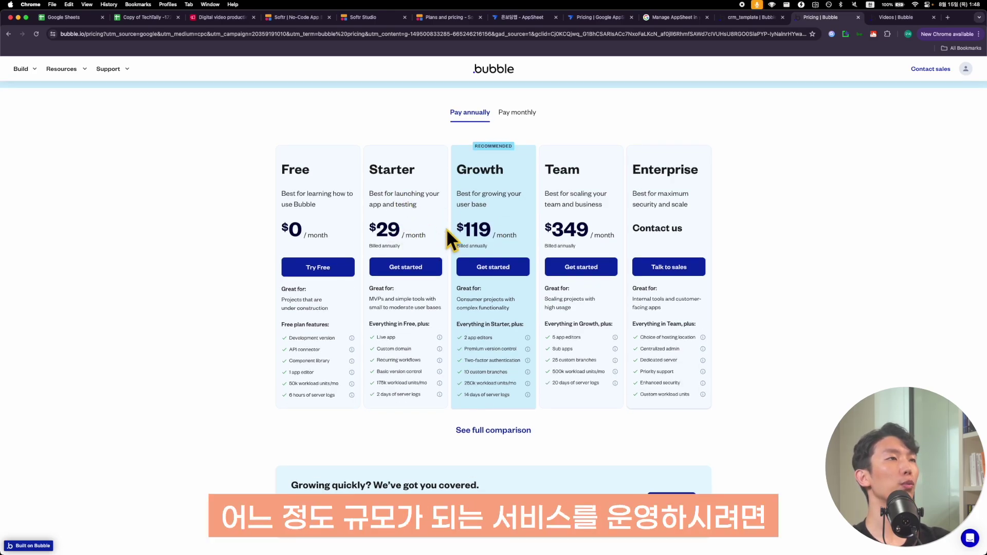
scroll(451, 236, down, 2)
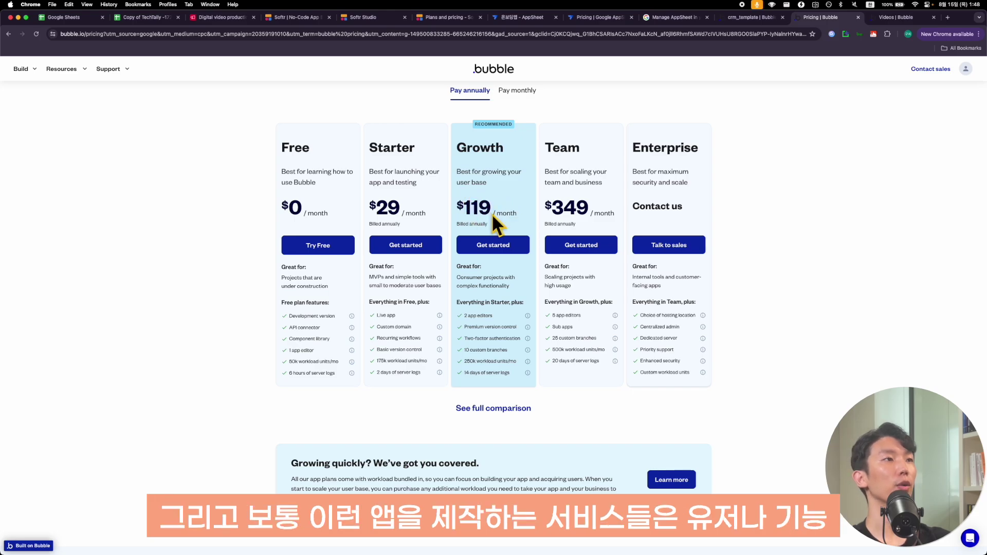
scroll(495, 273, down, 2)
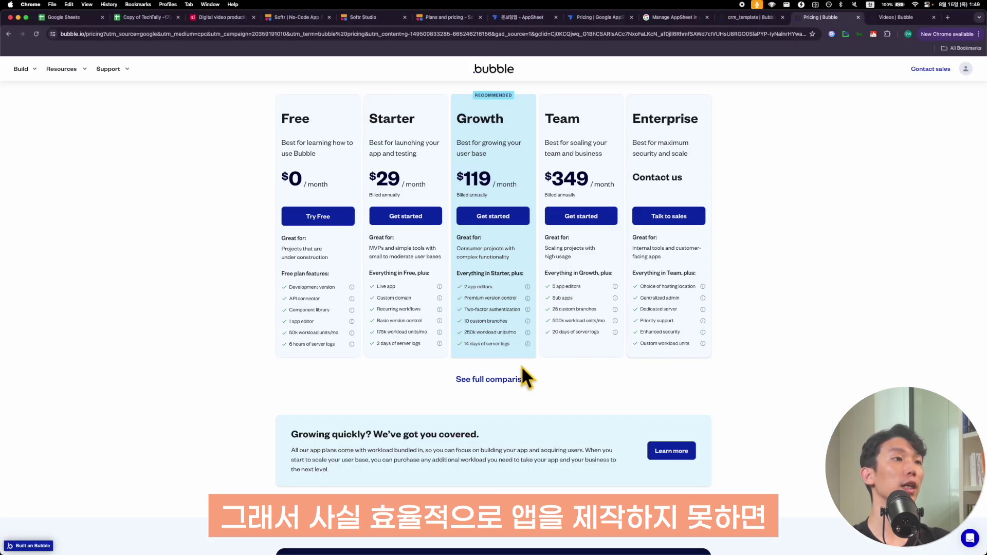
scroll(539, 379, down, 1)
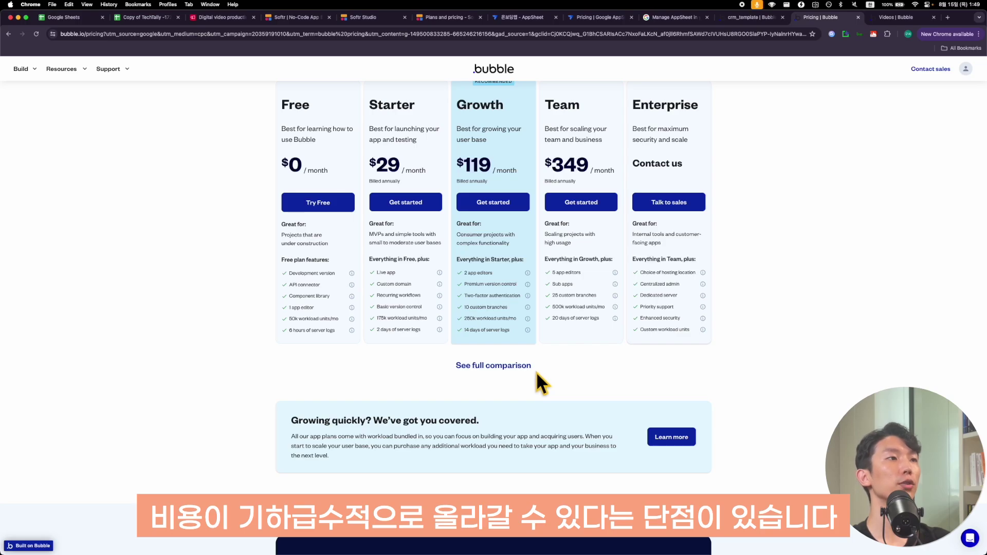
scroll(536, 373, down, 2)
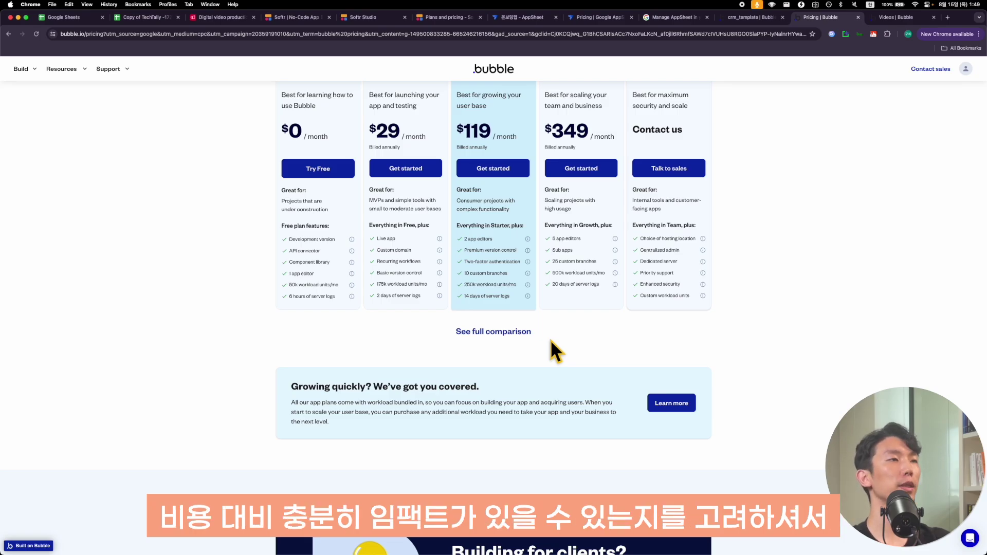
scroll(551, 340, down, 1)
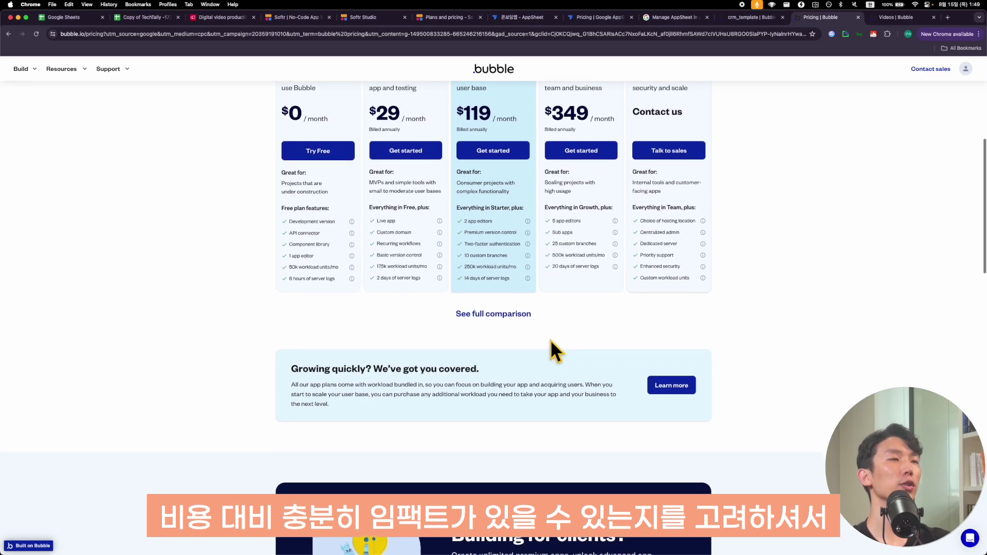
scroll(551, 341, down, 1)
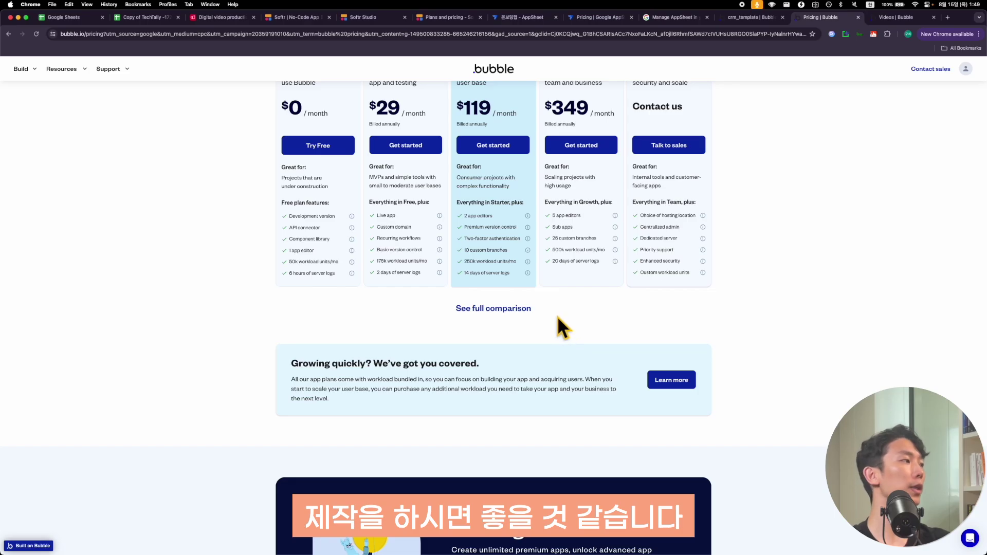